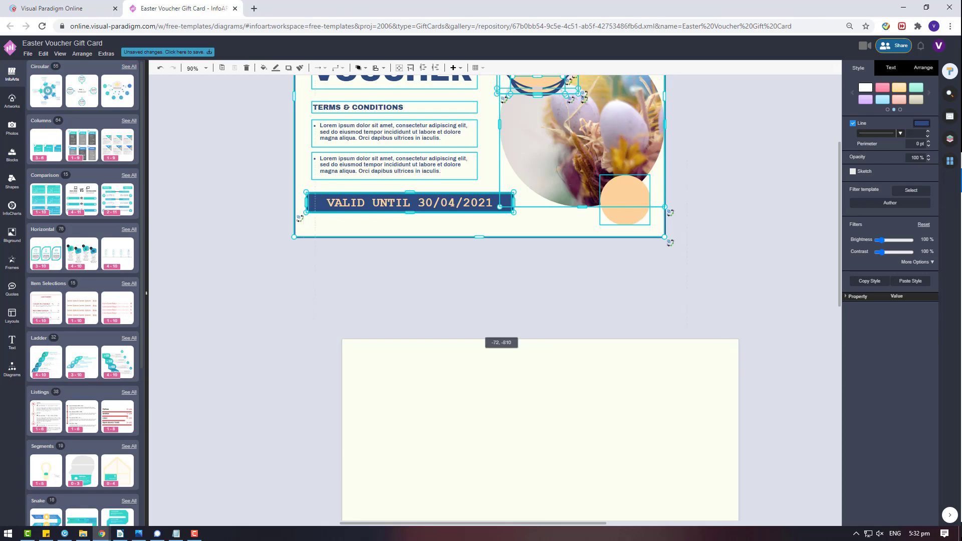
- Zoom out and clear the selection on the voucher
{"action": "scroll", "coordinate": [545, 316], "scroll_direction": "down", "scroll_amount": 3}
{"action": "left_click", "coordinate": [545, 315]}
{"action": "scroll", "coordinate": [545, 315], "scroll_direction": "up", "scroll_amount": 4}
{"action": "left_click", "coordinate": [577, 212]}
{"action": "scroll", "coordinate": [577, 211], "scroll_direction": "down", "scroll_amount": 3}
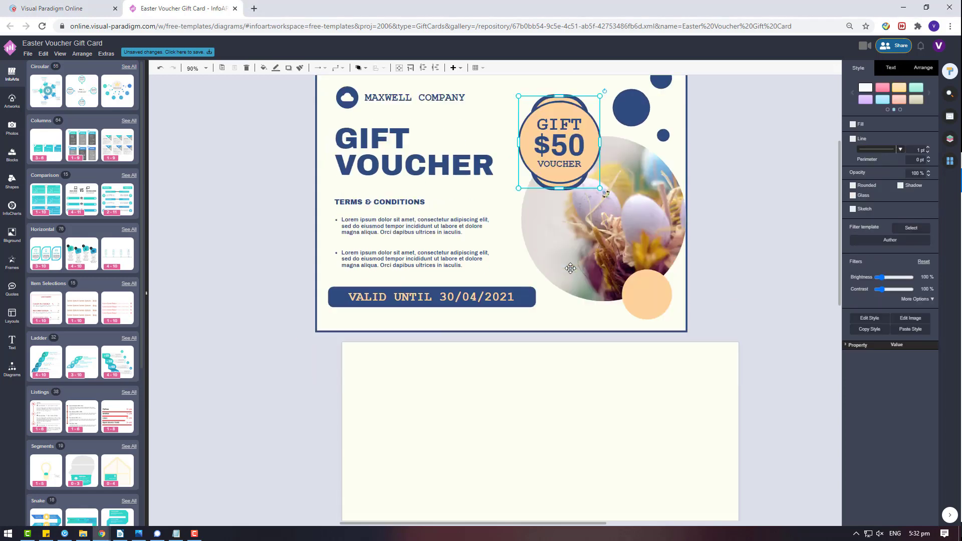
{"action": "key", "text": "Escape"}
- Set the lower page's background colour to pink (F8CCDB)
{"action": "scroll", "coordinate": [619, 365], "scroll_direction": "down", "scroll_amount": 3}
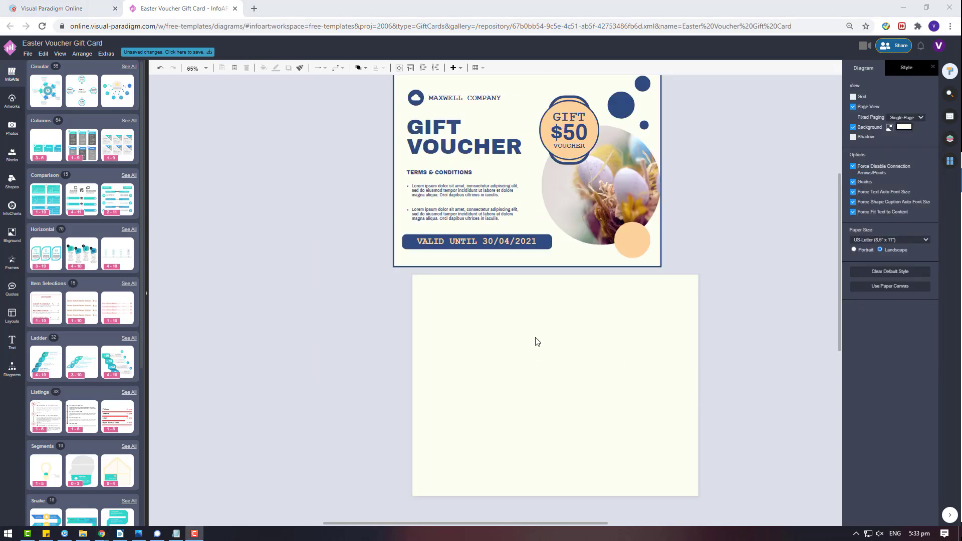
{"action": "left_click", "coordinate": [900, 128]}
{"action": "left_click", "coordinate": [871, 205]}
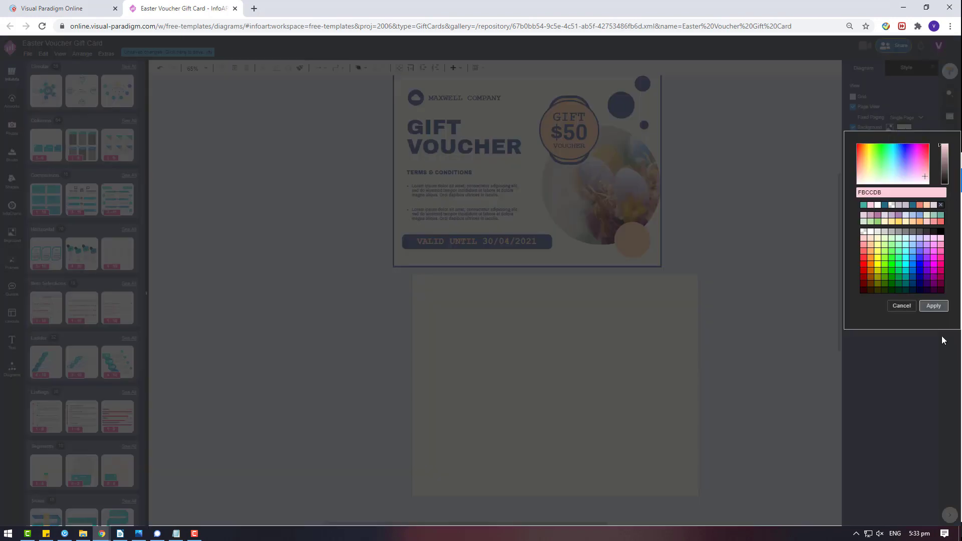
{"action": "left_click", "coordinate": [933, 306]}
{"action": "scroll", "coordinate": [411, 461], "scroll_direction": "right", "scroll_amount": 3}
{"action": "scroll", "coordinate": [411, 462], "scroll_direction": "down", "scroll_amount": 1}
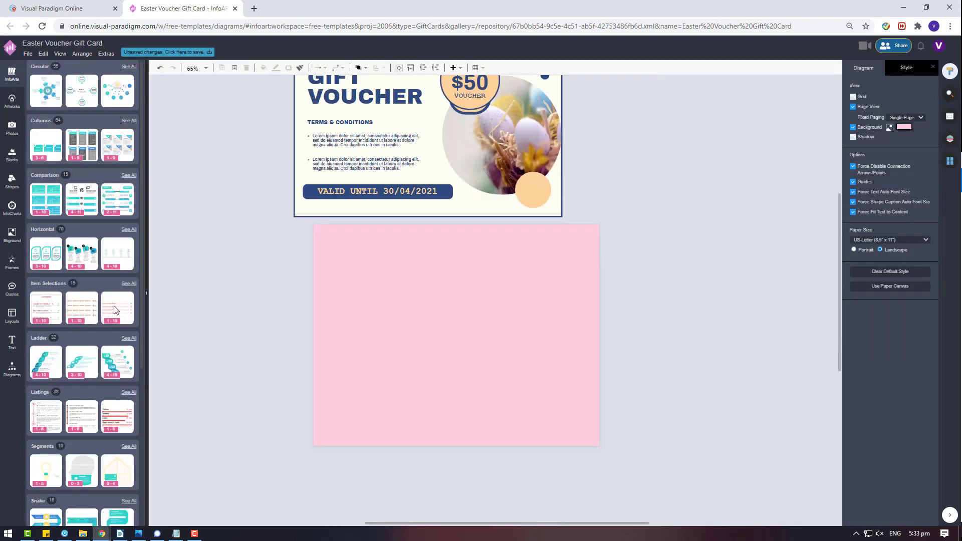
{"action": "left_click", "coordinate": [14, 264]}
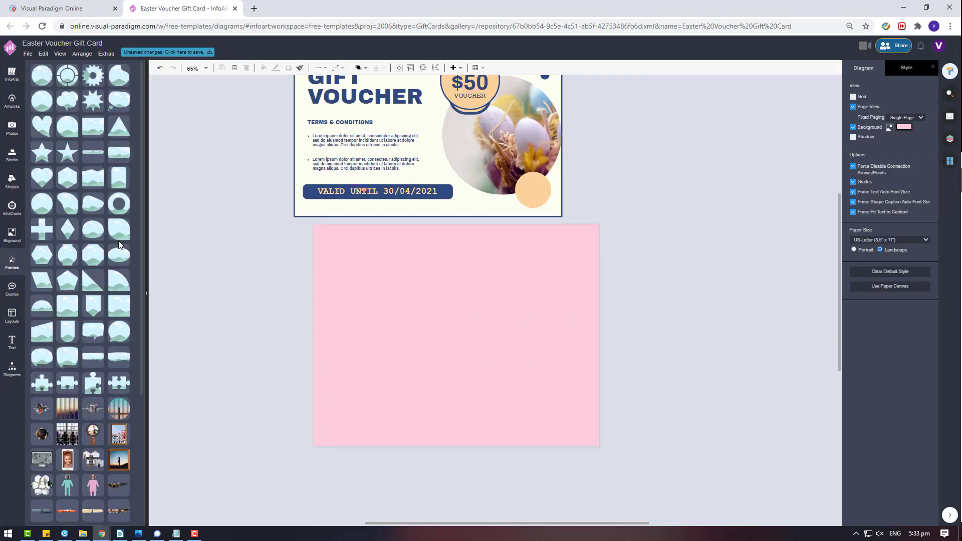
- Place a picture frame on the pink page and stretch it down the page
{"action": "left_click_drag", "start_coordinate": [118, 241], "coordinate": [423, 244]}
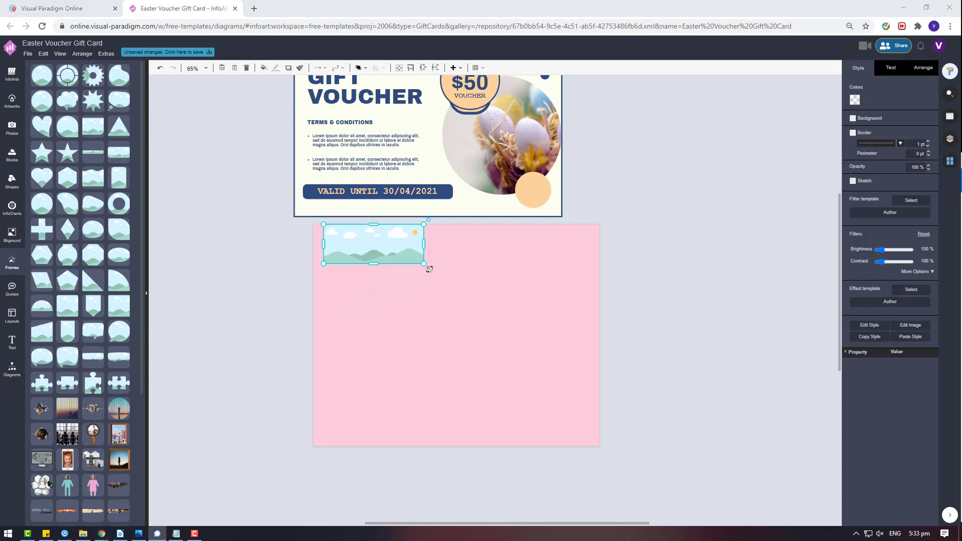
{"action": "left_click_drag", "start_coordinate": [374, 263], "coordinate": [428, 367]}
{"action": "mouse_move", "coordinate": [428, 294]}
{"action": "left_mouse_down"}
{"action": "mouse_move", "coordinate": [476, 293]}
{"action": "mouse_move", "coordinate": [427, 295]}
{"action": "left_mouse_up"}
{"action": "left_click", "coordinate": [530, 293]}
- Ungroup the $50 badge and move the $50 text to the pink page's top right
{"action": "scroll", "coordinate": [530, 293], "scroll_direction": "up", "scroll_amount": 3}
{"action": "left_click", "coordinate": [481, 221]}
{"action": "right_click", "coordinate": [471, 230]}
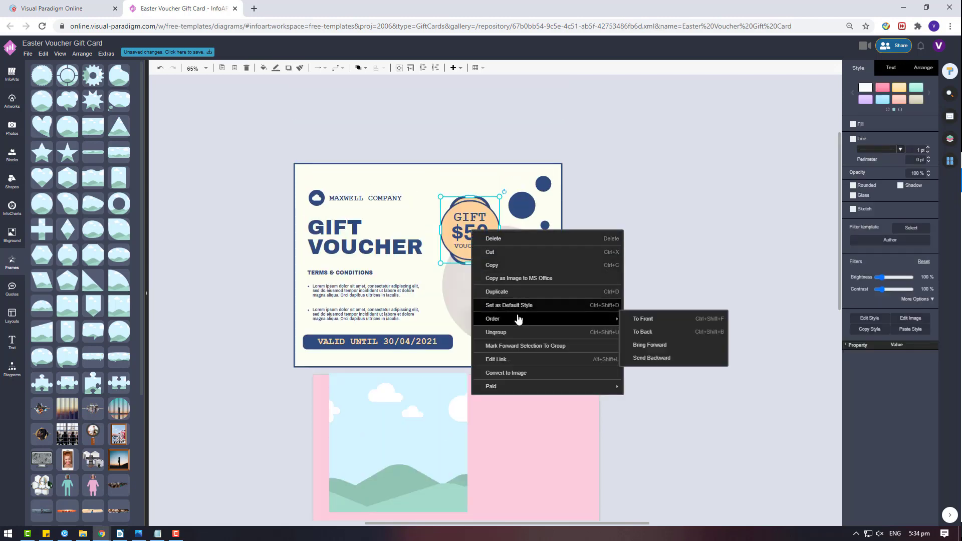
{"action": "left_click", "coordinate": [501, 331]}
{"action": "left_click", "coordinate": [655, 226]}
{"action": "scroll", "coordinate": [654, 225], "scroll_direction": "down", "scroll_amount": 3}
{"action": "left_click_drag", "start_coordinate": [486, 111], "coordinate": [585, 247]}
- Move the MAXWELL COMPANY name onto the pink card
{"action": "scroll", "coordinate": [585, 248], "scroll_direction": "up", "scroll_amount": 3}
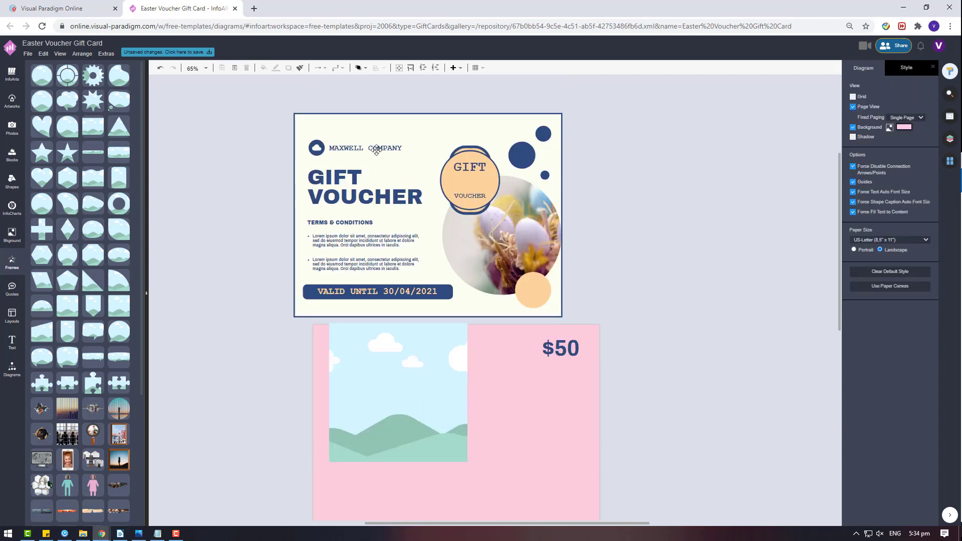
{"action": "left_click_drag", "start_coordinate": [373, 147], "coordinate": [493, 356]}
{"action": "double_click", "coordinate": [515, 347]}
{"action": "left_click", "coordinate": [698, 343]}
{"action": "left_click", "coordinate": [665, 341]}
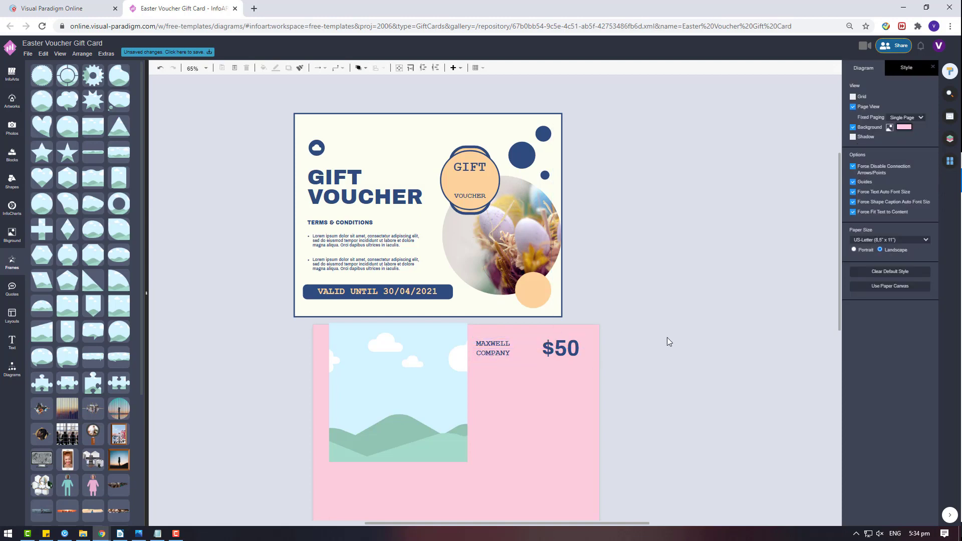
- Copy the TERMS & CONDITIONS heading three times onto the card and move the lorem ipsum bullets below
{"action": "left_click", "coordinate": [361, 223]}
{"action": "left_click_drag", "start_coordinate": [361, 222], "coordinate": [527, 393]}
{"action": "key", "text": "ctrl+v"}
{"action": "scroll", "coordinate": [561, 393], "scroll_direction": "down", "scroll_amount": 2}
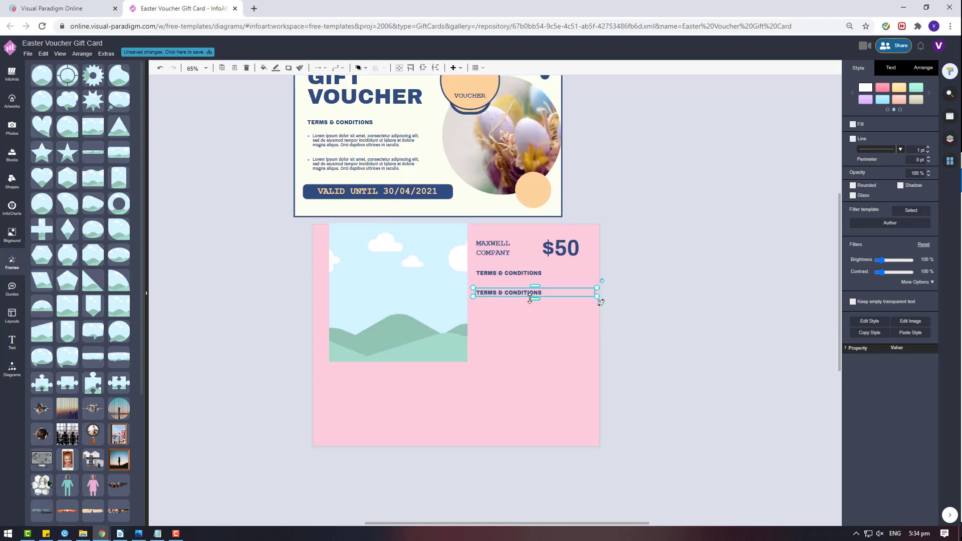
{"action": "key", "text": "ctrl+v"}
{"action": "left_click_drag", "start_coordinate": [604, 298], "coordinate": [534, 323]}
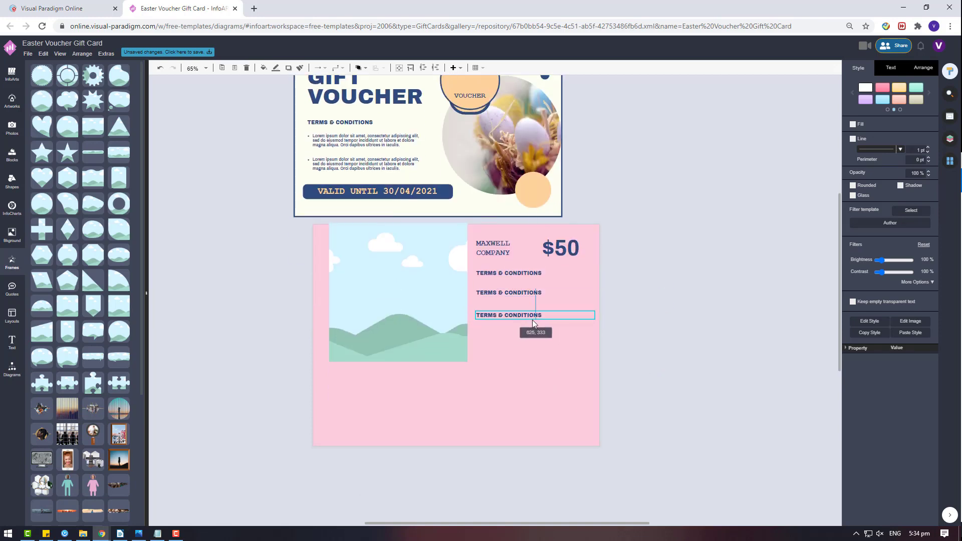
{"action": "left_click_drag", "start_coordinate": [373, 154], "coordinate": [526, 350]}
- Drag a General rectangle onto the card below the bullet text
{"action": "left_click", "coordinate": [441, 193]}
{"action": "left_click", "coordinate": [12, 378]}
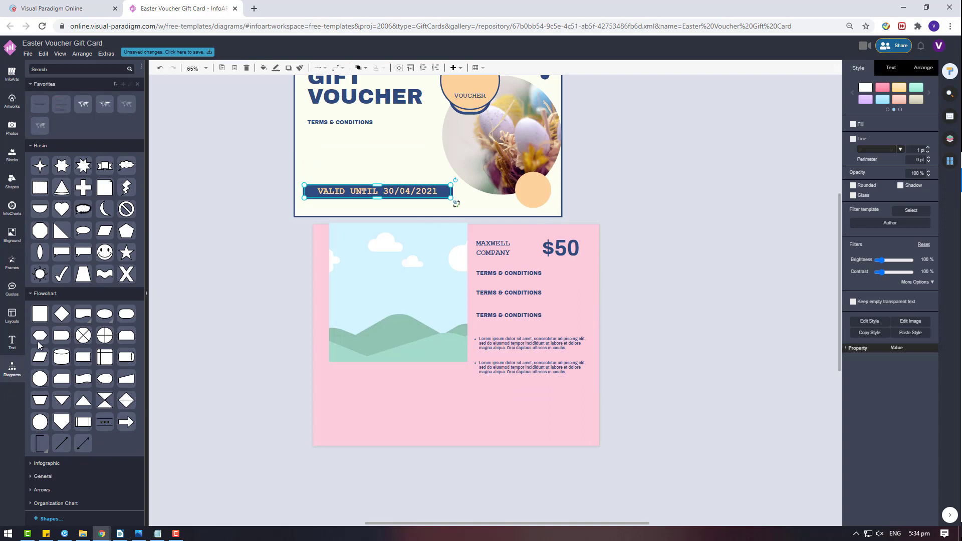
{"action": "left_click", "coordinate": [42, 476]}
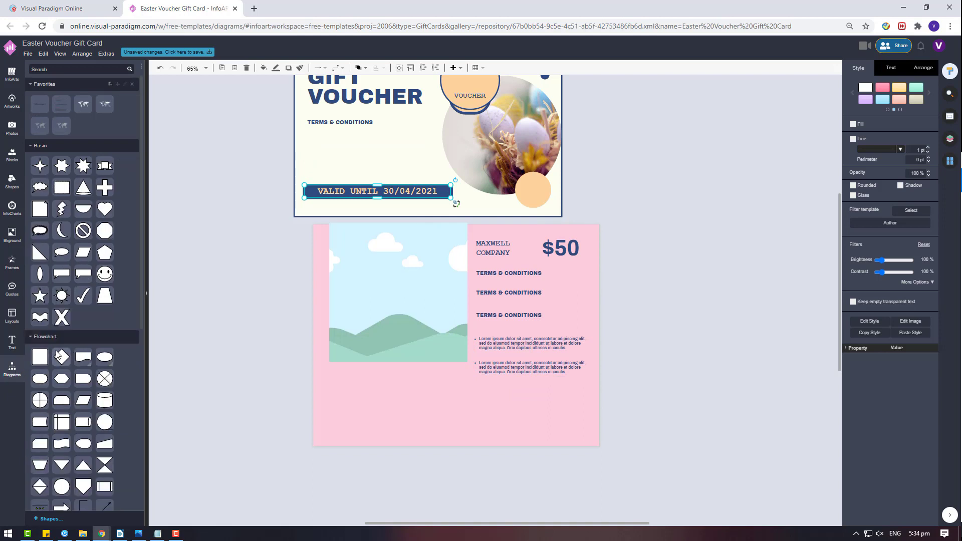
{"action": "scroll", "coordinate": [58, 356], "scroll_direction": "down", "scroll_amount": 3}
{"action": "left_click_drag", "start_coordinate": [39, 433], "coordinate": [489, 392]}
- Widen and flatten the teal rectangle into a thin bar
{"action": "left_click", "coordinate": [532, 404]}
{"action": "scroll", "coordinate": [517, 391], "scroll_direction": "down", "scroll_amount": 2}
{"action": "scroll", "coordinate": [427, 334], "scroll_direction": "up", "scroll_amount": 2}
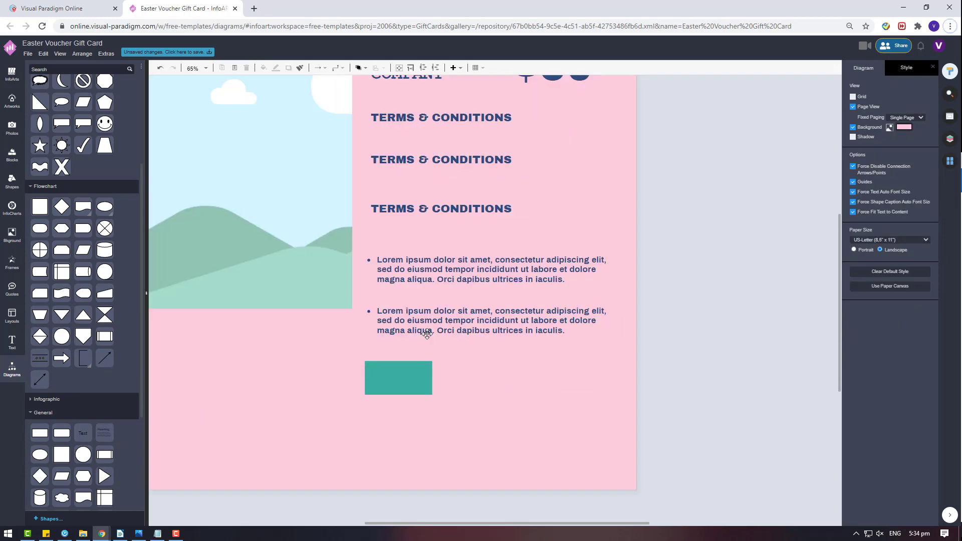
{"action": "left_click", "coordinate": [428, 382]}
{"action": "left_click_drag", "start_coordinate": [432, 378], "coordinate": [512, 382]}
{"action": "left_click_drag", "start_coordinate": [436, 398], "coordinate": [432, 371]}
{"action": "left_click", "coordinate": [7, 107]}
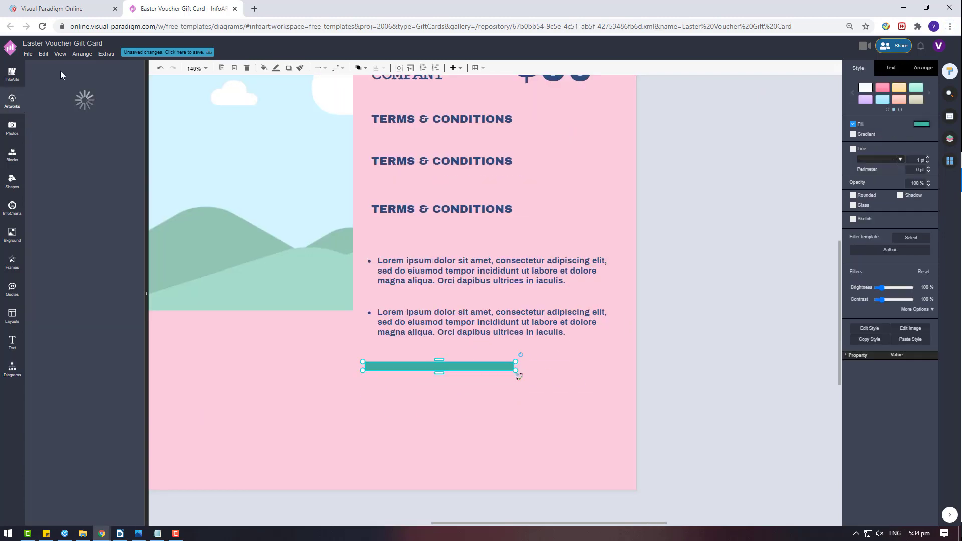
- Search the artworks for 'code' and place the QR code on the card
{"action": "left_click", "coordinate": [61, 71]}
{"action": "type", "text": "code"}
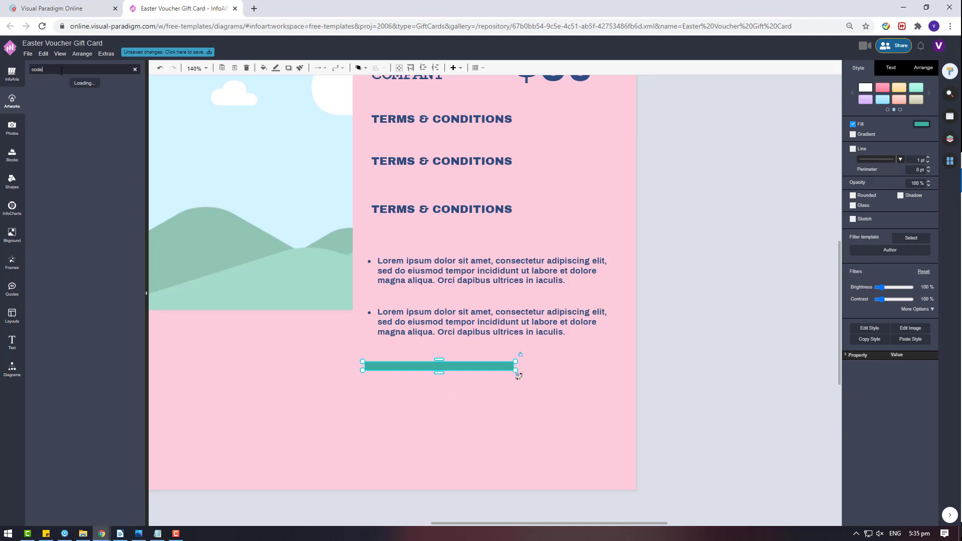
{"action": "left_click_drag", "start_coordinate": [92, 193], "coordinate": [623, 273]}
{"action": "scroll", "coordinate": [654, 274], "scroll_direction": "down", "scroll_amount": 2}
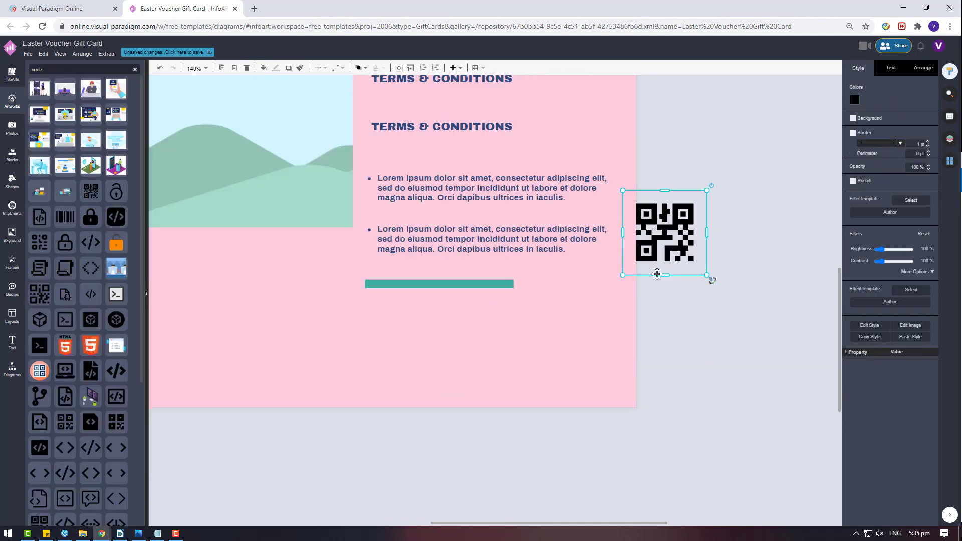
{"action": "left_click_drag", "start_coordinate": [684, 217], "coordinate": [747, 314]}
- Copy the teal bar into a 100 x 100 square at the card's lower right
{"action": "left_click", "coordinate": [453, 266]}
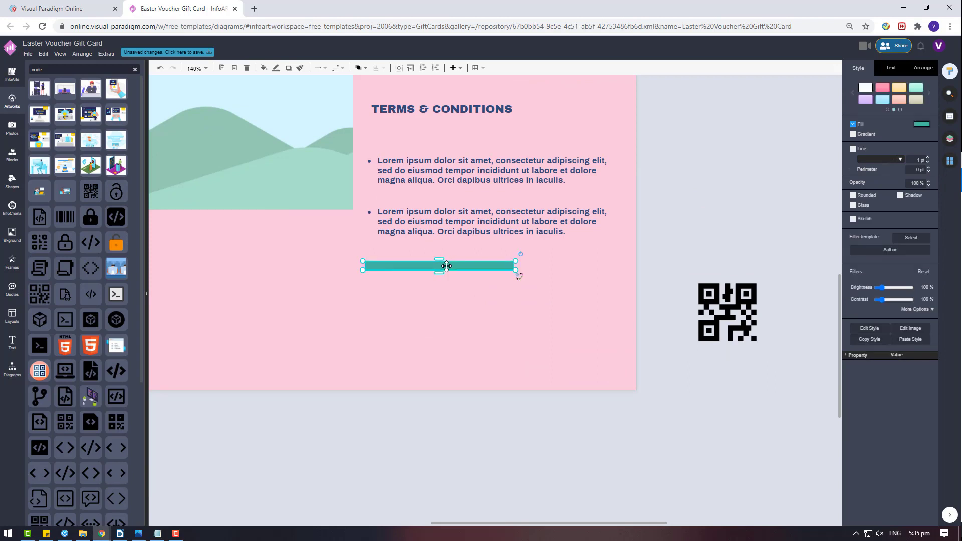
{"action": "left_click_drag", "start_coordinate": [453, 265], "coordinate": [578, 275]}
{"action": "left_click", "coordinate": [926, 71]}
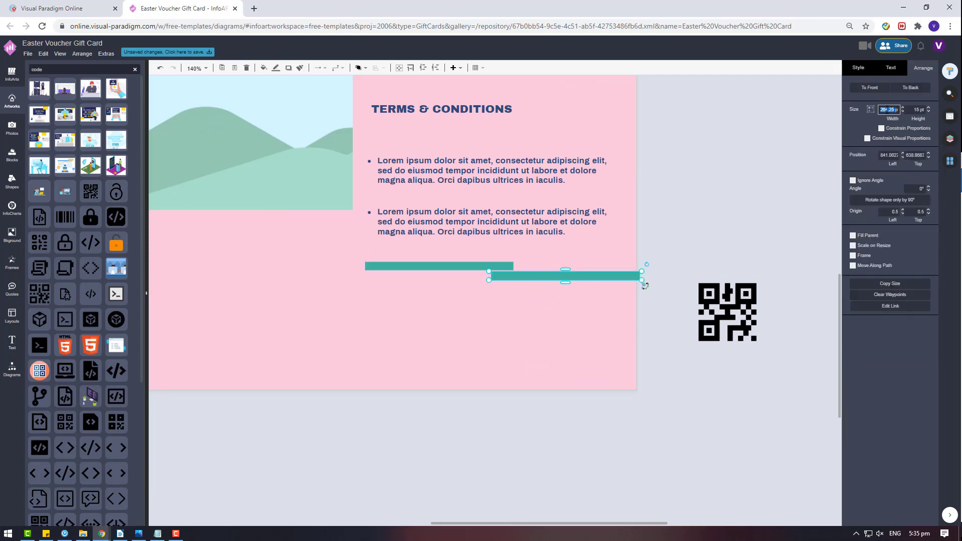
{"action": "type", "text": "100"}
{"action": "key", "text": "Return"}
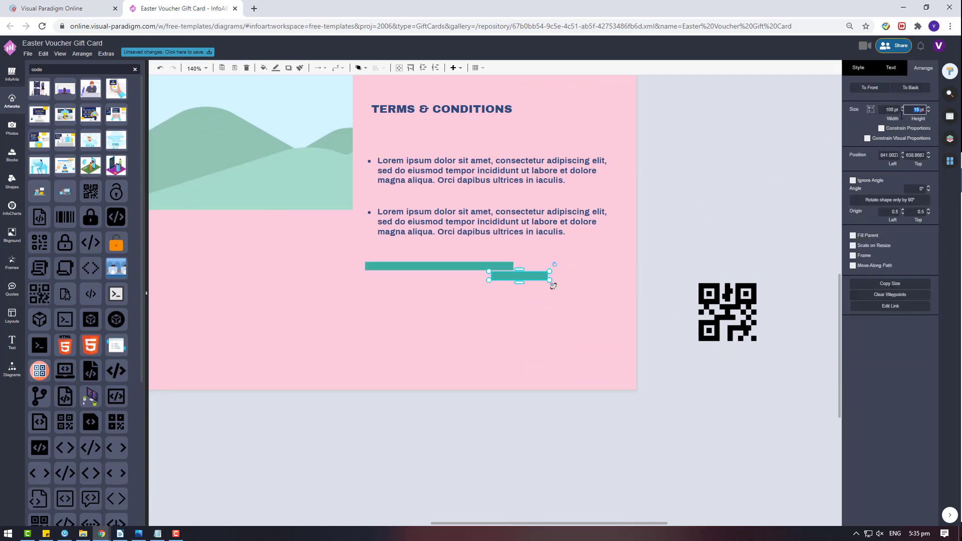
{"action": "type", "text": "100"}
{"action": "key", "text": "Return"}
{"action": "left_click_drag", "start_coordinate": [521, 301], "coordinate": [500, 261]}
- Fill the square white
{"action": "left_click", "coordinate": [722, 300]}
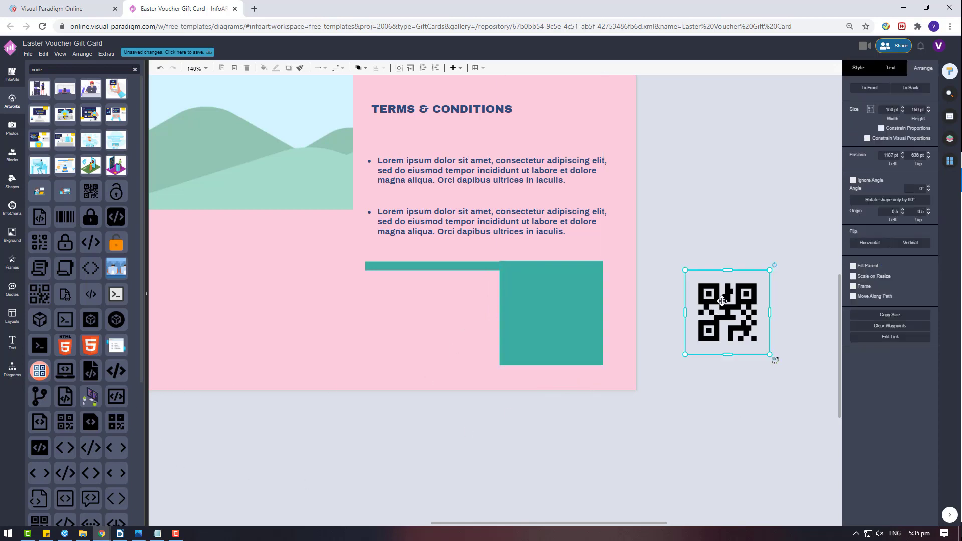
{"action": "left_click", "coordinate": [588, 307]}
{"action": "left_click", "coordinate": [863, 71]}
{"action": "left_click", "coordinate": [921, 124]}
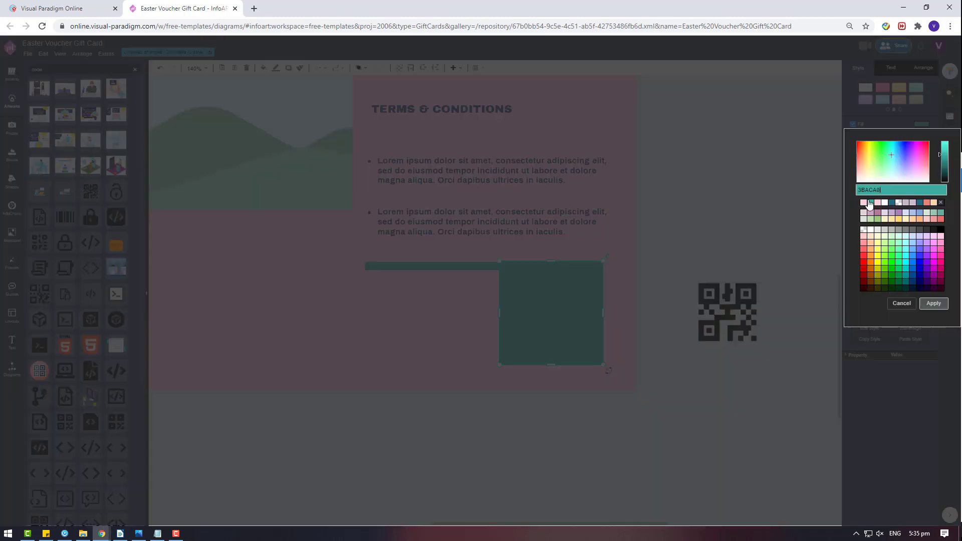
{"action": "left_click", "coordinate": [884, 201]}
{"action": "left_click", "coordinate": [933, 302]}
- Bring the QR code to the front and place it on the white square
{"action": "right_click", "coordinate": [733, 313]}
{"action": "mouse_move", "coordinate": [760, 404]}
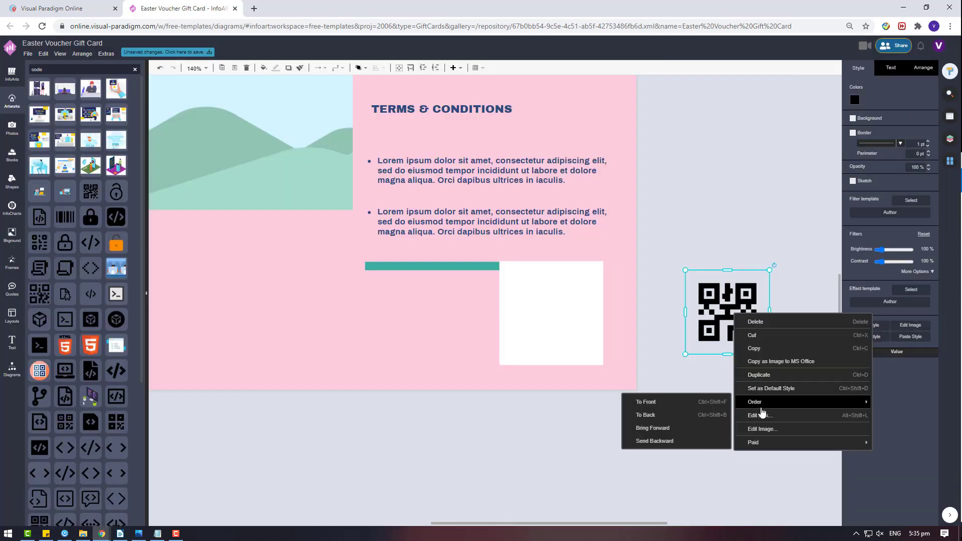
{"action": "left_click", "coordinate": [676, 403]}
{"action": "left_click_drag", "start_coordinate": [727, 326], "coordinate": [550, 326]}
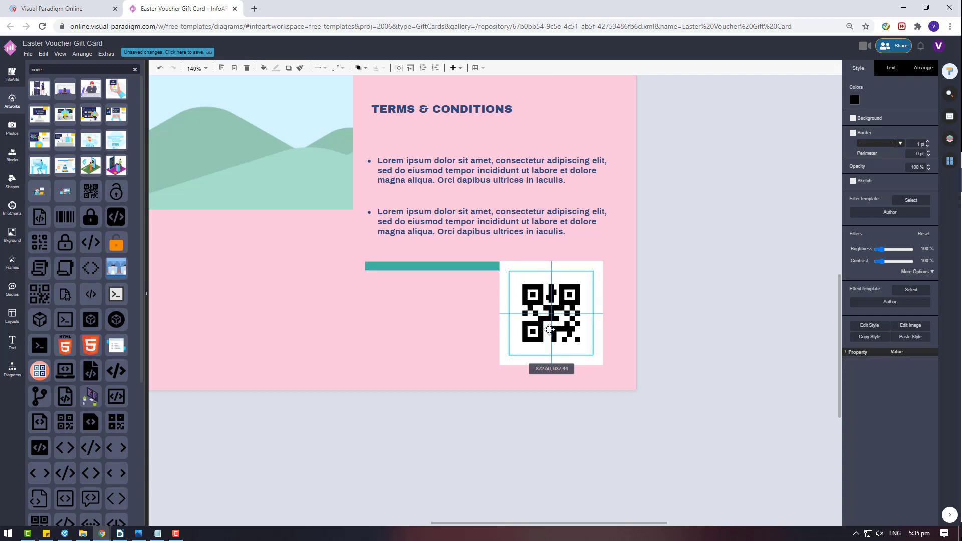
- Recolour the QR code teal
{"action": "left_click", "coordinate": [855, 100]}
{"action": "left_click", "coordinate": [877, 179]}
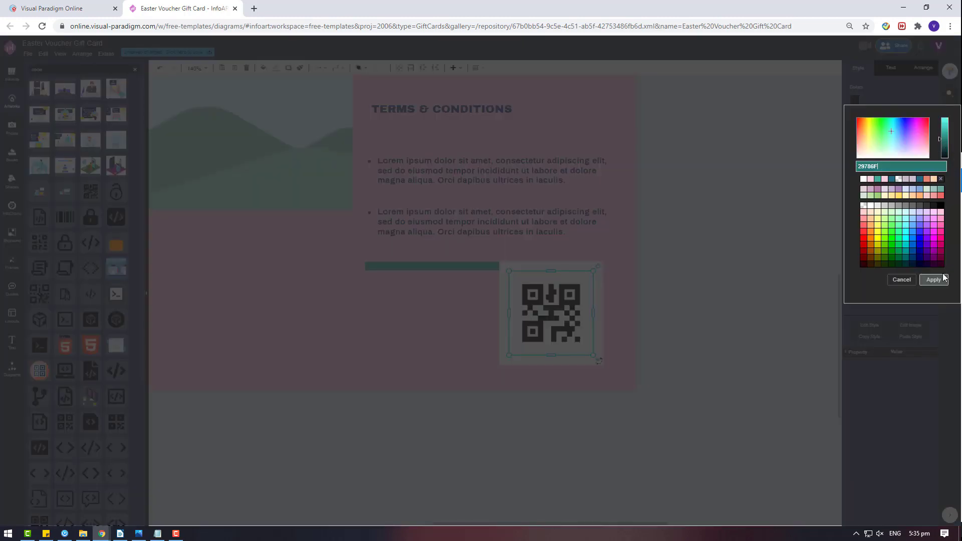
{"action": "left_click", "coordinate": [932, 280]}
{"action": "scroll", "coordinate": [449, 315], "scroll_direction": "down", "scroll_amount": 3}
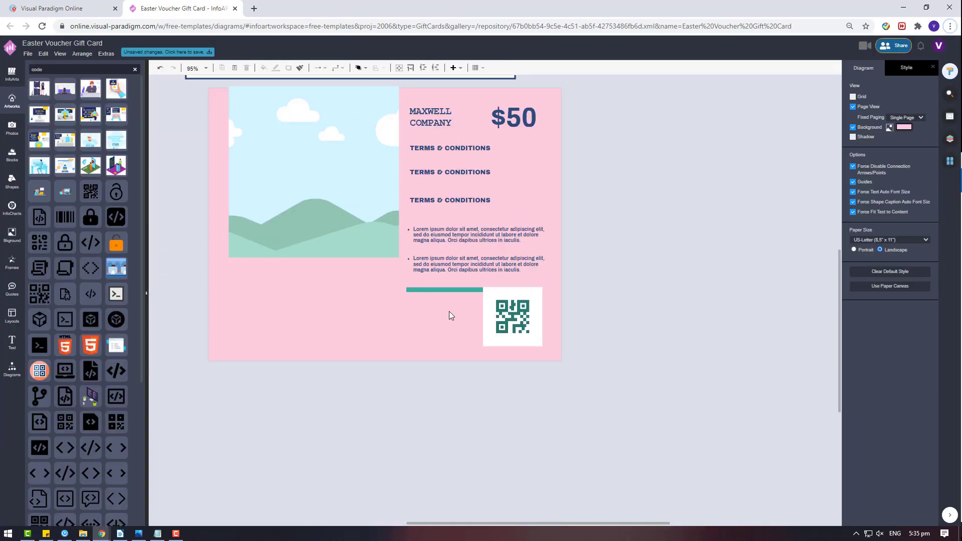
- Enlarge the QR code and shift it down and left
{"action": "left_click", "coordinate": [518, 306]}
{"action": "left_click_drag", "start_coordinate": [538, 292], "coordinate": [522, 317]}
{"action": "left_click", "coordinate": [578, 315]}
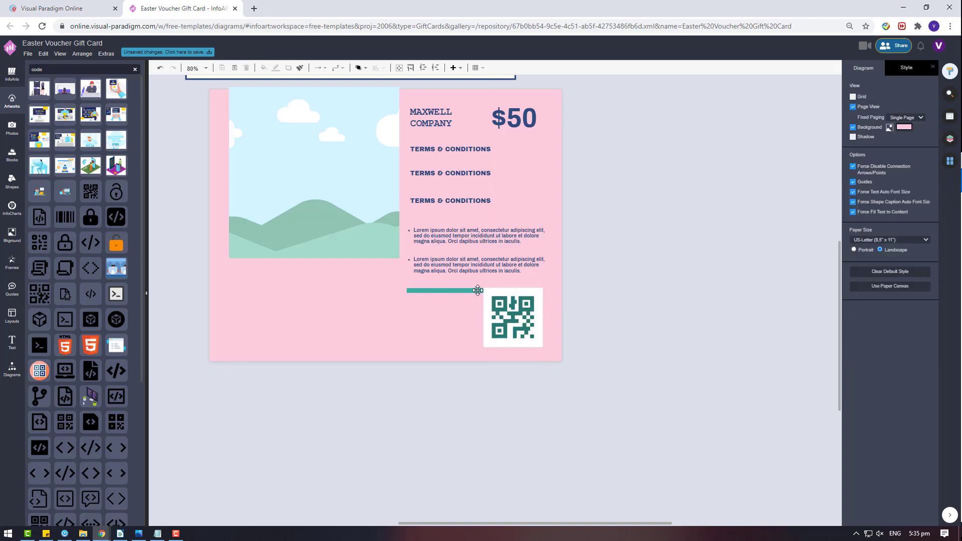
- Move the middle TERMS & CONDITIONS heading lower and select it with the first heading
{"action": "left_click", "coordinate": [481, 173]}
{"action": "scroll", "coordinate": [452, 269], "scroll_direction": "up", "scroll_amount": 3}
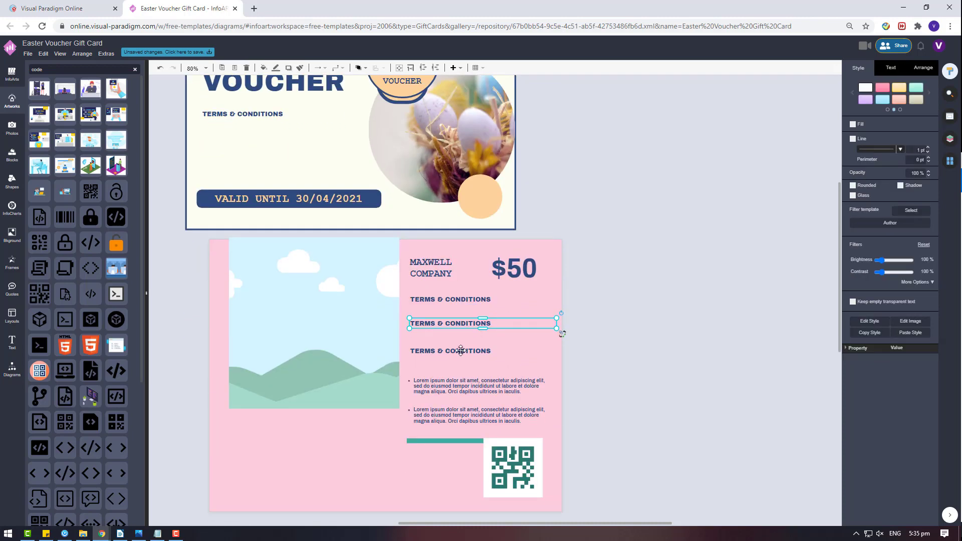
{"action": "left_click_drag", "start_coordinate": [461, 350], "coordinate": [469, 262]}
{"action": "key", "text": "ctrl+z"}
{"action": "left_click", "coordinate": [465, 323]}
{"action": "scroll", "coordinate": [548, 327], "scroll_direction": "down", "scroll_amount": 4}
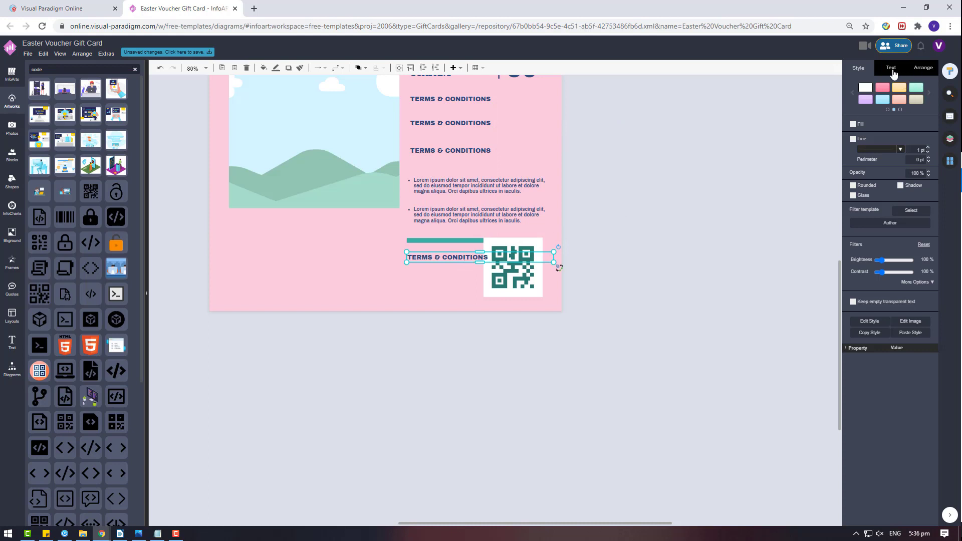
{"action": "left_click", "coordinate": [892, 70]}
{"action": "left_click", "coordinate": [912, 72]}
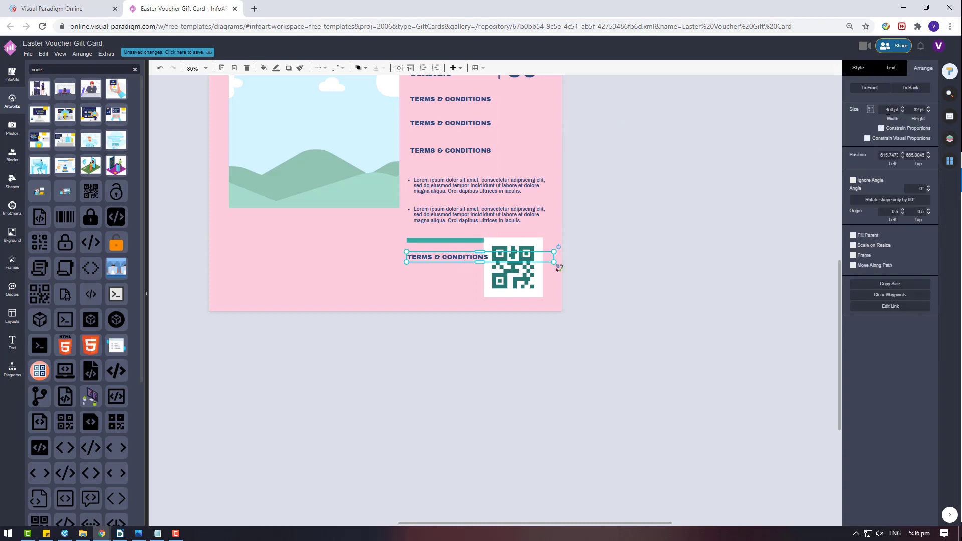
{"action": "left_click", "coordinate": [732, 248]}
{"action": "left_click_drag", "start_coordinate": [422, 260], "coordinate": [466, 268]}
{"action": "left_click", "coordinate": [428, 257], "text": "shift"}
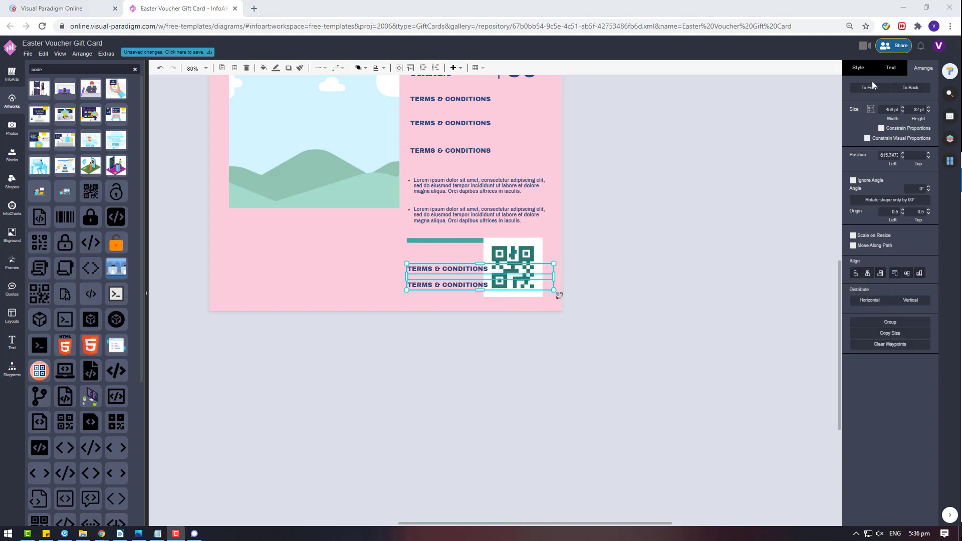
- Set the two TERMS & CONDITIONS headings to 15 pt
{"action": "left_click", "coordinate": [890, 67]}
{"action": "type", "text": "15"}
{"action": "key", "text": "Return"}
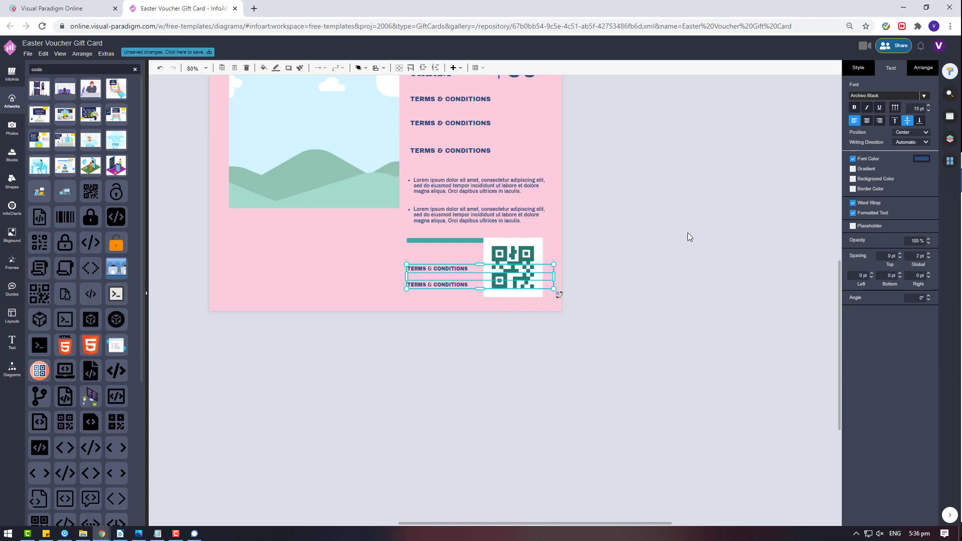
{"action": "left_click", "coordinate": [687, 232]}
- Left-align the card's heading and bullet text boxes
{"action": "scroll", "coordinate": [423, 266], "scroll_direction": "up", "scroll_amount": 3}
{"action": "left_click", "coordinate": [440, 439]}
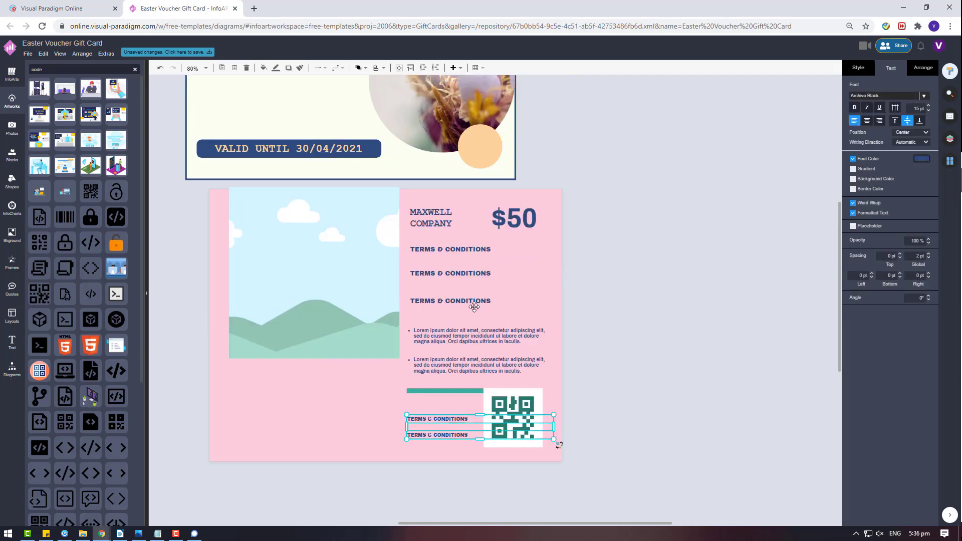
{"action": "left_click", "coordinate": [925, 74]}
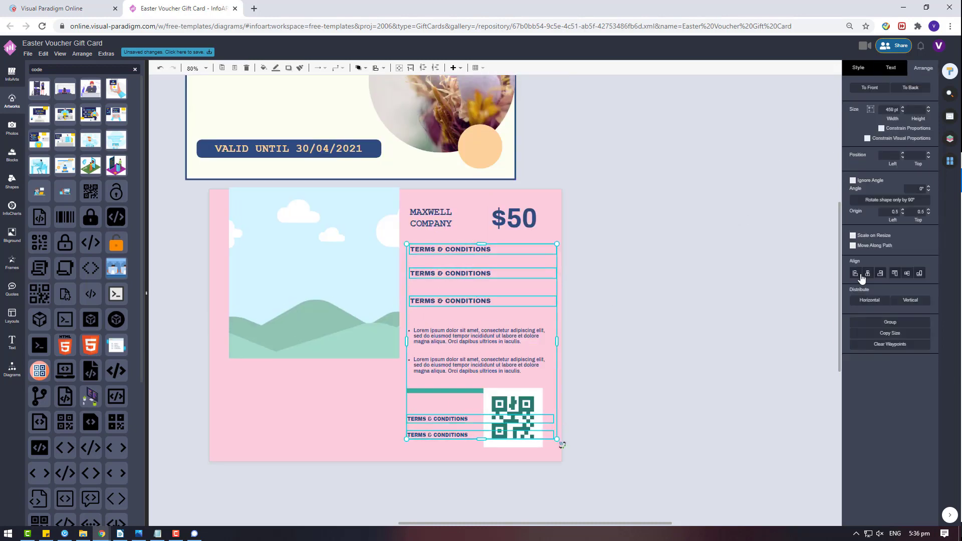
{"action": "left_click", "coordinate": [856, 274]}
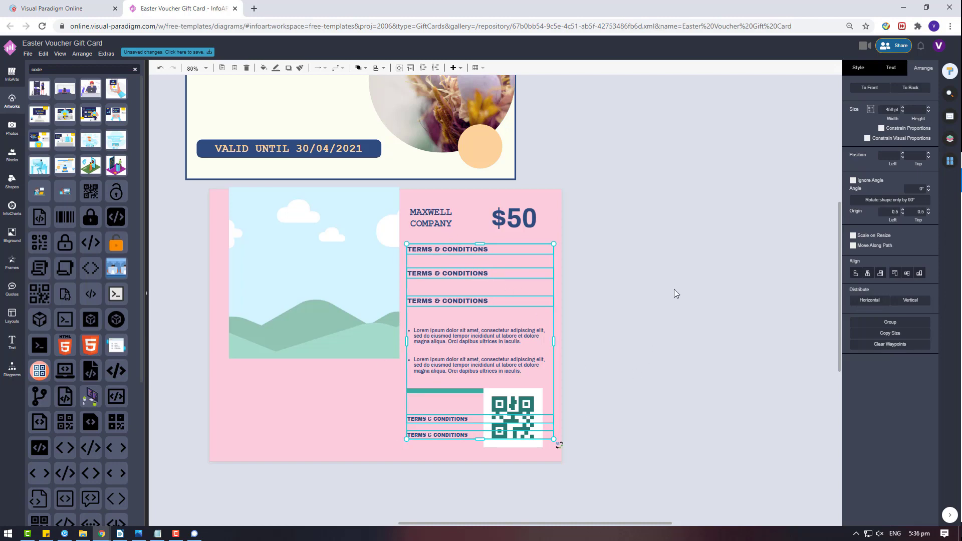
- Retype the first TERMS & CONDITIONS heading as 'TO:'
{"action": "left_click", "coordinate": [577, 263]}
{"action": "double_click", "coordinate": [449, 245]}
{"action": "type", "text": "to"}
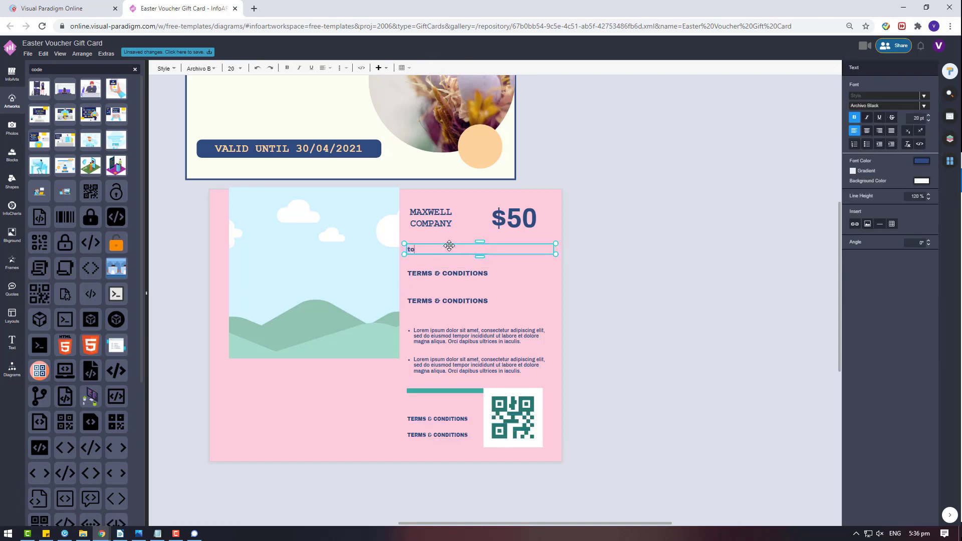
- Relabel the second heading as 'FROM'
{"action": "double_click", "coordinate": [433, 271]}
{"action": "type", "text": "FRO"}
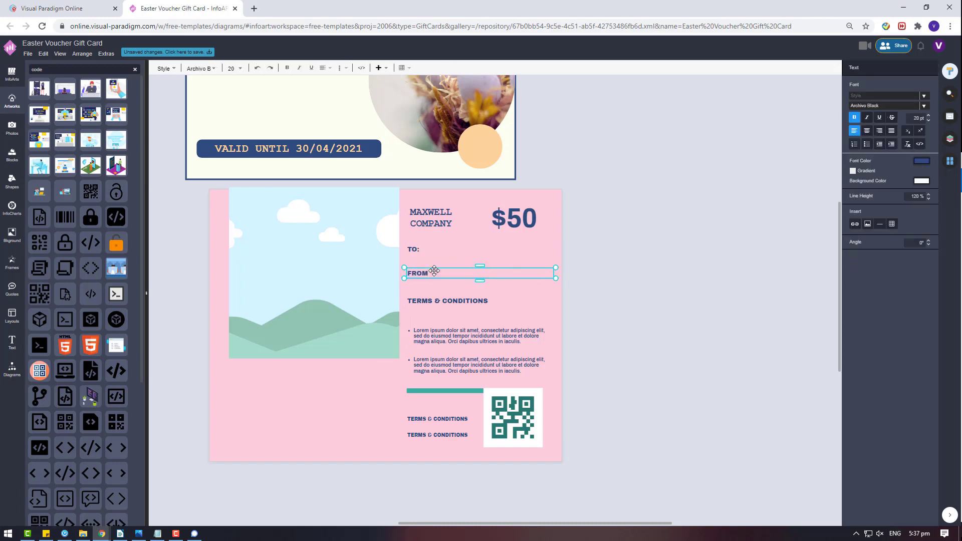
{"action": "type", "text": "M"}
{"action": "left_click", "coordinate": [434, 299]}
{"action": "left_click", "coordinate": [423, 275], "text": "shift"}
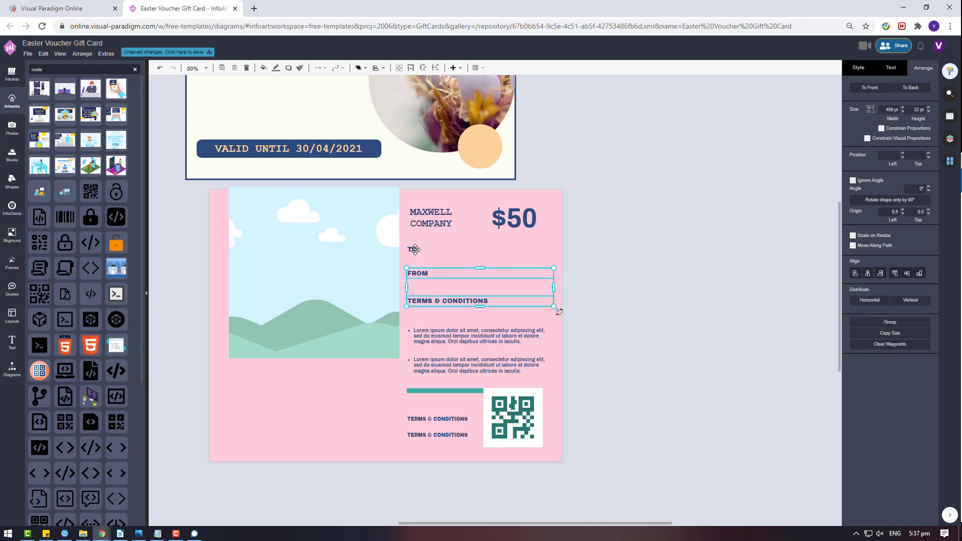
{"action": "left_click", "coordinate": [412, 247], "text": "shift"}
- Raise the lorem ipsum bullet paragraphs slightly
{"action": "left_click", "coordinate": [491, 342]}
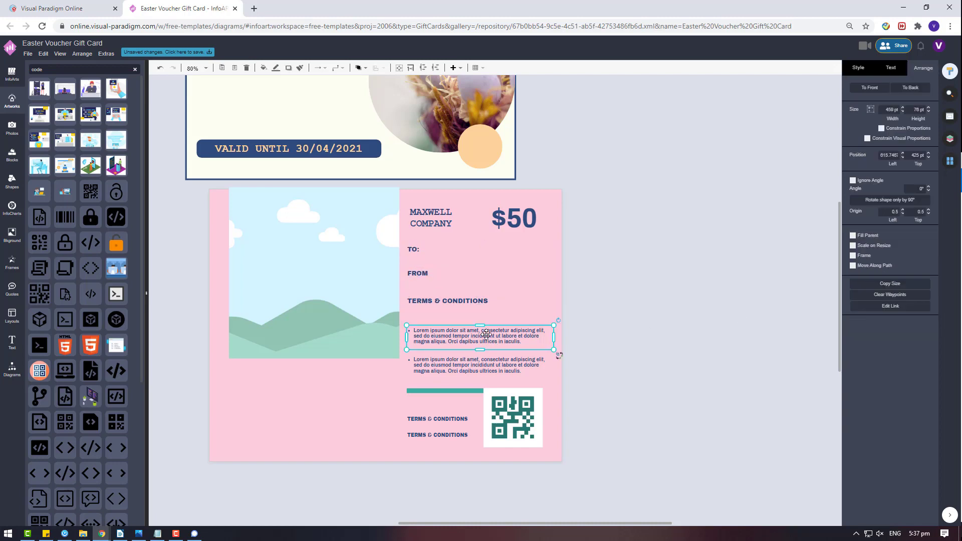
{"action": "left_click_drag", "start_coordinate": [485, 334], "coordinate": [486, 326]}
{"action": "left_click_drag", "start_coordinate": [481, 366], "coordinate": [481, 358]}
{"action": "left_click", "coordinate": [463, 343]}
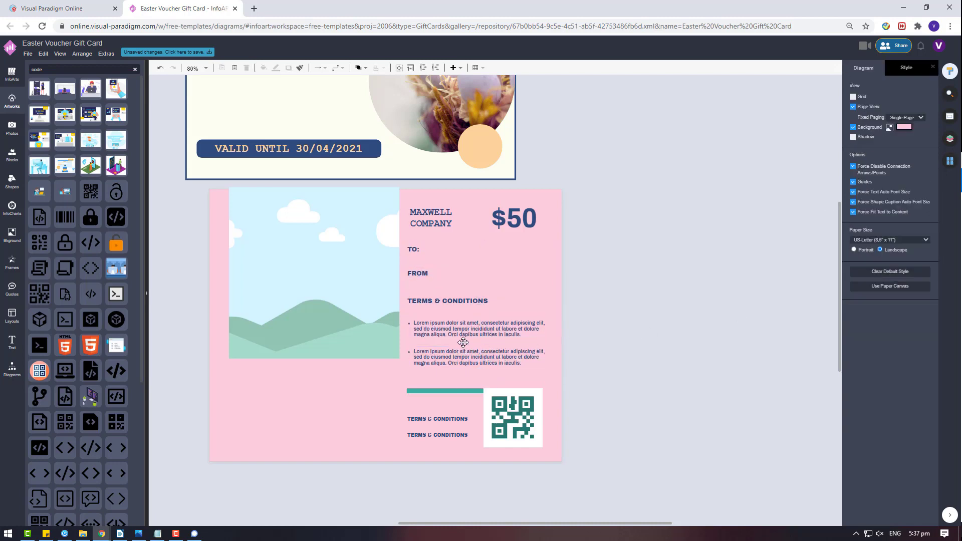
{"action": "left_click_drag", "start_coordinate": [317, 269], "coordinate": [309, 272]}
- Duplicate the VOUCHER title beside the card in the Oswald font
{"action": "scroll", "coordinate": [332, 299], "scroll_direction": "up", "scroll_amount": 3}
{"action": "left_click", "coordinate": [275, 186]}
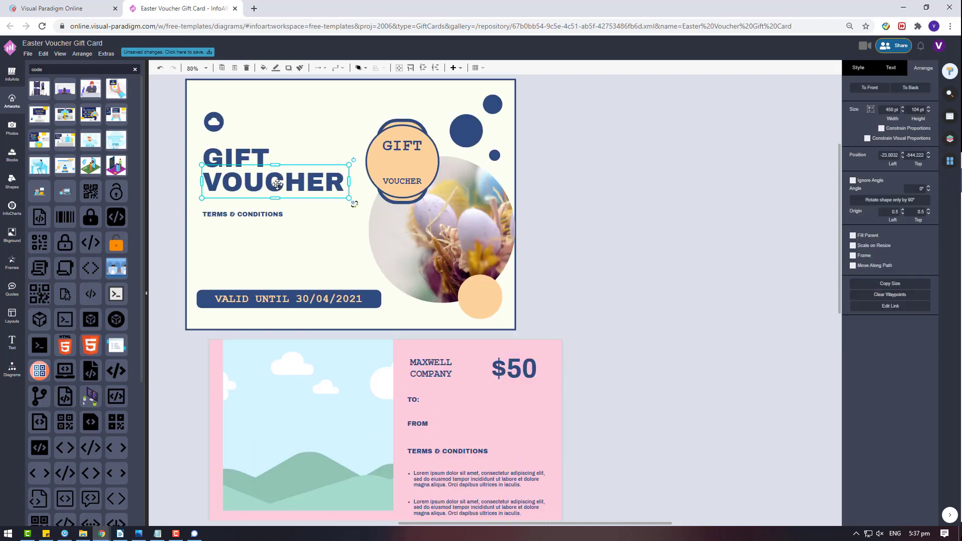
{"action": "left_click_drag", "start_coordinate": [420, 219], "coordinate": [633, 264]}
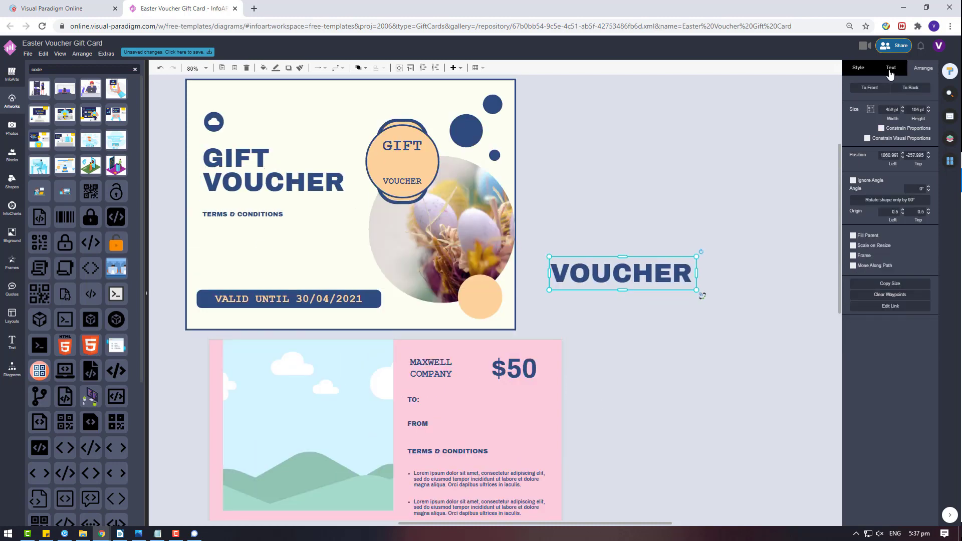
{"action": "left_click", "coordinate": [890, 68]}
{"action": "left_click", "coordinate": [894, 97]}
{"action": "scroll", "coordinate": [829, 233], "scroll_direction": "down", "scroll_amount": 3}
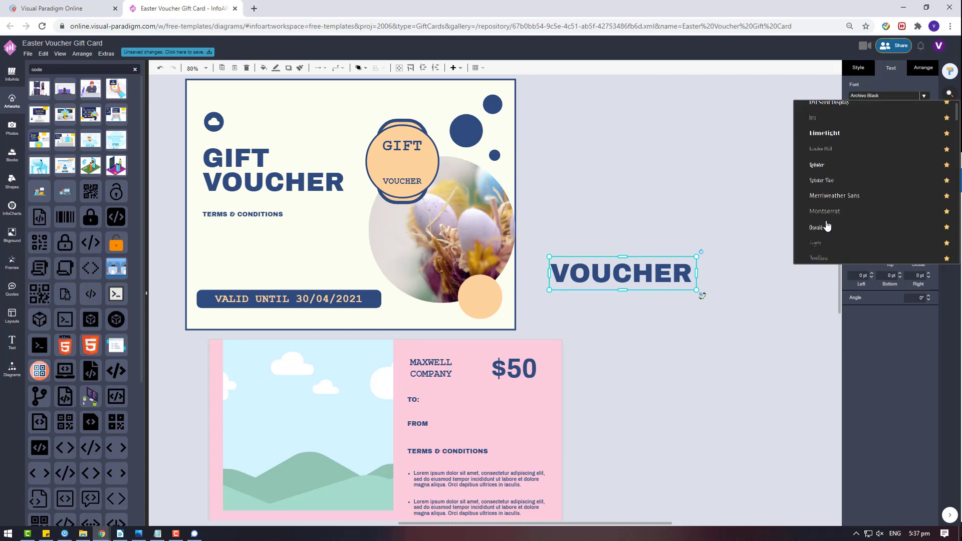
{"action": "left_click", "coordinate": [836, 182]}
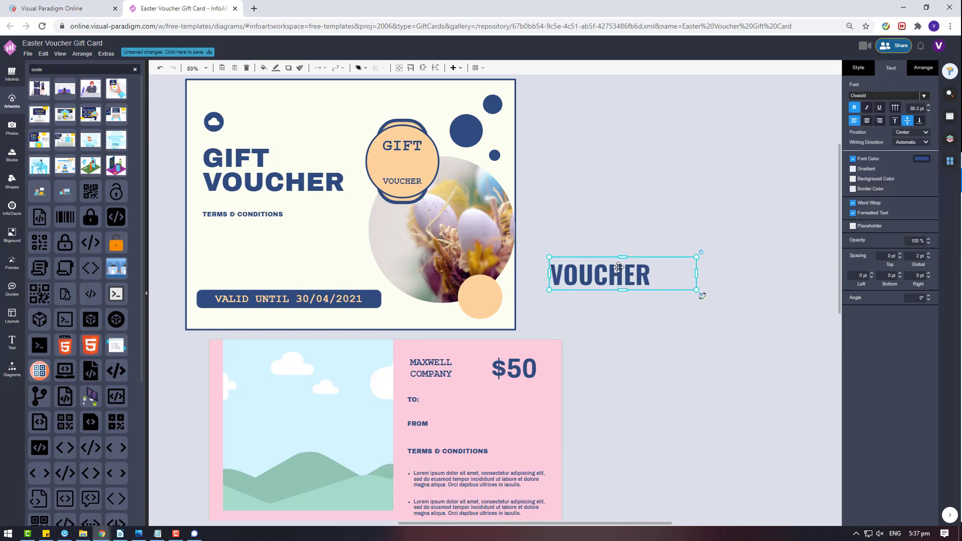
- Retype the copy as centred 'GIFT CARD' and move it below the landscape frame
{"action": "double_click", "coordinate": [618, 267]}
{"action": "type", "text": "GIFT CARD"}
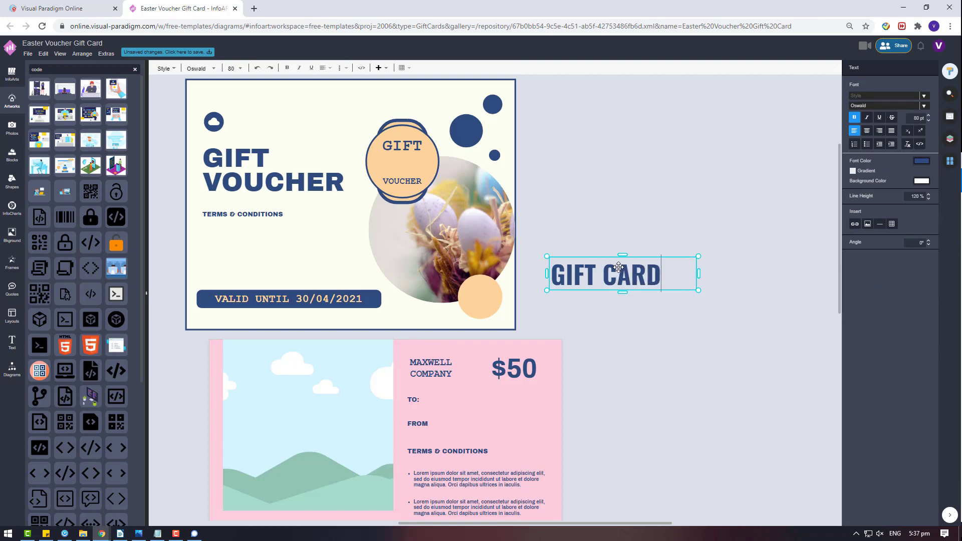
{"action": "left_click", "coordinate": [642, 249]}
{"action": "left_click", "coordinate": [866, 120]}
{"action": "left_click_drag", "start_coordinate": [621, 274], "coordinate": [288, 307]}
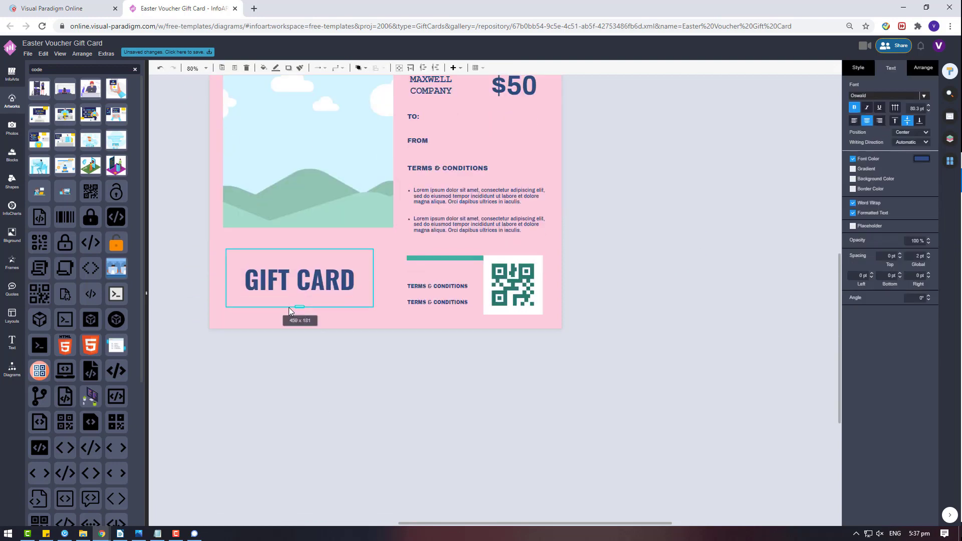
{"action": "left_click_drag", "start_coordinate": [373, 307], "coordinate": [401, 325]}
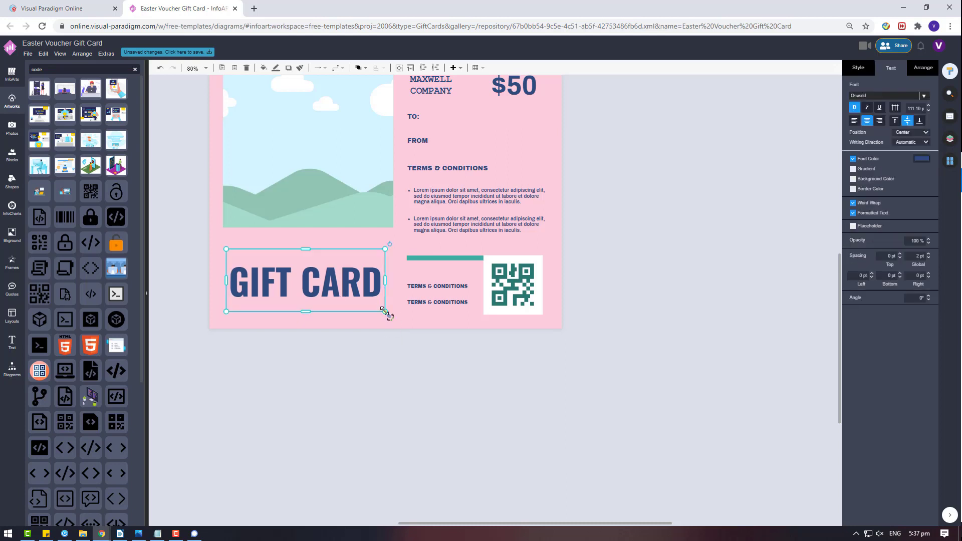
- Change the GIFT CARD font to Dorsa
{"action": "left_click", "coordinate": [911, 97]}
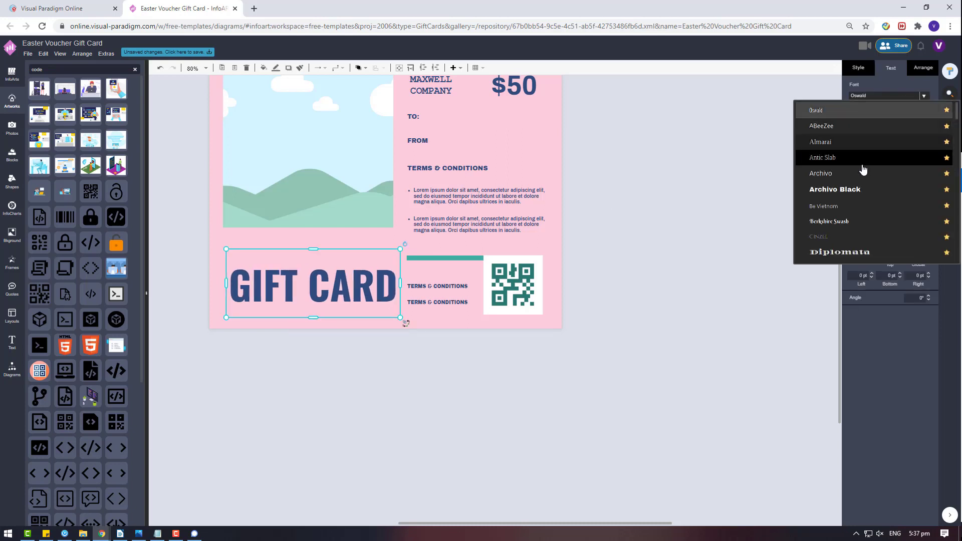
{"action": "scroll", "coordinate": [863, 175], "scroll_direction": "down", "scroll_amount": 3}
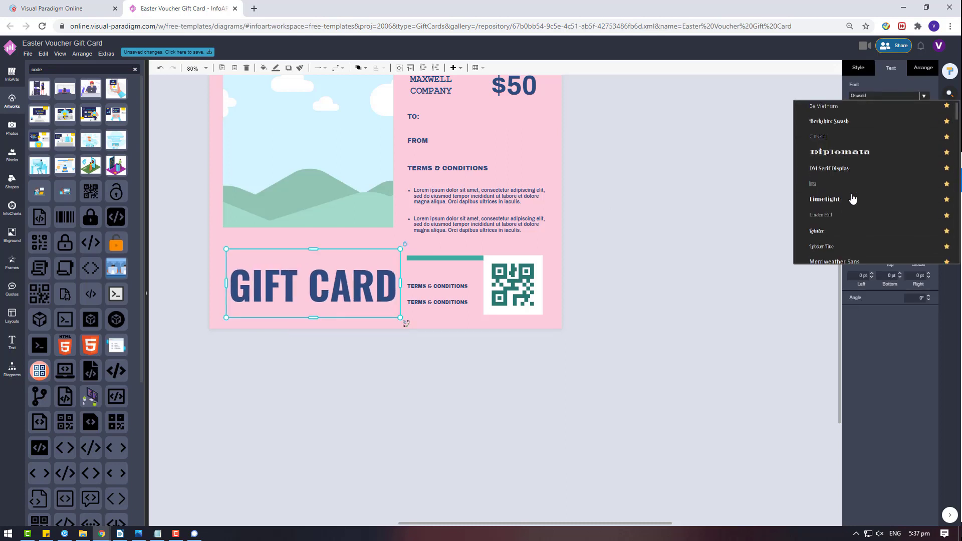
{"action": "left_click", "coordinate": [851, 194]}
{"action": "left_click", "coordinate": [922, 68]}
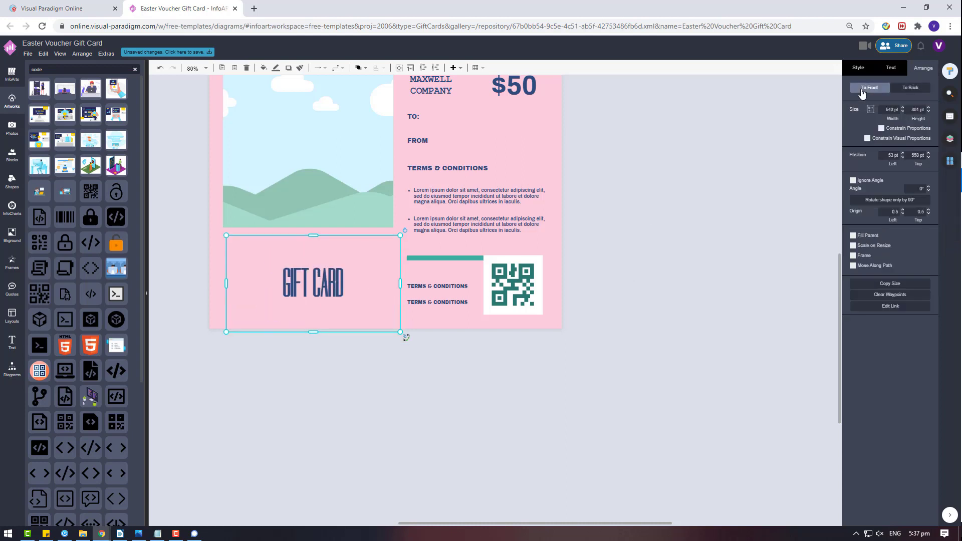
{"action": "left_click", "coordinate": [890, 70]}
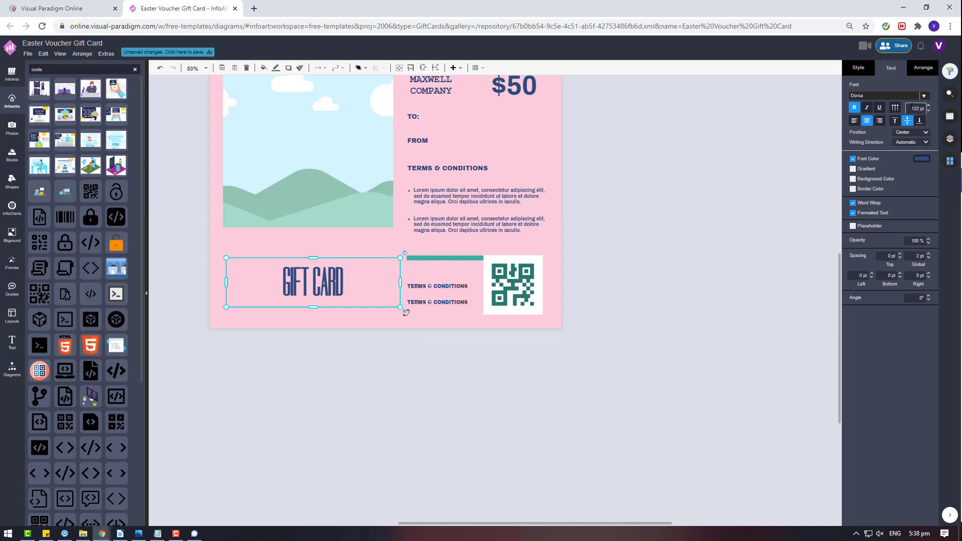
- Set the GIFT CARD font size to 350 pt
{"action": "left_click", "coordinate": [914, 108]}
{"action": "type", "text": "200"}
{"action": "key", "text": "Return"}
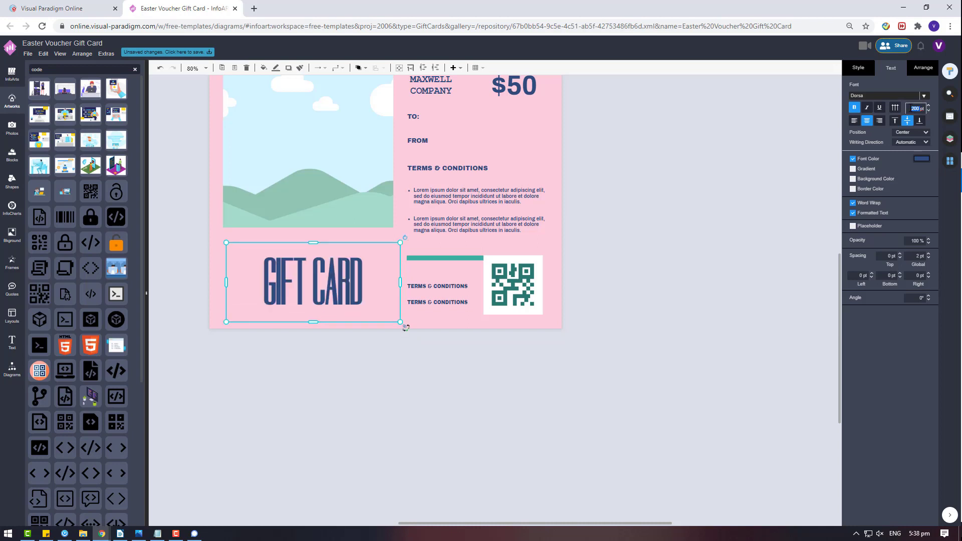
{"action": "type", "text": "300"}
{"action": "key", "text": "Return"}
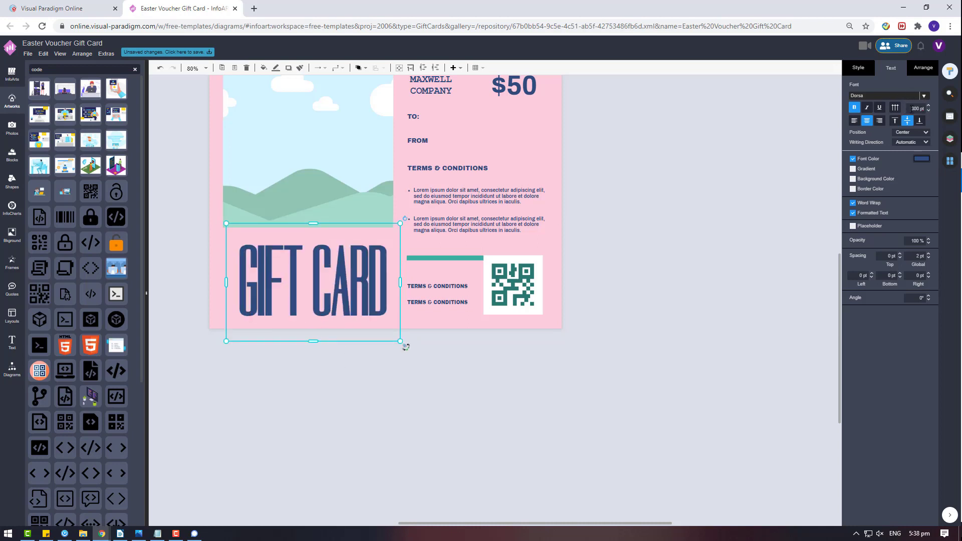
{"action": "type", "text": "350"}
{"action": "key", "text": "Return"}
{"action": "key", "text": "Escape"}
- Turn off bold on GIFT CARD and nudge it slightly left
{"action": "left_click", "coordinate": [396, 339]}
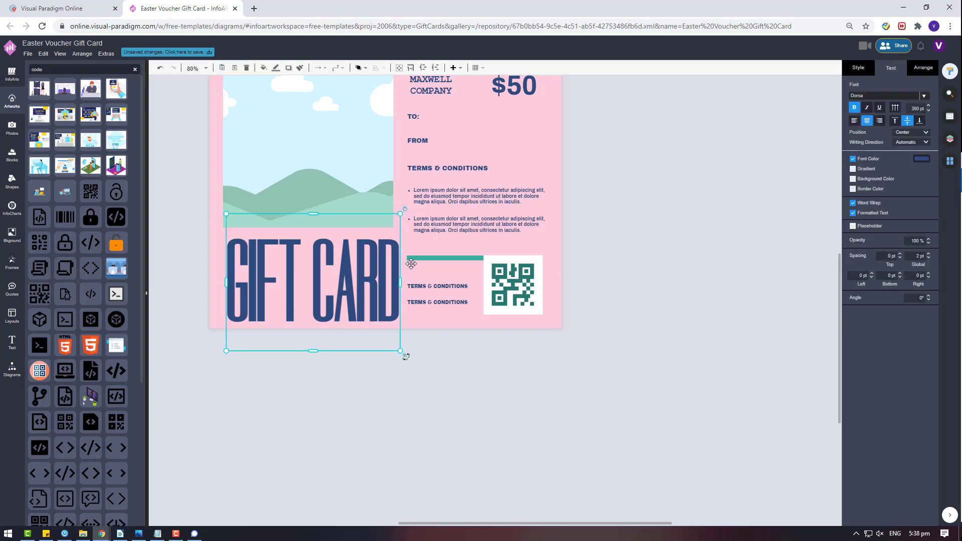
{"action": "key", "text": "ctrl+b"}
{"action": "left_click_drag", "start_coordinate": [341, 255], "coordinate": [334, 251]}
{"action": "left_click", "coordinate": [323, 176], "text": "shift"}
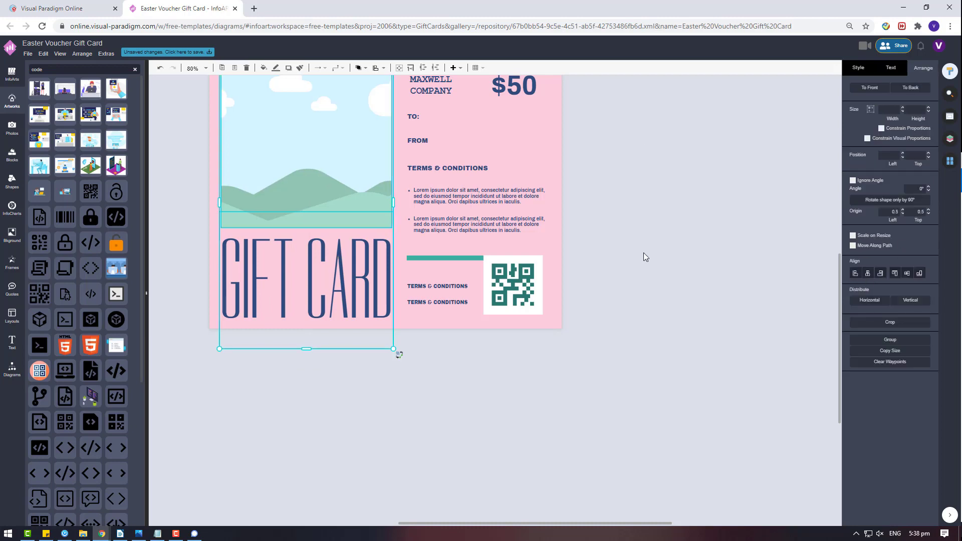
- Delete the front Gift Voucher page design
{"action": "left_click", "coordinate": [643, 253]}
{"action": "scroll", "coordinate": [576, 340], "scroll_direction": "up", "scroll_amount": 8}
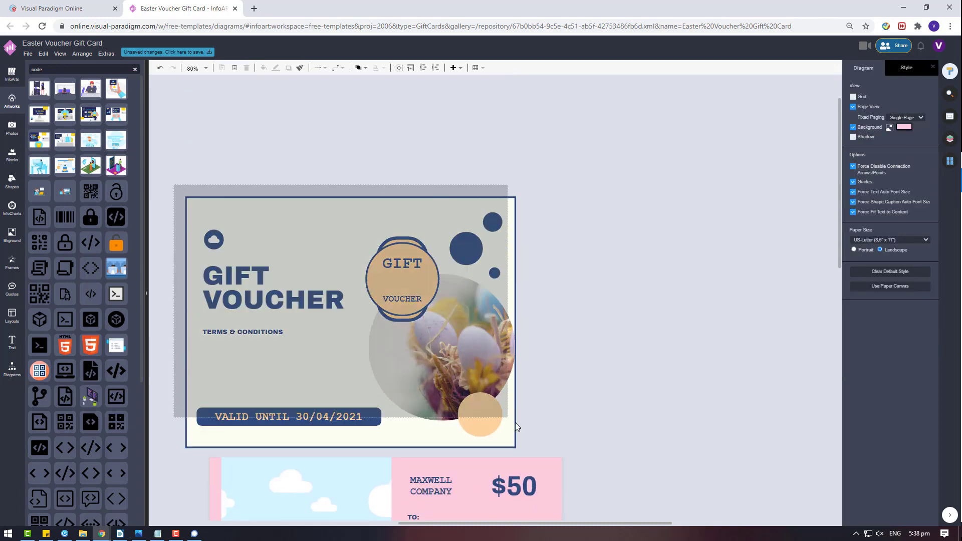
{"action": "key", "text": "Delete"}
- Search the photo library for 'PINKACCESORY' and insert the blue bag photo
{"action": "left_click", "coordinate": [12, 128]}
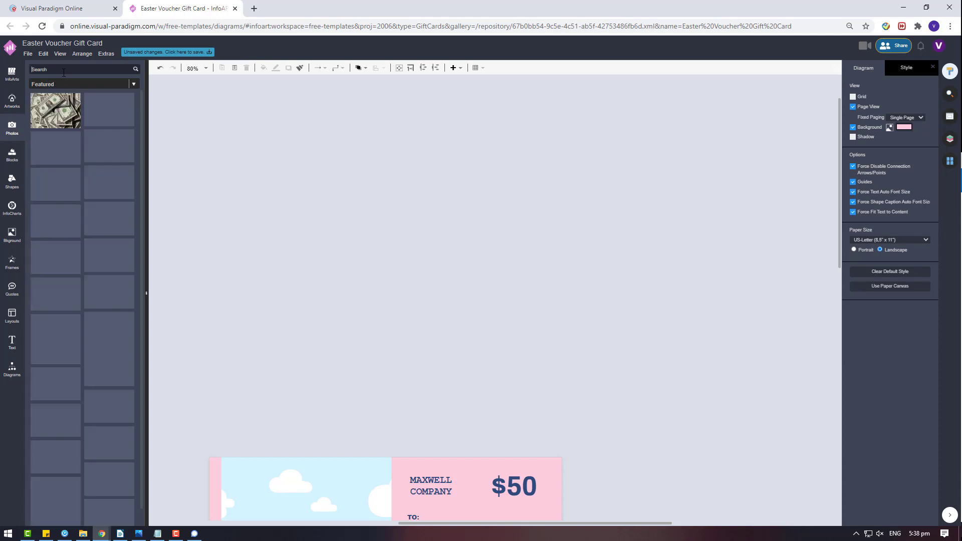
{"action": "type", "text": "PINK"}
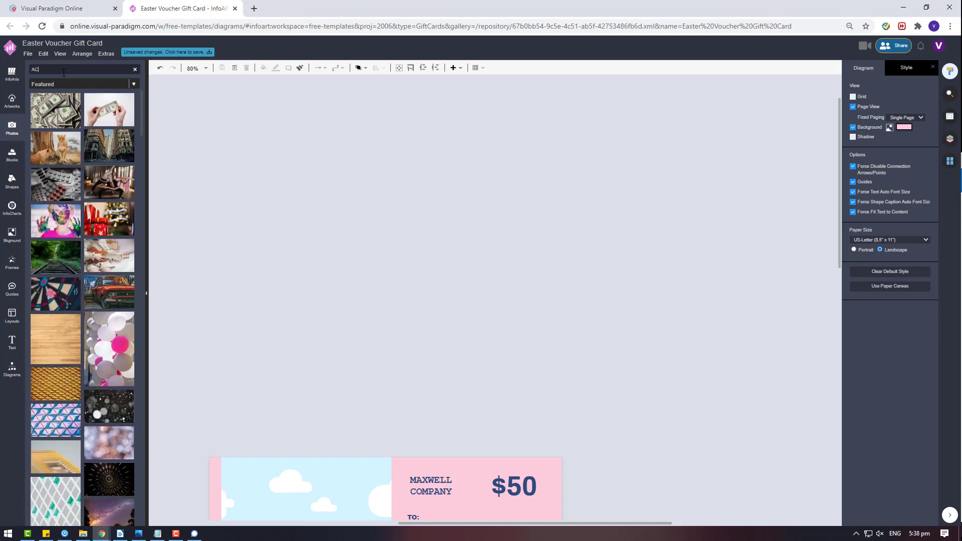
{"action": "type", "text": "ACCESORY"}
{"action": "key", "text": "Return"}
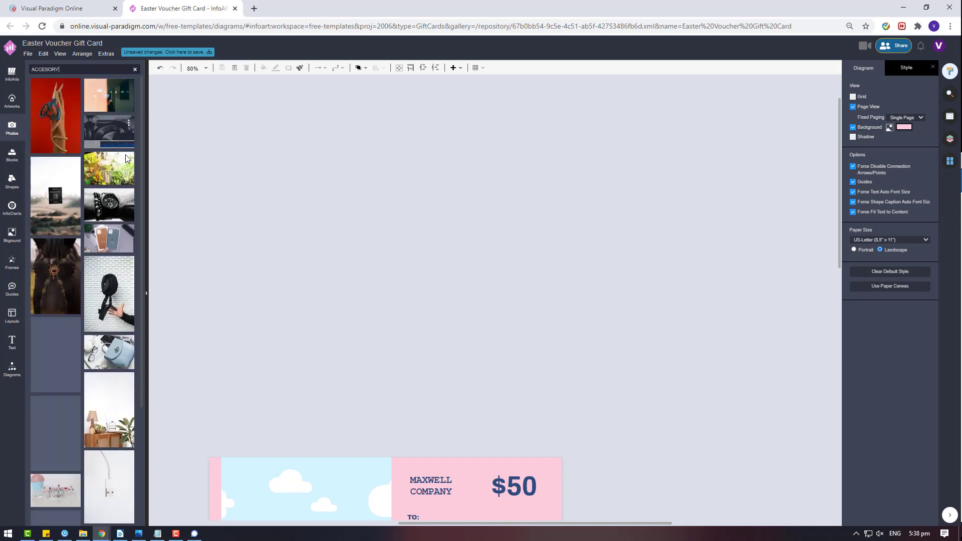
{"action": "mouse_move", "coordinate": [111, 204]}
{"action": "scroll", "coordinate": [110, 200], "scroll_direction": "down", "scroll_amount": 3}
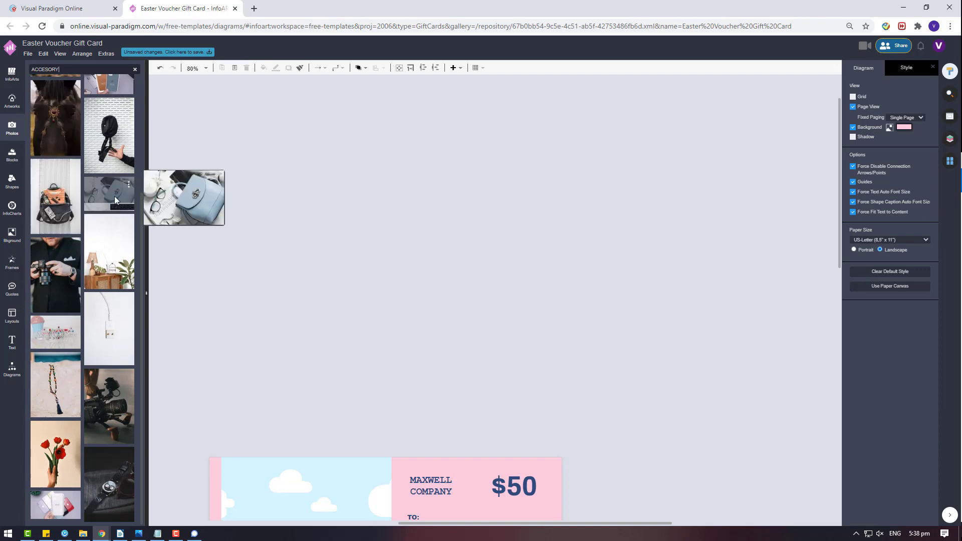
{"action": "left_click", "coordinate": [114, 197]}
- Enlarge the handbag photo to about 875 pt wide and show its style and filter settings
{"action": "left_click", "coordinate": [616, 307]}
{"action": "scroll", "coordinate": [457, 325], "scroll_direction": "down", "scroll_amount": 3}
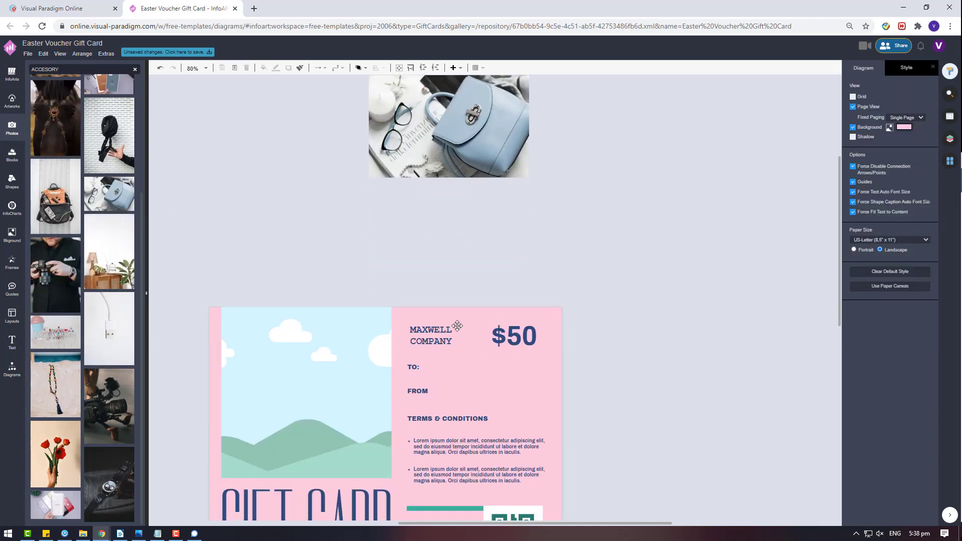
{"action": "left_click", "coordinate": [463, 171]}
{"action": "left_click_drag", "start_coordinate": [528, 177], "coordinate": [649, 260]}
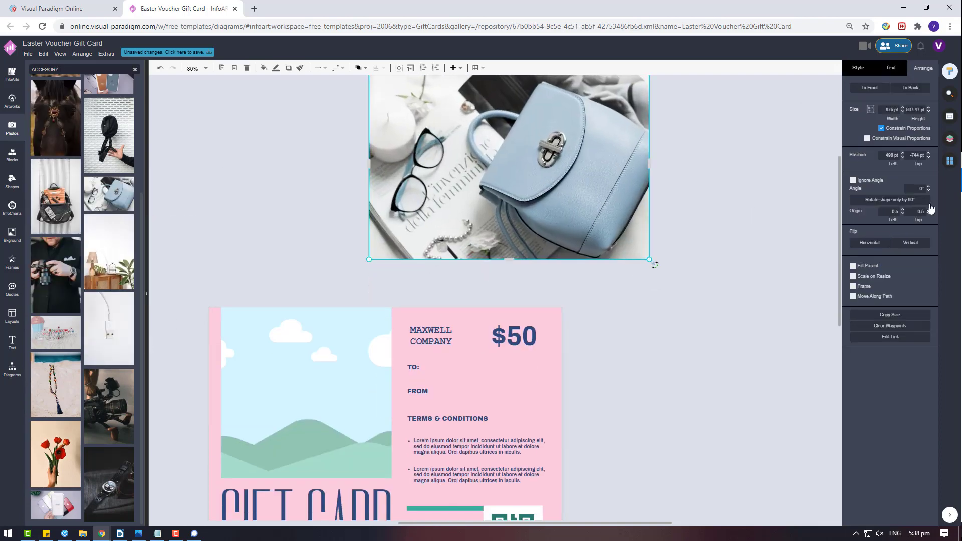
{"action": "scroll", "coordinate": [851, 182], "scroll_direction": "down", "scroll_amount": 3}
{"action": "left_click", "coordinate": [845, 71]}
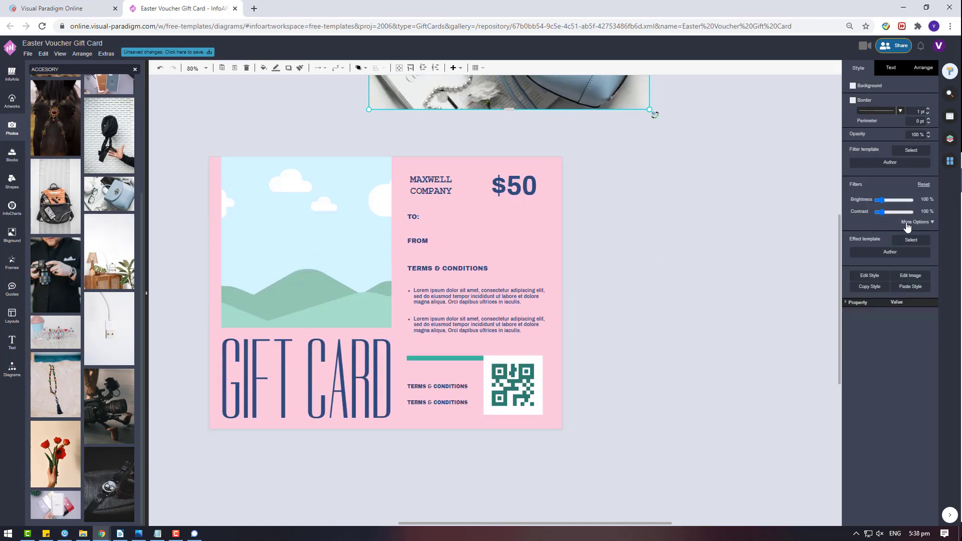
- Reveal the full filter list, move the handbag photo onto the card, and bring the landscape in front
{"action": "left_click", "coordinate": [907, 222]}
{"action": "scroll", "coordinate": [764, 272], "scroll_direction": "up", "scroll_amount": 3}
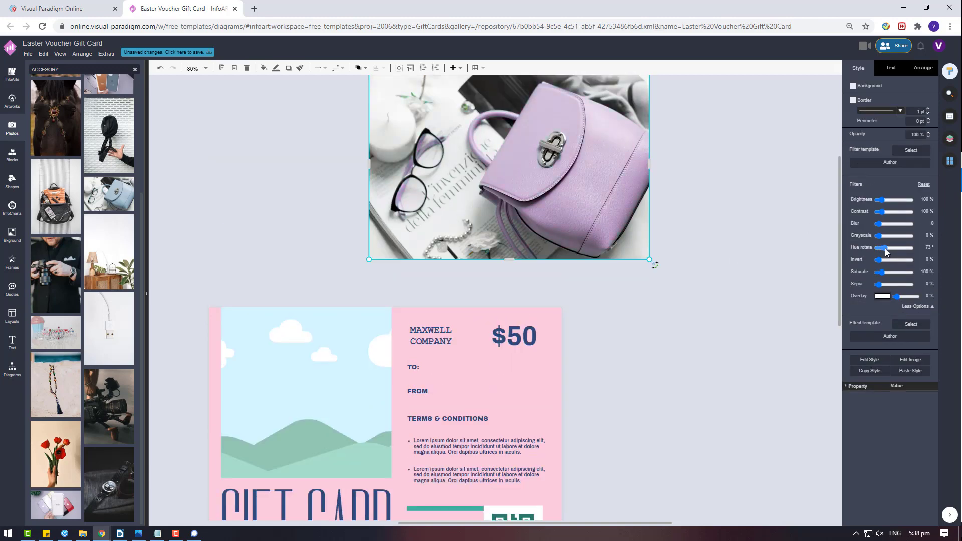
{"action": "left_click_drag", "start_coordinate": [509, 163], "coordinate": [338, 227]}
{"action": "left_click", "coordinate": [346, 395]}
{"action": "right_click", "coordinate": [345, 395]}
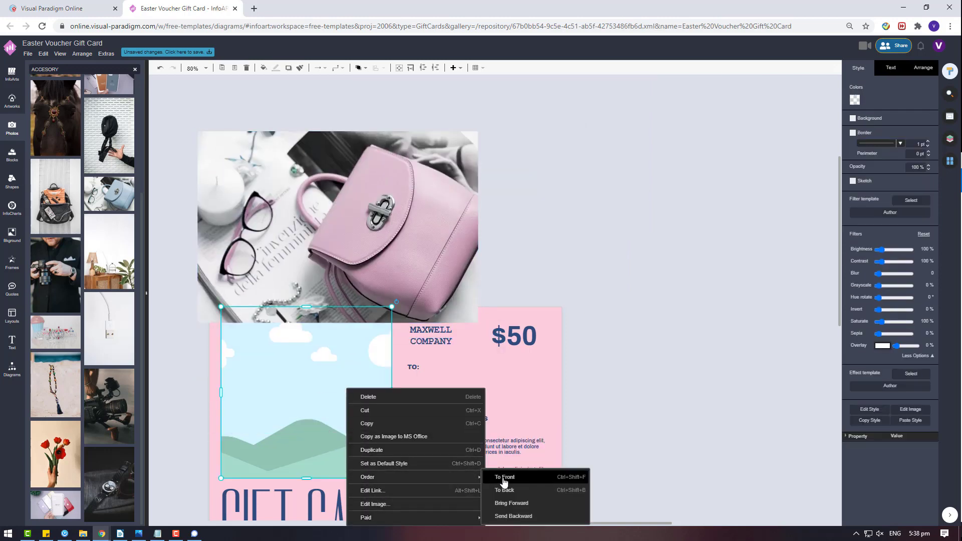
{"action": "left_click", "coordinate": [507, 477]}
- Resize and reposition the handbag photo to fit the card's landscape picture frame
{"action": "scroll", "coordinate": [379, 343], "scroll_direction": "down", "scroll_amount": 1}
{"action": "scroll", "coordinate": [378, 344], "scroll_direction": "down", "scroll_amount": 2}
{"action": "left_click_drag", "start_coordinate": [409, 127], "coordinate": [395, 303]}
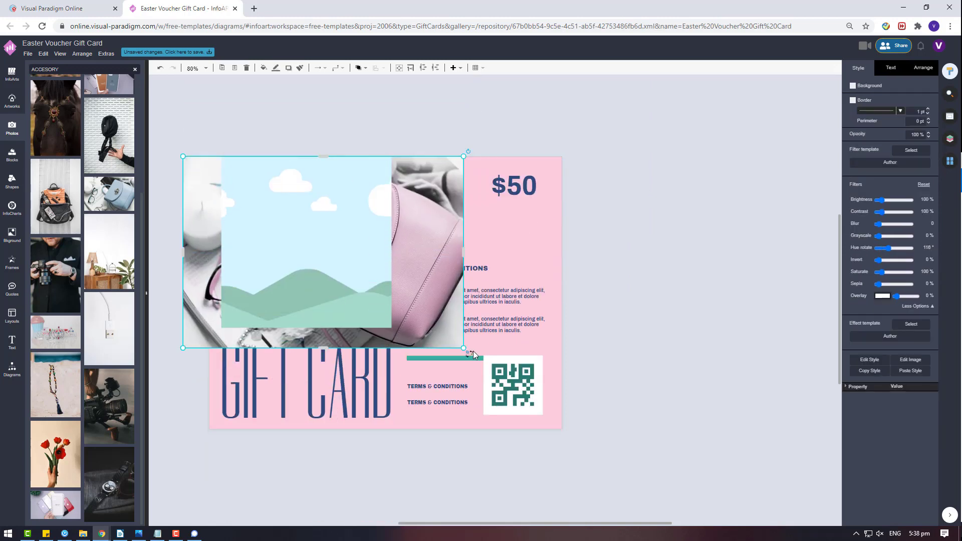
{"action": "left_click_drag", "start_coordinate": [465, 348], "coordinate": [439, 328]}
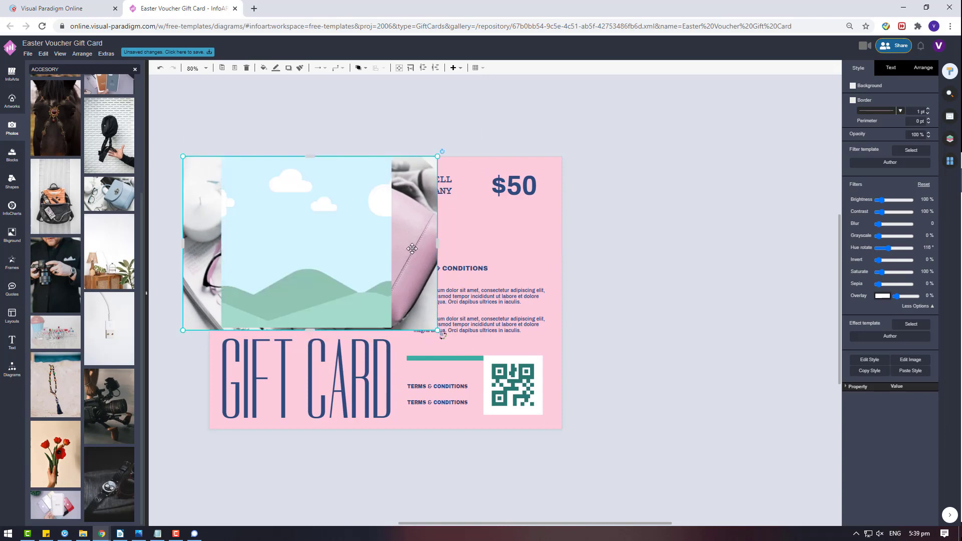
{"action": "left_click_drag", "start_coordinate": [415, 247], "coordinate": [417, 251]}
{"action": "left_click_drag", "start_coordinate": [434, 332], "coordinate": [431, 327]}
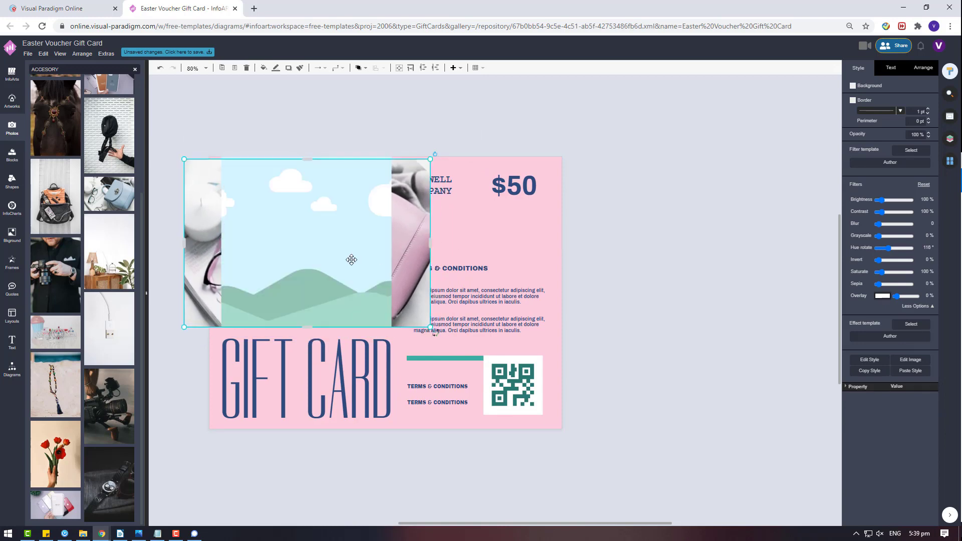
{"action": "left_click", "coordinate": [352, 258], "text": "shift"}
{"action": "left_click", "coordinate": [438, 220]}
{"action": "left_click", "coordinate": [423, 205]}
{"action": "left_click_drag", "start_coordinate": [430, 159], "coordinate": [435, 156]}
- Crop the handbag photo to the picture frame
{"action": "right_click", "coordinate": [316, 219]}
{"action": "left_click", "coordinate": [402, 241]}
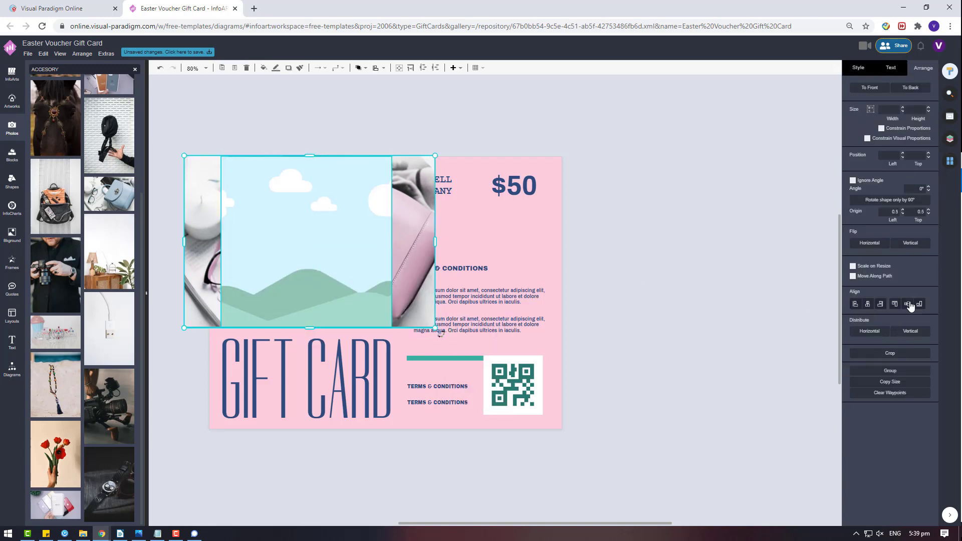
{"action": "right_click", "coordinate": [377, 255]}
{"action": "left_click", "coordinate": [447, 348]}
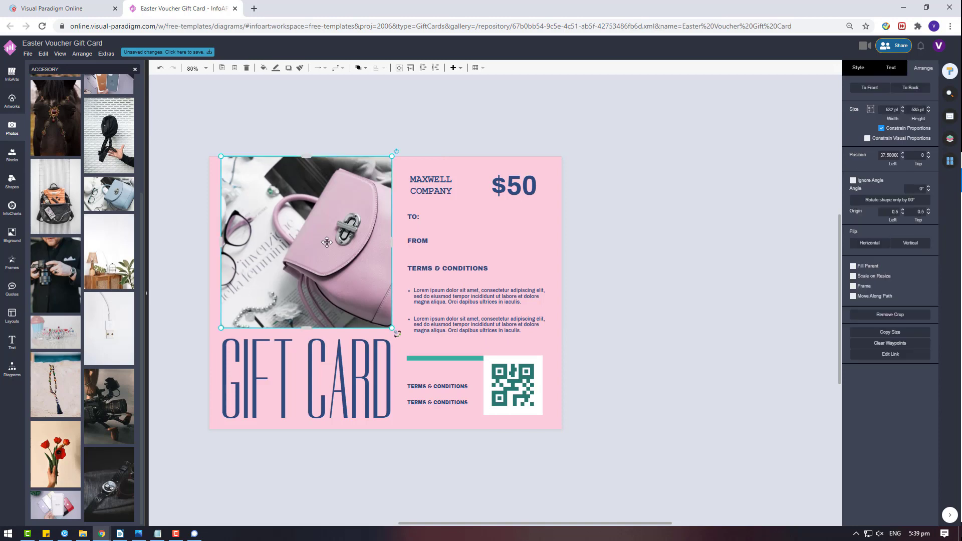
{"action": "left_click", "coordinate": [338, 360], "text": "shift"}
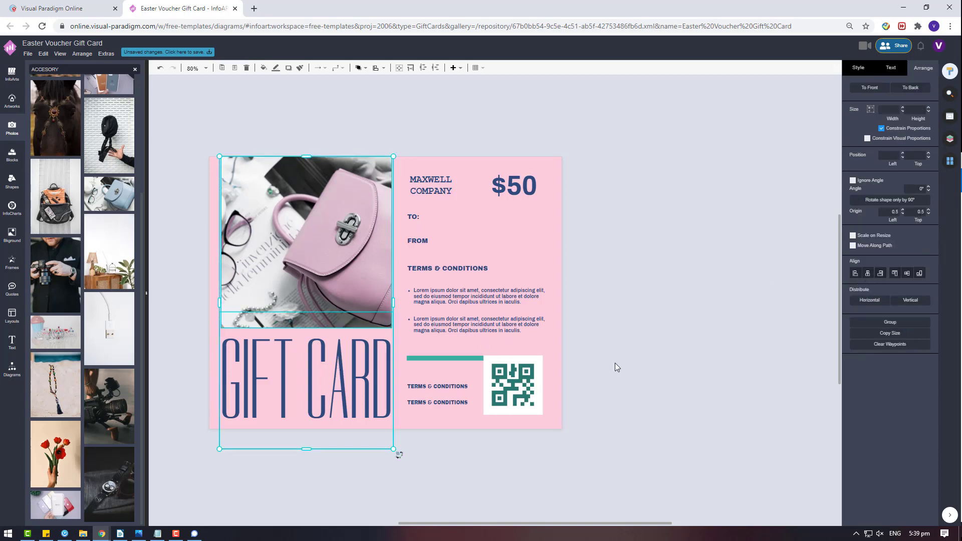
- Set the GIFT CARD title's font colour to teal
{"action": "left_click", "coordinate": [307, 381]}
{"action": "left_click", "coordinate": [890, 68]}
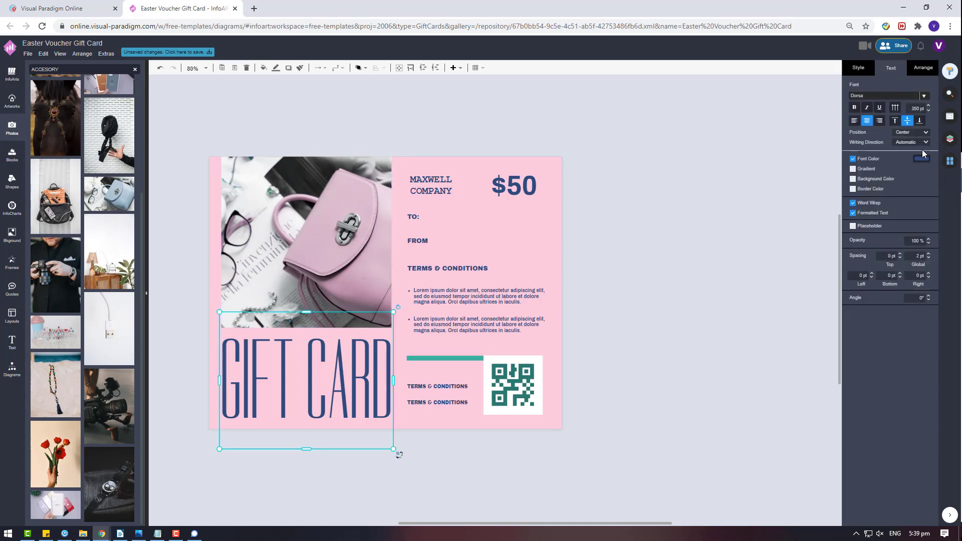
{"action": "left_click", "coordinate": [921, 159]}
{"action": "left_click", "coordinate": [863, 239]}
{"action": "left_click", "coordinate": [933, 339]}
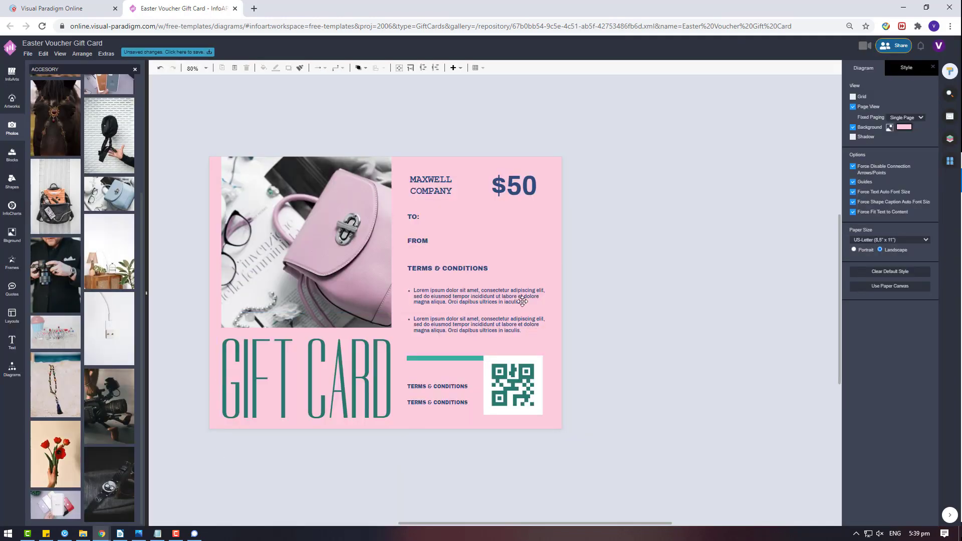
- Check the fill colour of the teal bar beside the title without changing it
{"action": "left_click", "coordinate": [456, 358]}
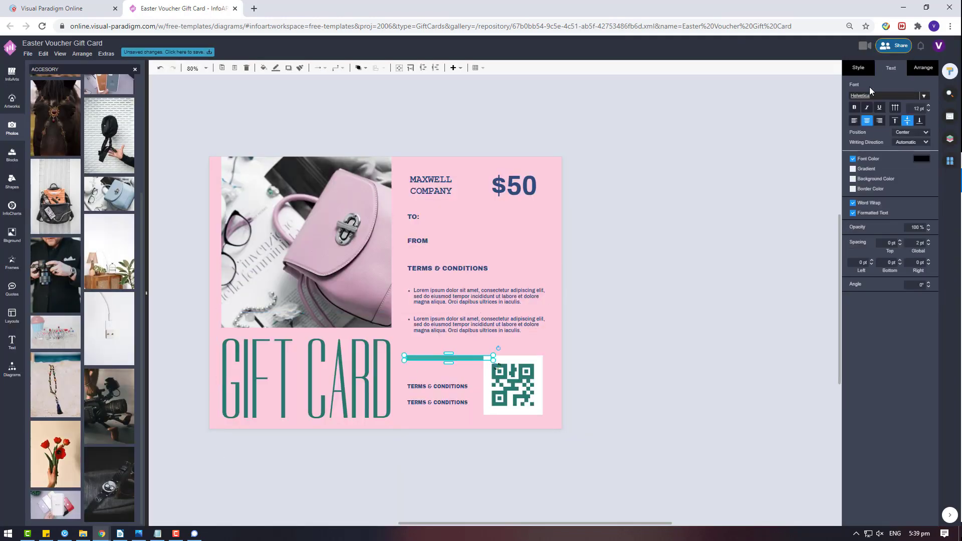
{"action": "left_click", "coordinate": [858, 68]}
{"action": "left_click", "coordinate": [921, 123]}
{"action": "left_click", "coordinate": [901, 303]}
- Recolour the GIFT CARD title to match the bar's lighter teal
{"action": "left_click", "coordinate": [305, 378]}
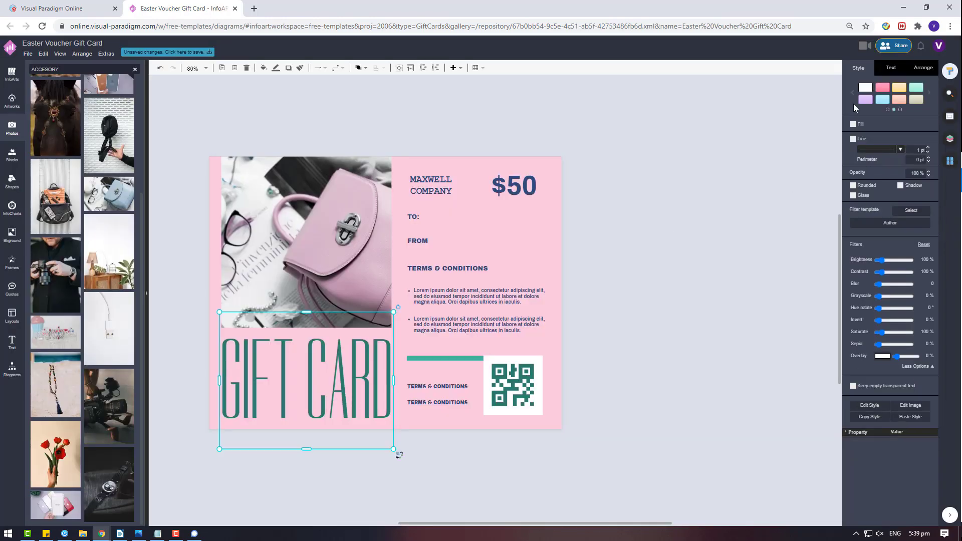
{"action": "left_click", "coordinate": [890, 67]}
{"action": "left_click", "coordinate": [921, 158]}
{"action": "left_click", "coordinate": [863, 238]}
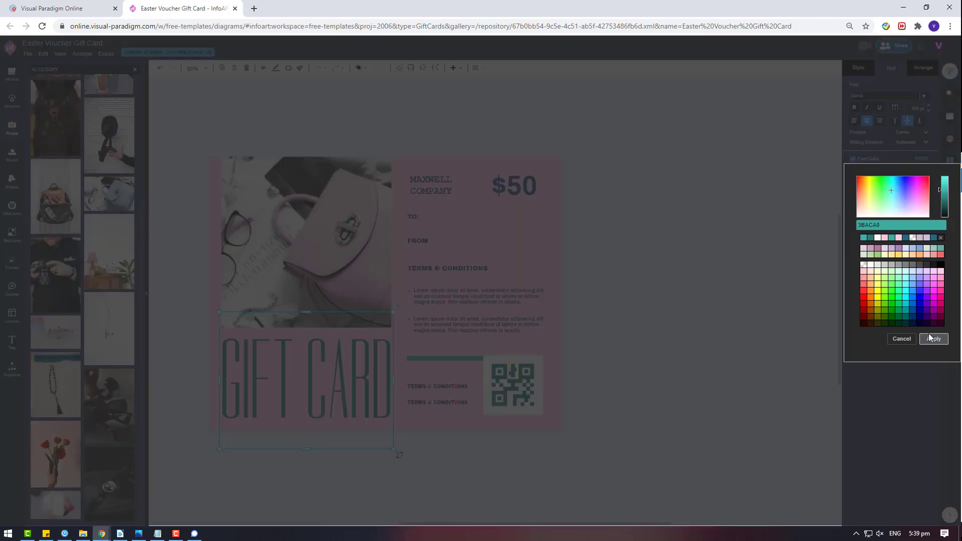
{"action": "left_click", "coordinate": [932, 339]}
{"action": "left_click", "coordinate": [596, 281]}
- Colour the terms lines, lorem ipsum, TO:, FROM, MAXWELL COMPANY and $50 text teal together
{"action": "left_click_drag", "start_coordinate": [496, 466], "coordinate": [394, 351]}
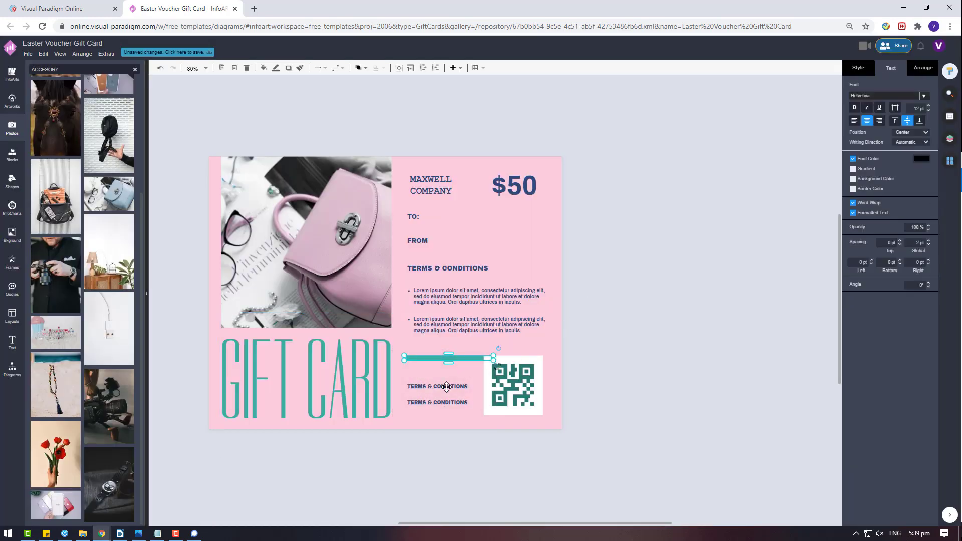
{"action": "left_click", "coordinate": [476, 307], "text": "shift"}
{"action": "left_click", "coordinate": [469, 269], "text": "shift"}
{"action": "left_click", "coordinate": [417, 240], "text": "shift"}
{"action": "left_click", "coordinate": [413, 217], "text": "shift"}
{"action": "left_click", "coordinate": [446, 178], "text": "shift"}
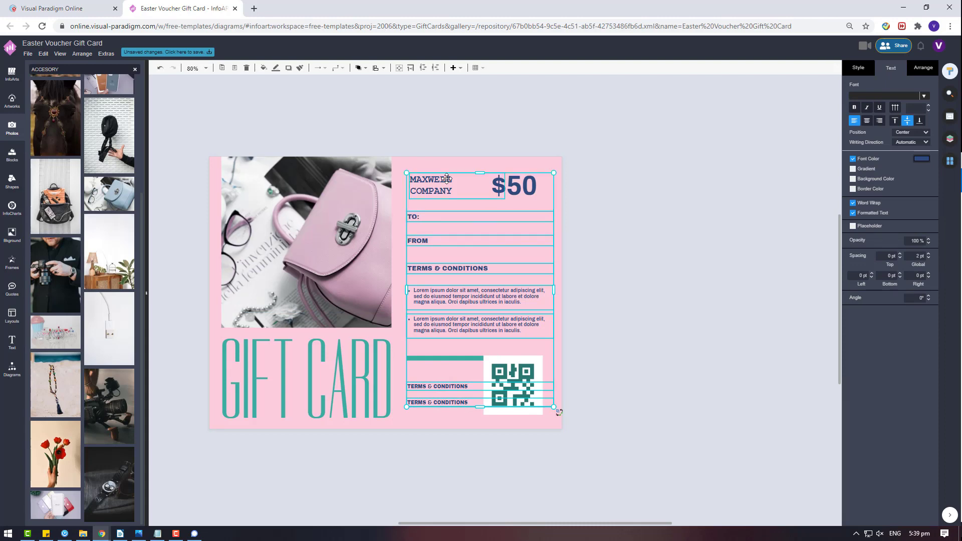
{"action": "left_click", "coordinate": [516, 185], "text": "shift"}
{"action": "left_click", "coordinate": [920, 158]}
{"action": "left_click", "coordinate": [863, 239]}
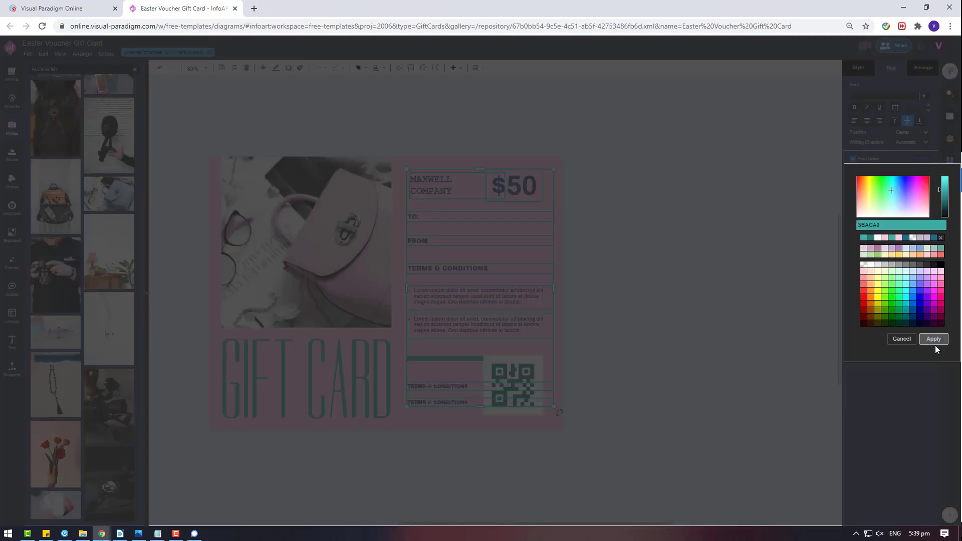
{"action": "left_click", "coordinate": [932, 339]}
{"action": "left_click", "coordinate": [764, 351]}
{"action": "left_click", "coordinate": [521, 186]}
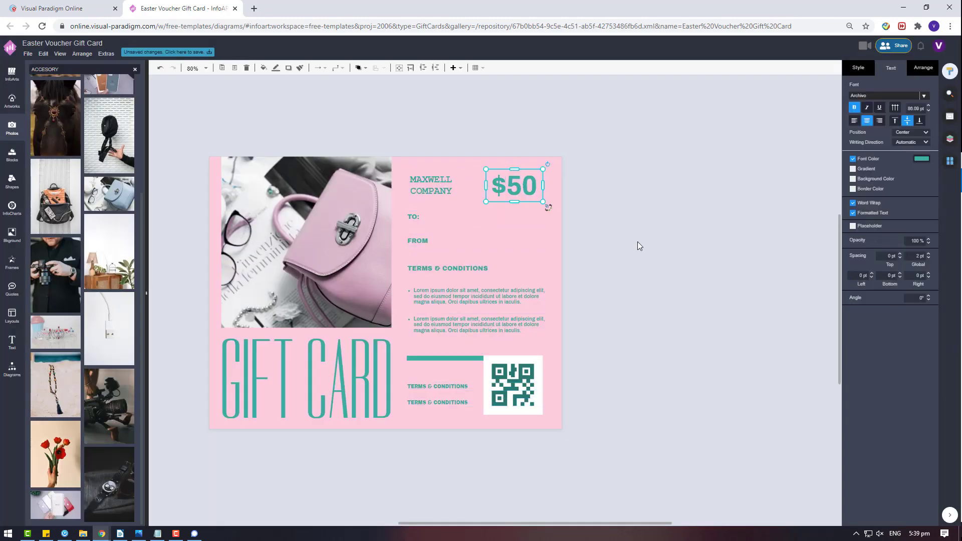
{"action": "left_click", "coordinate": [504, 391]}
- Set both small TERMS & CONDITIONS lines to 220 pt wide, after trying 300 and 250
{"action": "left_click", "coordinate": [516, 382]}
{"action": "left_click", "coordinate": [462, 387]}
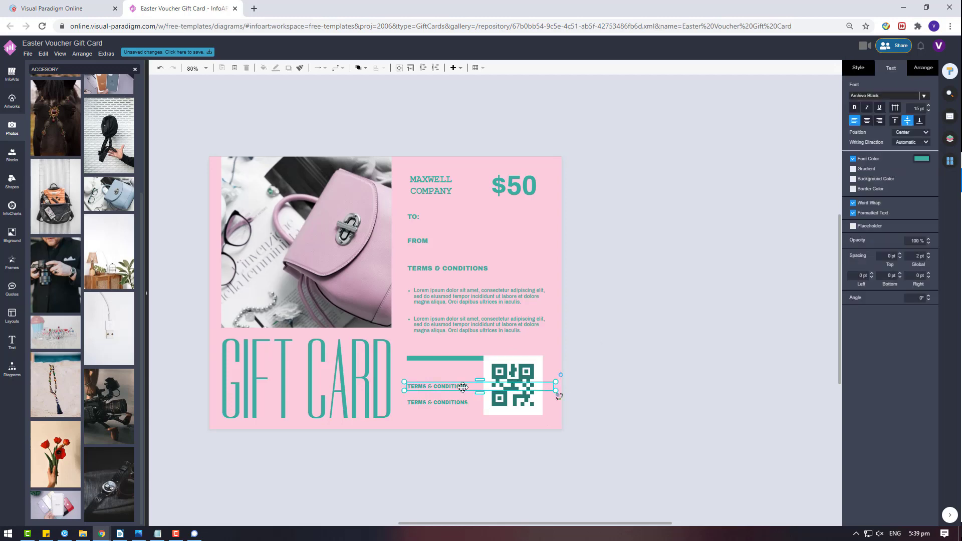
{"action": "left_click", "coordinate": [447, 403], "text": "shift"}
{"action": "left_click", "coordinate": [923, 70]}
{"action": "double_click", "coordinate": [884, 109]}
{"action": "type", "text": "30pt"}
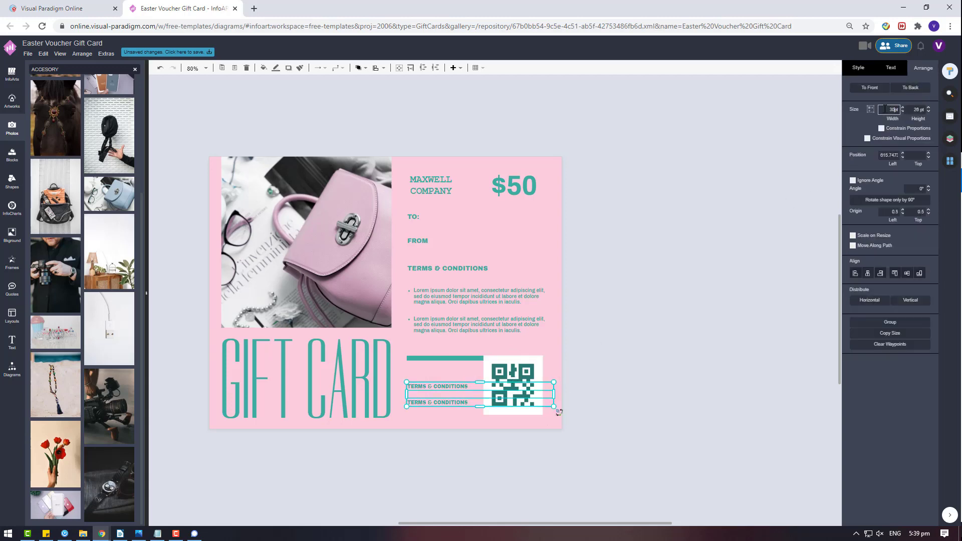
{"action": "type", "text": "0"}
{"action": "key", "text": "Return"}
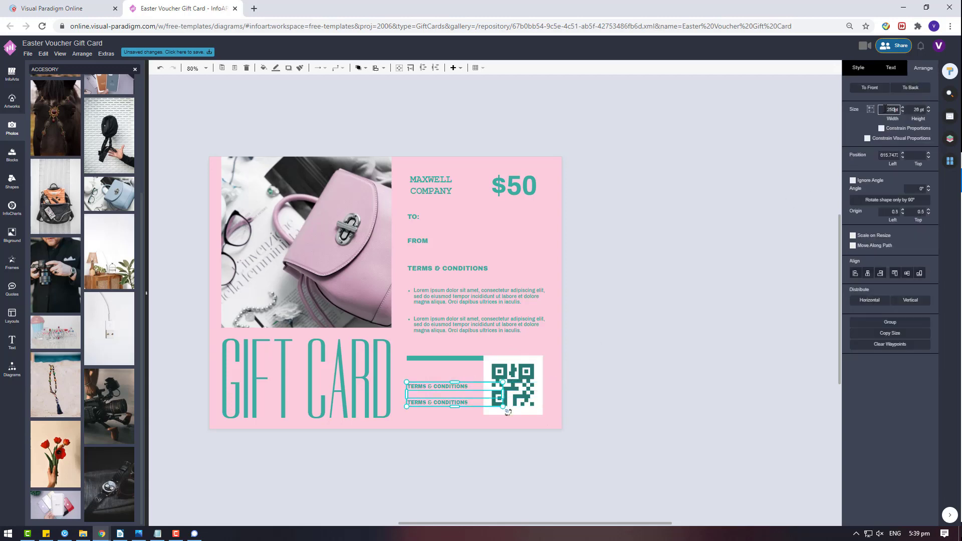
{"action": "key", "text": "Return"}
{"action": "type", "text": "220"}
{"action": "key", "text": "Return"}
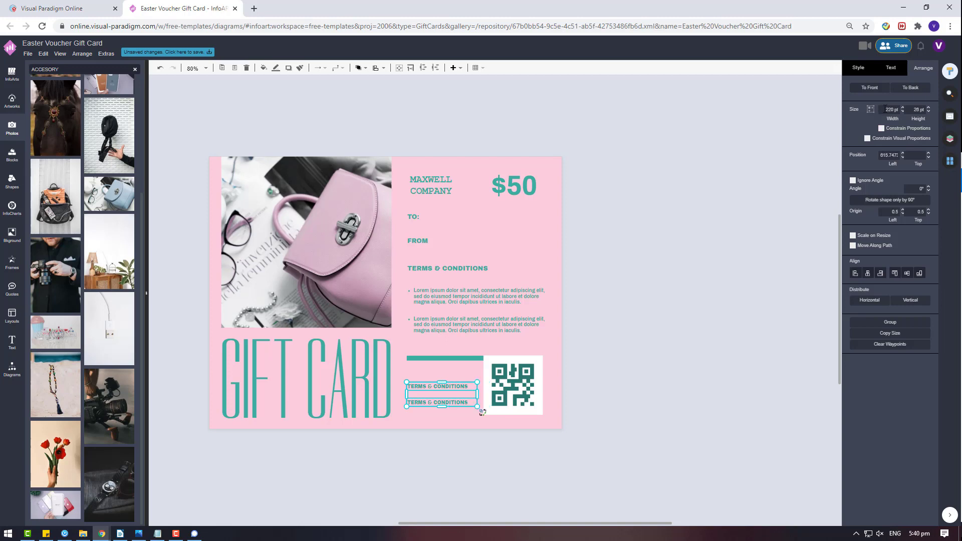
{"action": "left_click", "coordinate": [756, 337]}
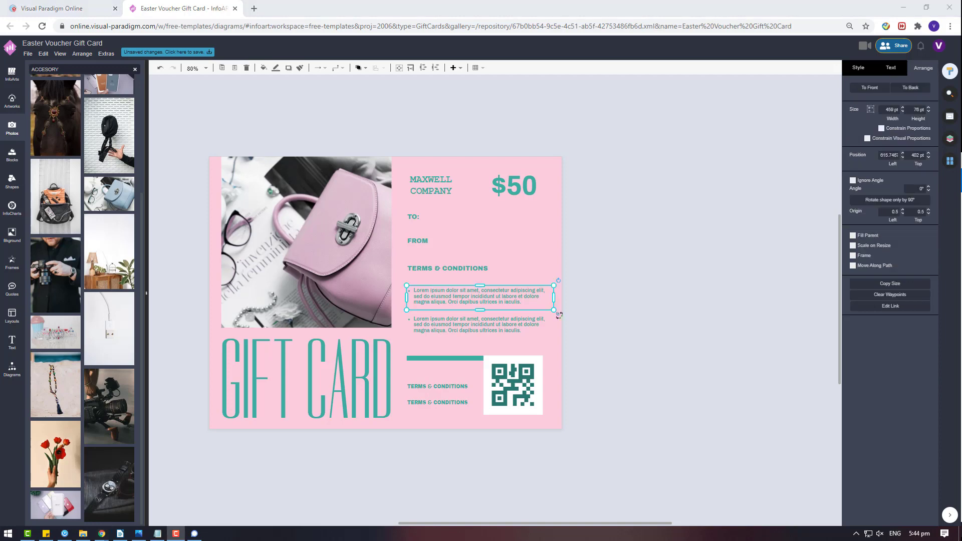
- Recolour the QR code to the lighter teal 3BACA0
{"action": "left_click", "coordinate": [516, 376]}
{"action": "right_click", "coordinate": [516, 375]}
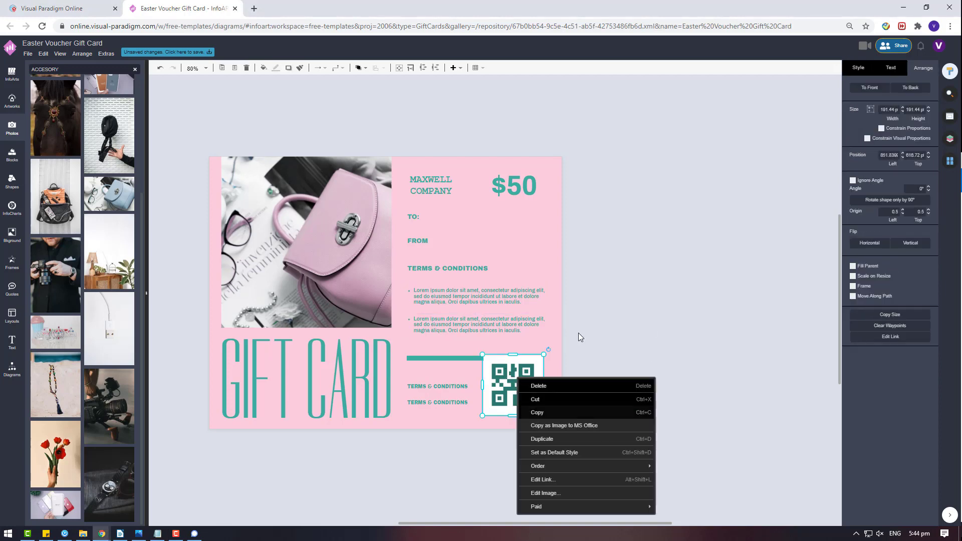
{"action": "key", "text": "Escape"}
{"action": "left_click", "coordinate": [858, 68]}
{"action": "left_click", "coordinate": [855, 99]}
{"action": "left_click", "coordinate": [860, 185]}
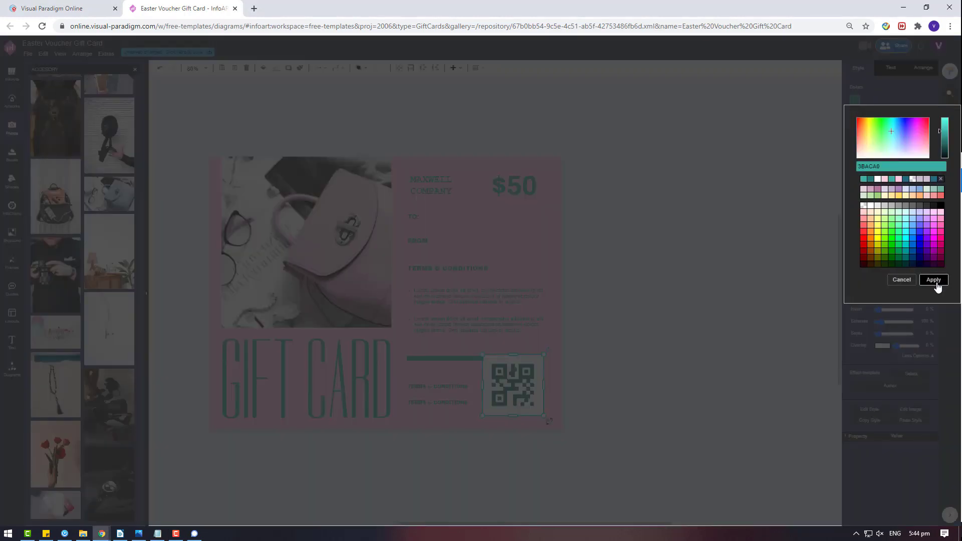
{"action": "left_click", "coordinate": [933, 279]}
{"action": "left_click", "coordinate": [597, 361]}
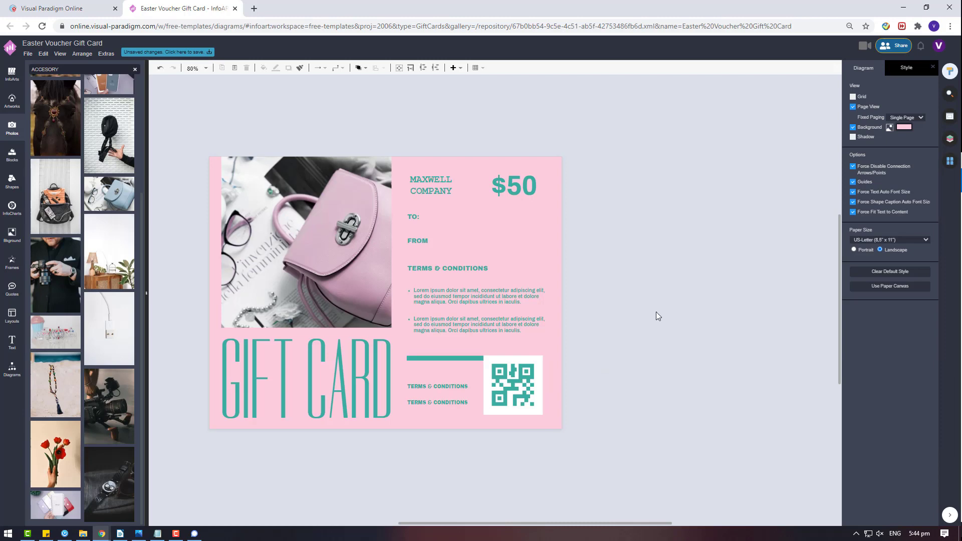
- Select the lorem ipsum paragraph, FROM box and QR code in turn, then open basic shapes
{"action": "left_click", "coordinate": [521, 296]}
{"action": "left_click", "coordinate": [417, 242]}
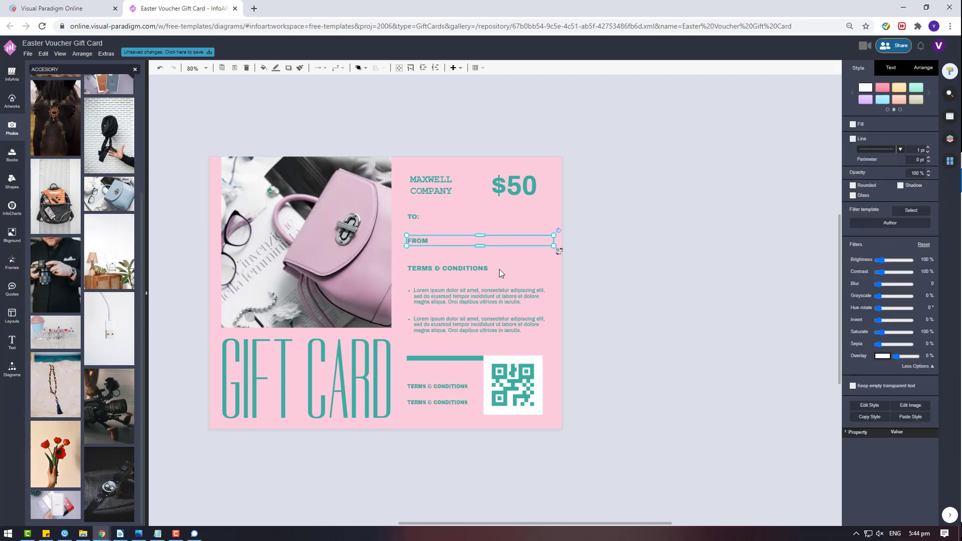
{"action": "left_click", "coordinate": [502, 359]}
{"action": "left_click", "coordinate": [12, 370]}
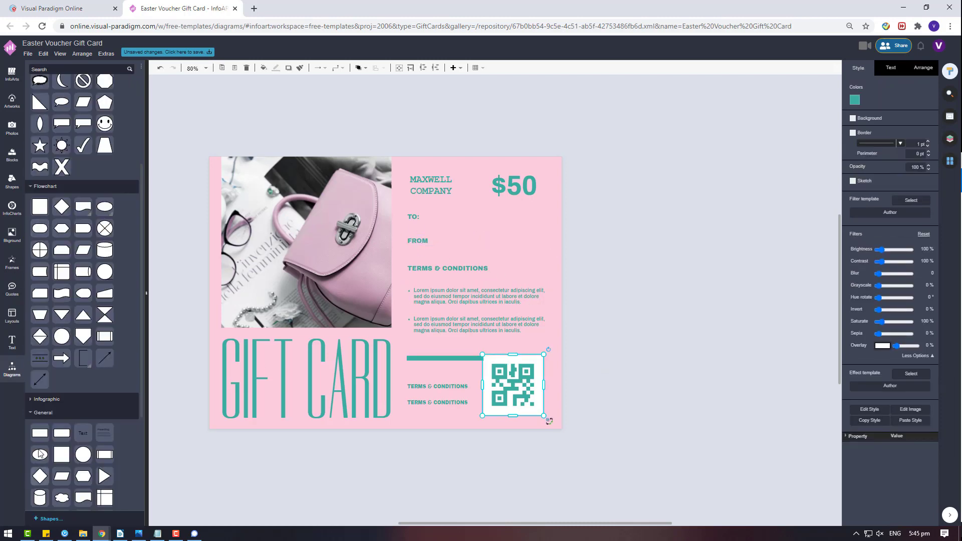
- Add a white rectangle at 20% opacity and move it beside TO: on the card
{"action": "left_click_drag", "start_coordinate": [40, 432], "coordinate": [598, 182]}
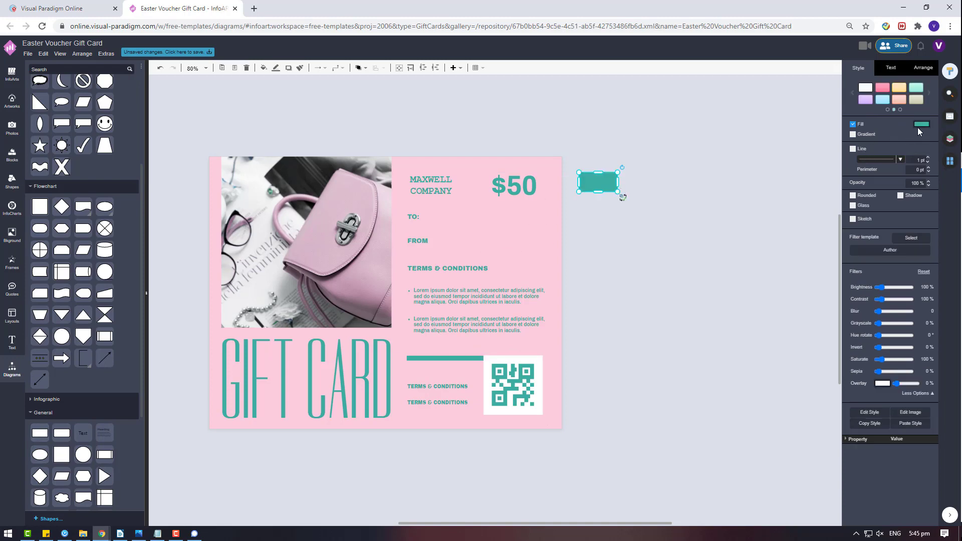
{"action": "left_click", "coordinate": [919, 125]}
{"action": "left_click", "coordinate": [877, 203]}
{"action": "left_click", "coordinate": [932, 303]}
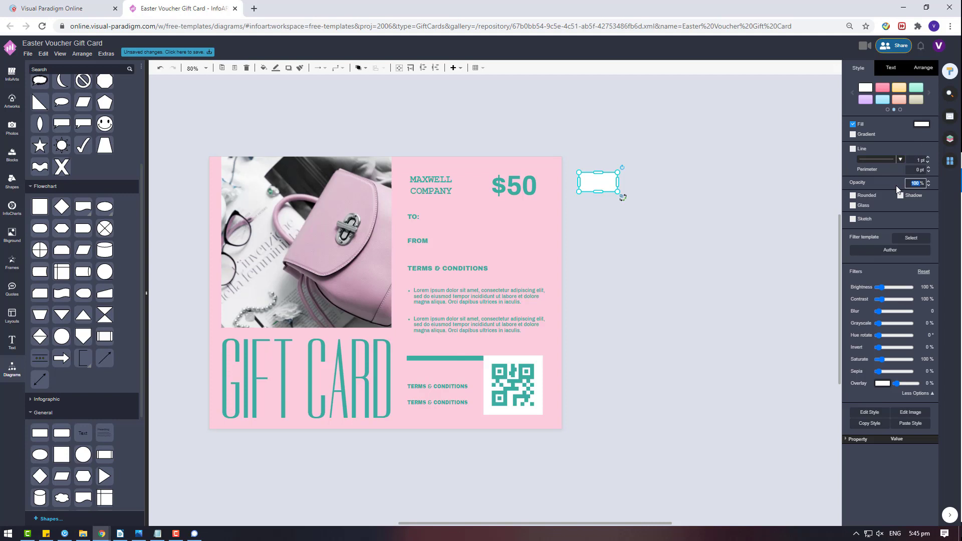
{"action": "type", "text": "20"}
{"action": "key", "text": "Return"}
{"action": "left_click_drag", "start_coordinate": [596, 182], "coordinate": [456, 220]}
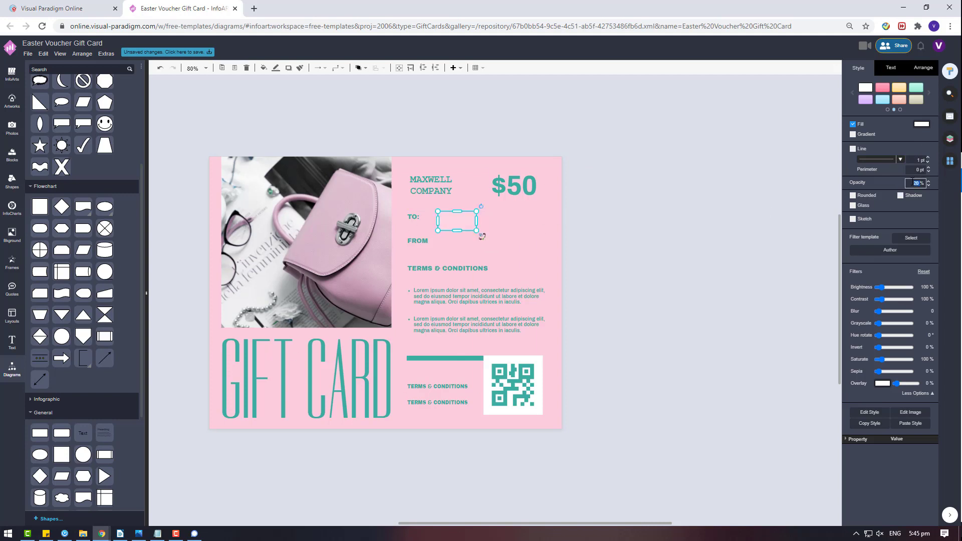
- Raise the white box to 50% opacity and bring the TO/FROM labels in front of it
{"action": "type", "text": "50"}
{"action": "key", "text": "Return"}
{"action": "scroll", "coordinate": [504, 231], "scroll_direction": "up", "scroll_amount": 3}
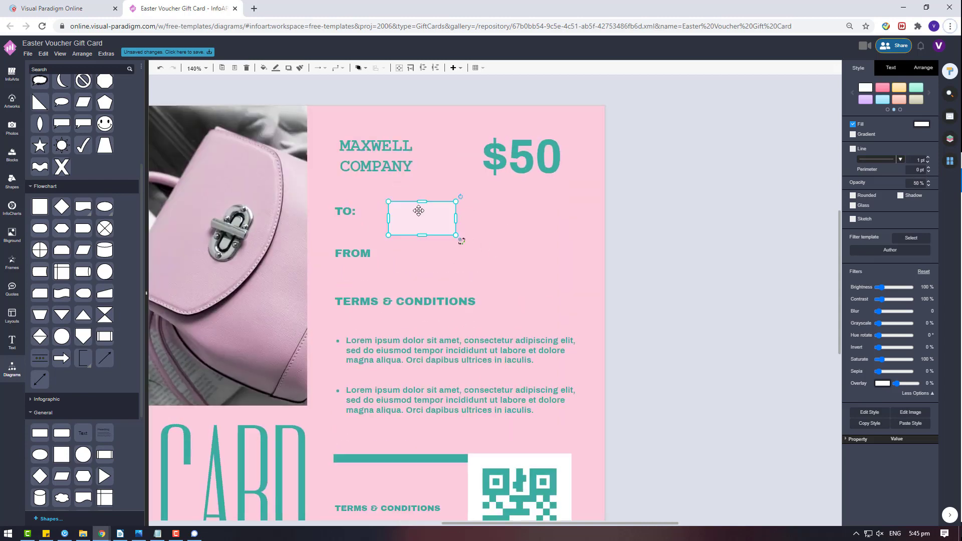
{"action": "left_click", "coordinate": [343, 220]}
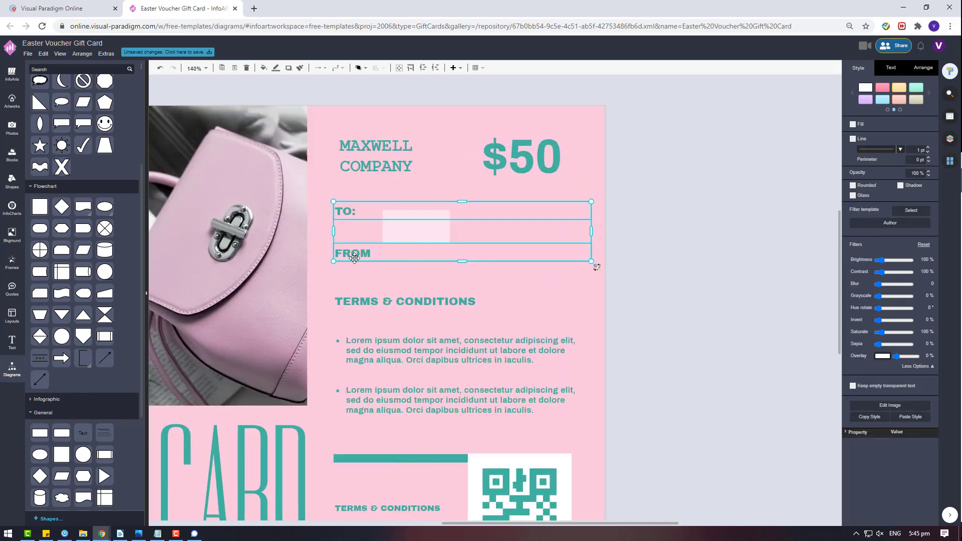
{"action": "right_click", "coordinate": [357, 250]}
{"action": "mouse_move", "coordinate": [456, 337]}
{"action": "left_click", "coordinate": [501, 331]}
- Widen and heighten the white box around TO:, then copy and paste a duplicate
{"action": "left_click", "coordinate": [423, 226]}
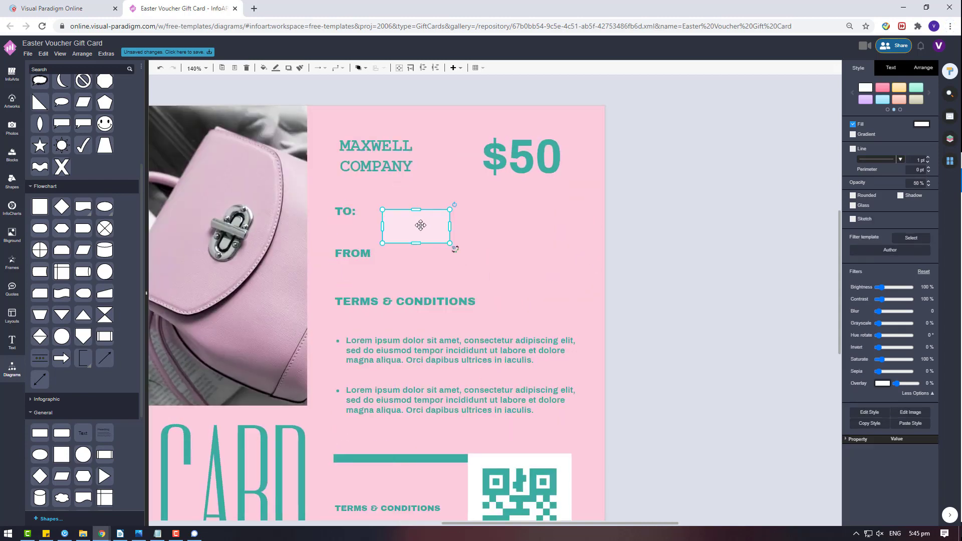
{"action": "left_click_drag", "start_coordinate": [423, 226], "coordinate": [559, 221]}
{"action": "left_click_drag", "start_coordinate": [445, 235], "coordinate": [371, 271]}
{"action": "key", "text": "ctrl+c"}
{"action": "key", "text": "ctrl+v"}
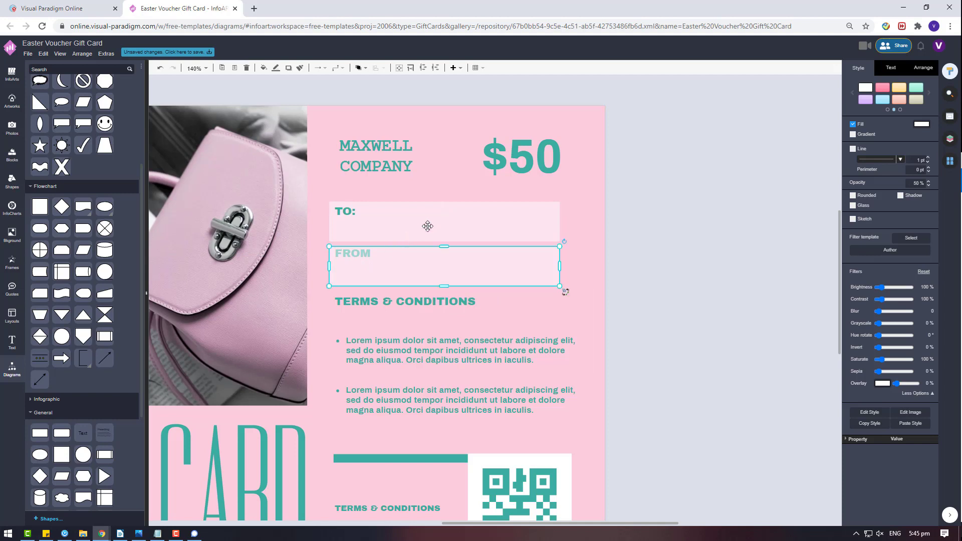
- Place the copied box by FROM and bring the FROM label in front of it
{"action": "left_click", "coordinate": [425, 226], "text": "shift"}
{"action": "left_click_drag", "start_coordinate": [436, 268], "coordinate": [514, 271]}
{"action": "left_click", "coordinate": [365, 254]}
{"action": "right_click", "coordinate": [364, 254]}
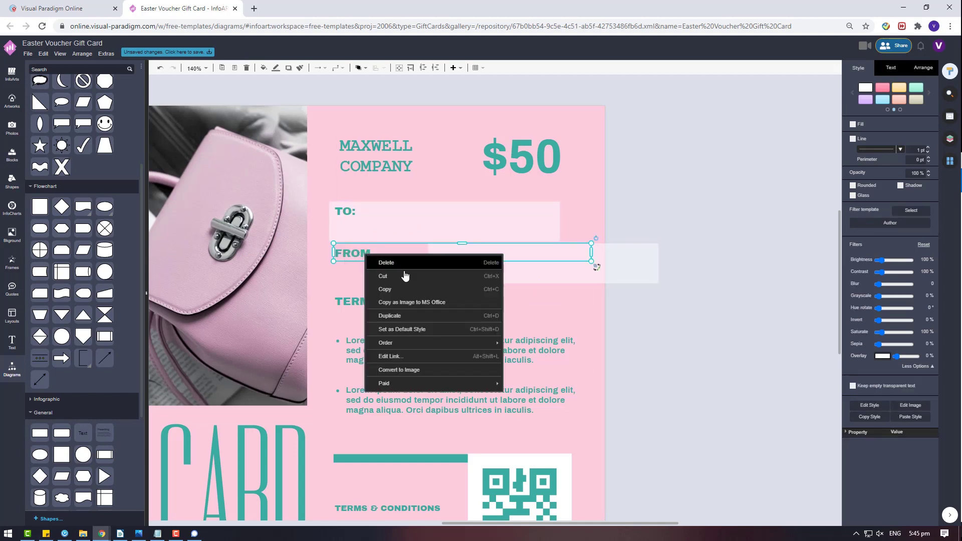
{"action": "mouse_move", "coordinate": [408, 343]}
{"action": "left_click", "coordinate": [523, 344]}
- Set both the TO and FROM labels to 300 pt width
{"action": "left_click", "coordinate": [353, 212], "text": "shift"}
{"action": "left_click", "coordinate": [919, 72]}
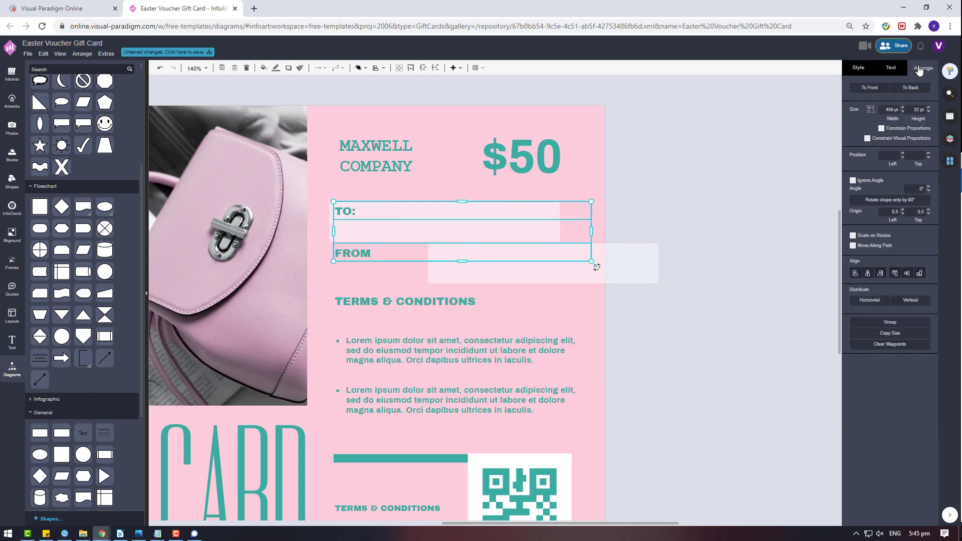
{"action": "left_click", "coordinate": [887, 109]}
{"action": "type", "text": "300"}
{"action": "key", "text": "Return"}
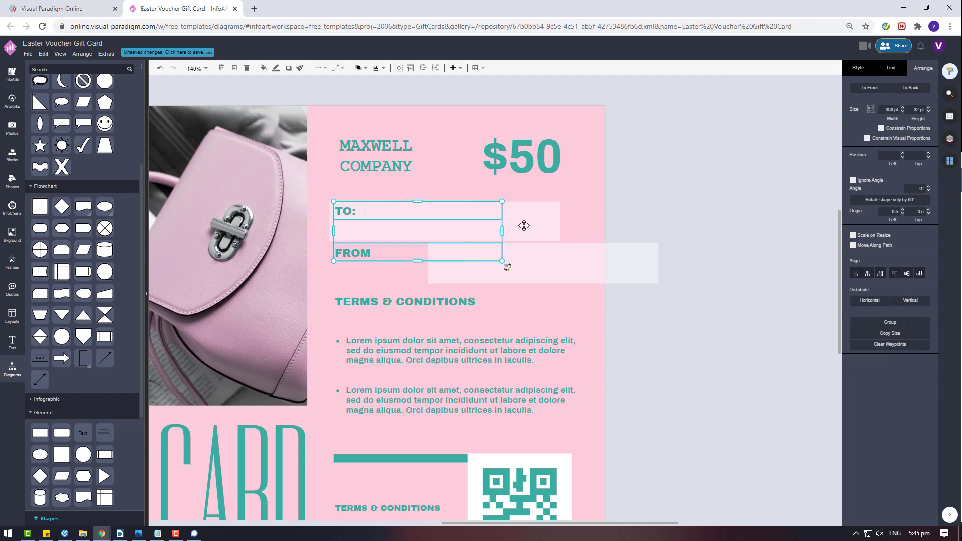
- Left-align the TO and FROM boxes and move the FROM box beside TO
{"action": "left_click", "coordinate": [542, 236]}
{"action": "left_click", "coordinate": [550, 263], "text": "shift"}
{"action": "left_click", "coordinate": [856, 273]}
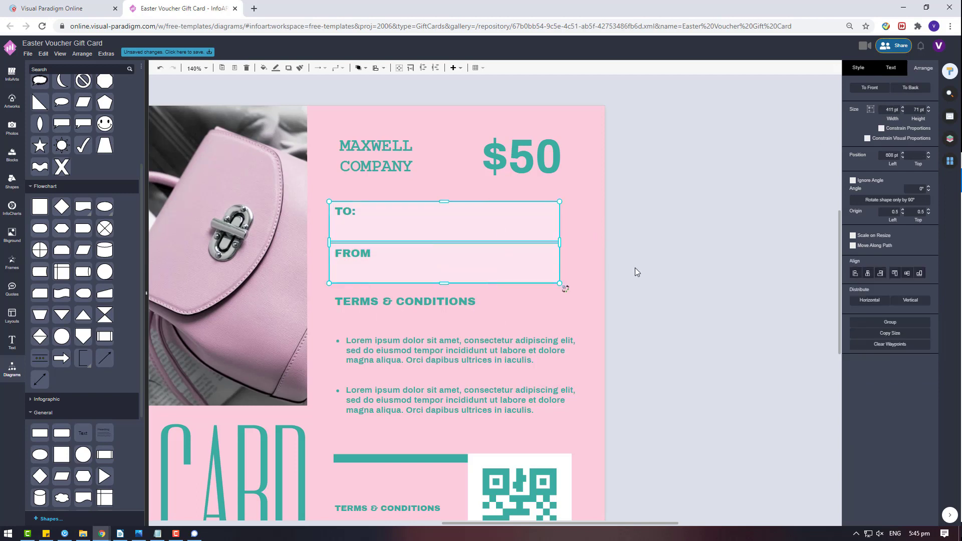
{"action": "left_click", "coordinate": [635, 271]}
{"action": "left_click", "coordinate": [441, 267]}
{"action": "left_click_drag", "start_coordinate": [355, 253], "coordinate": [616, 225]}
- Move the FROM group back below TO: and shift both panels up and right
{"action": "left_click", "coordinate": [616, 225]}
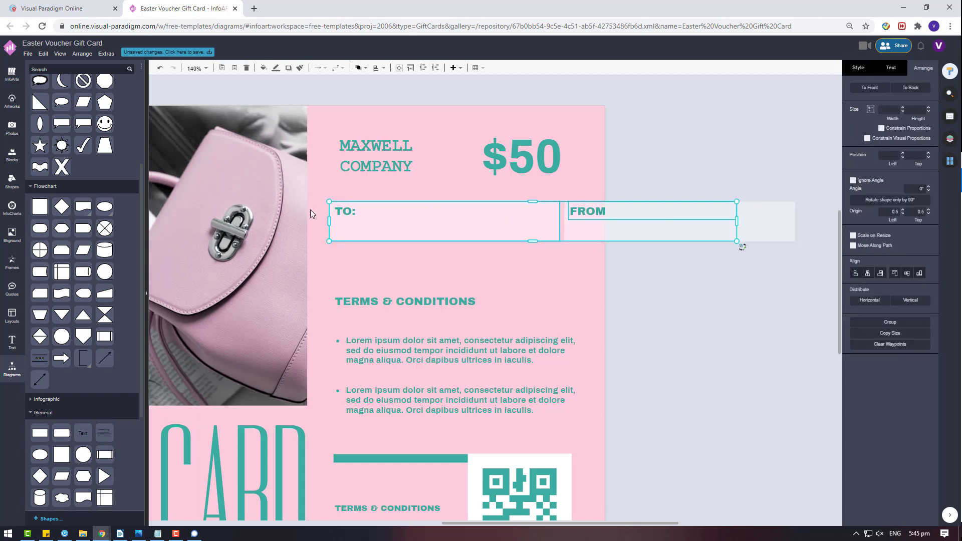
{"action": "left_click", "coordinate": [535, 231], "text": "shift"}
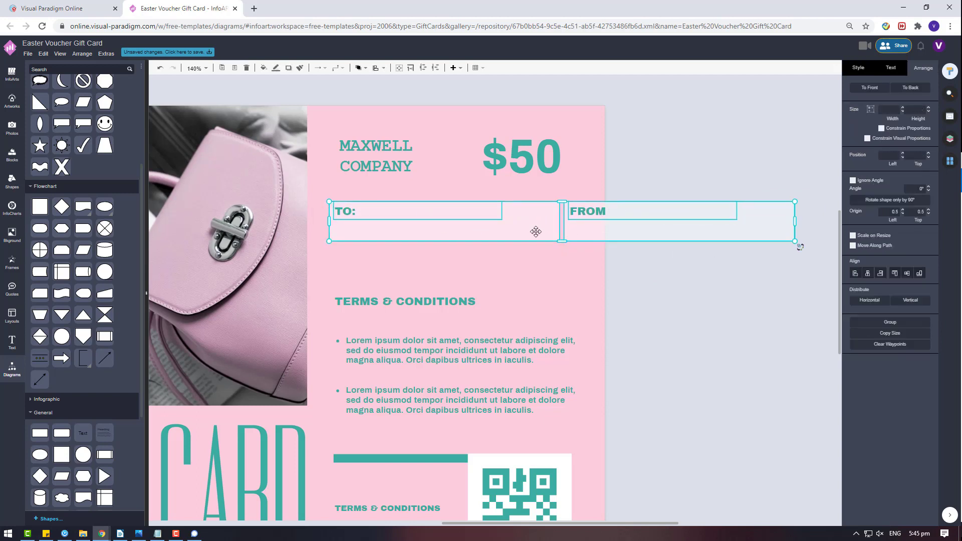
{"action": "left_click", "coordinate": [627, 275]}
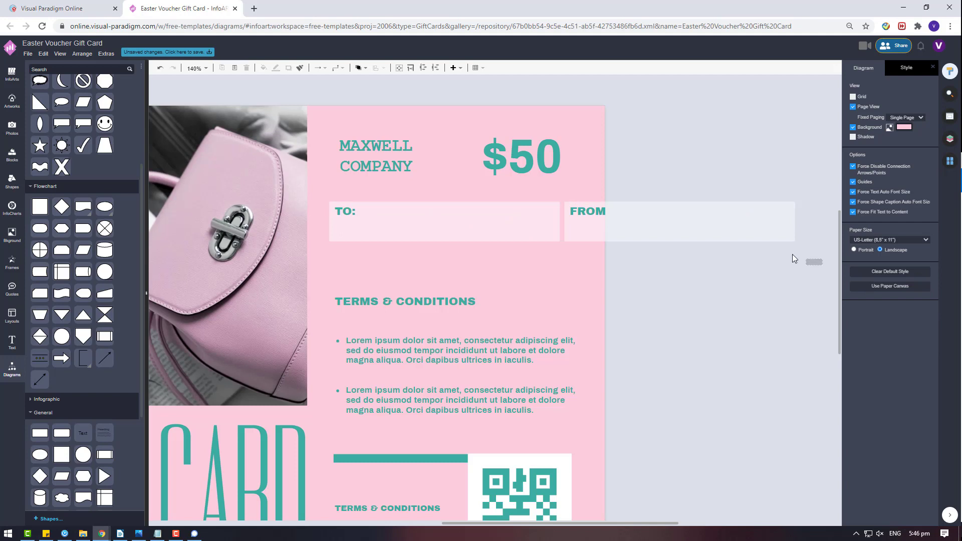
{"action": "left_click_drag", "start_coordinate": [815, 262], "coordinate": [562, 190]}
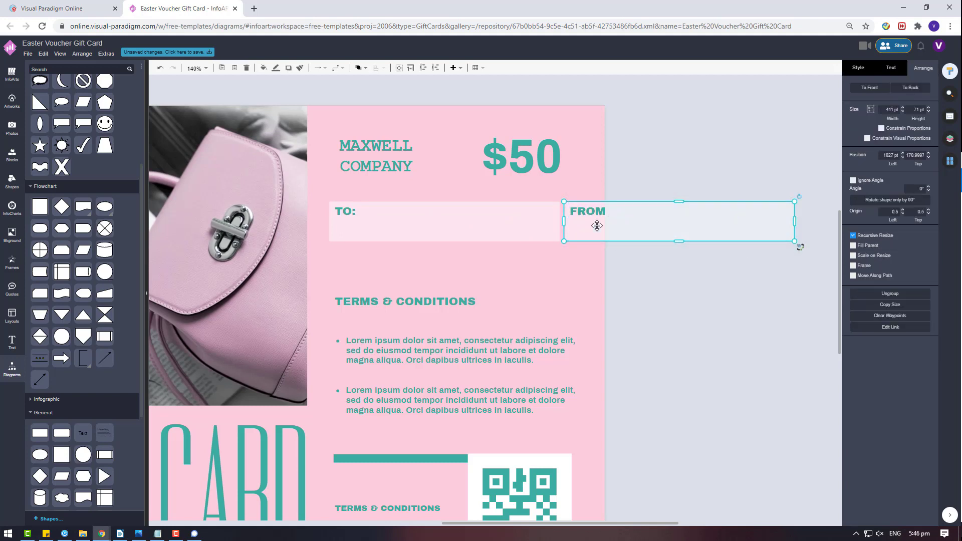
{"action": "left_click_drag", "start_coordinate": [597, 223], "coordinate": [377, 263]}
{"action": "left_click_drag", "start_coordinate": [671, 256], "coordinate": [302, 190]}
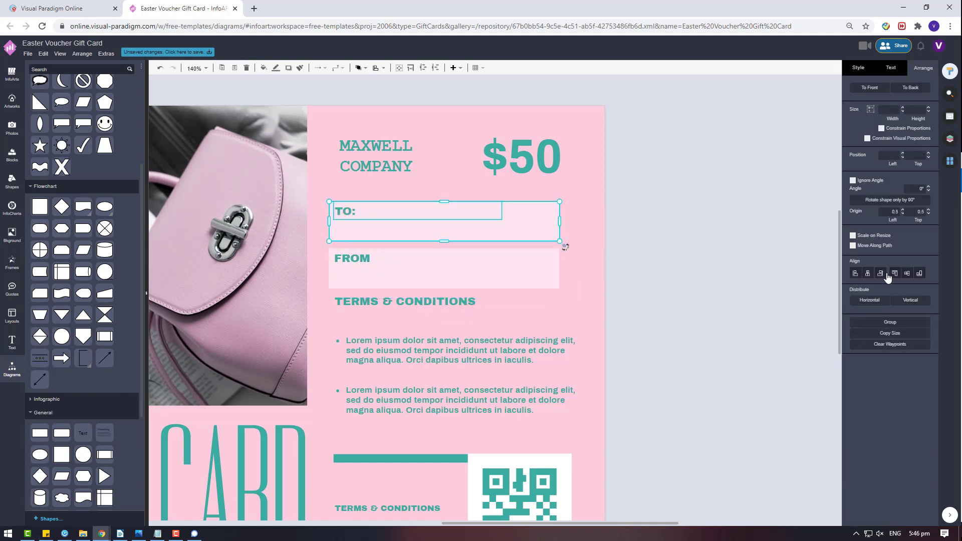
{"action": "left_click_drag", "start_coordinate": [451, 245], "coordinate": [464, 221]}
{"action": "left_click", "coordinate": [363, 146]}
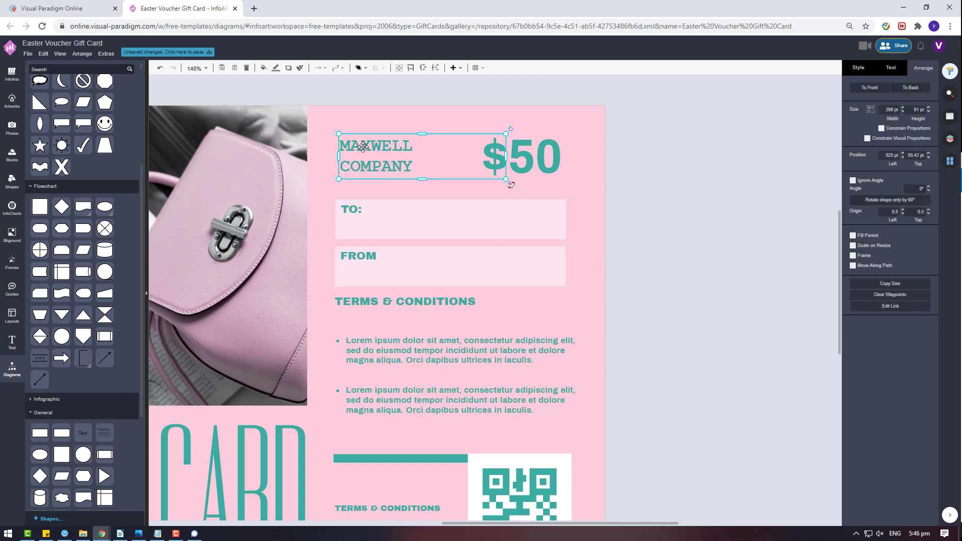
- Nudge MAXWELL COMPANY left and bring a white box up beside the card
{"action": "left_click_drag", "start_coordinate": [363, 146], "coordinate": [360, 146]}
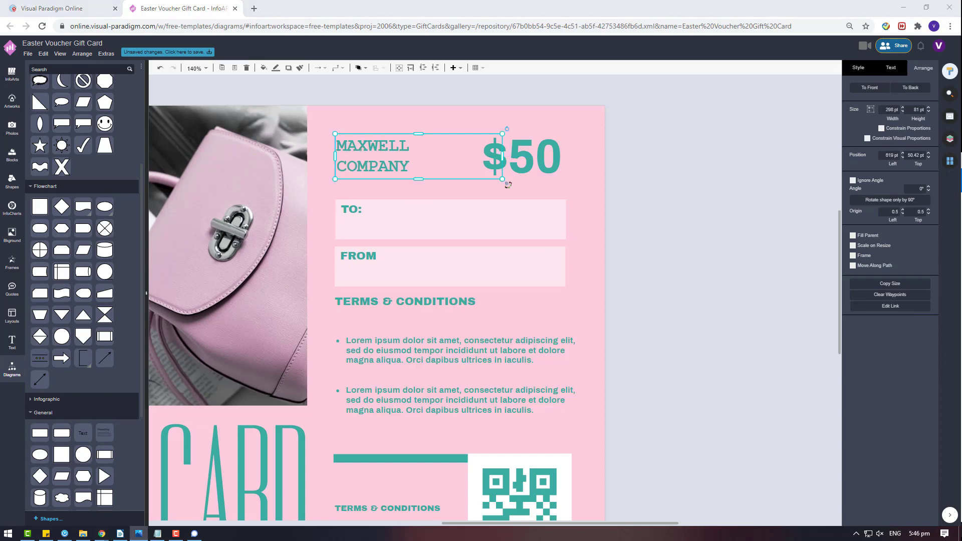
{"action": "left_click", "coordinate": [483, 221]}
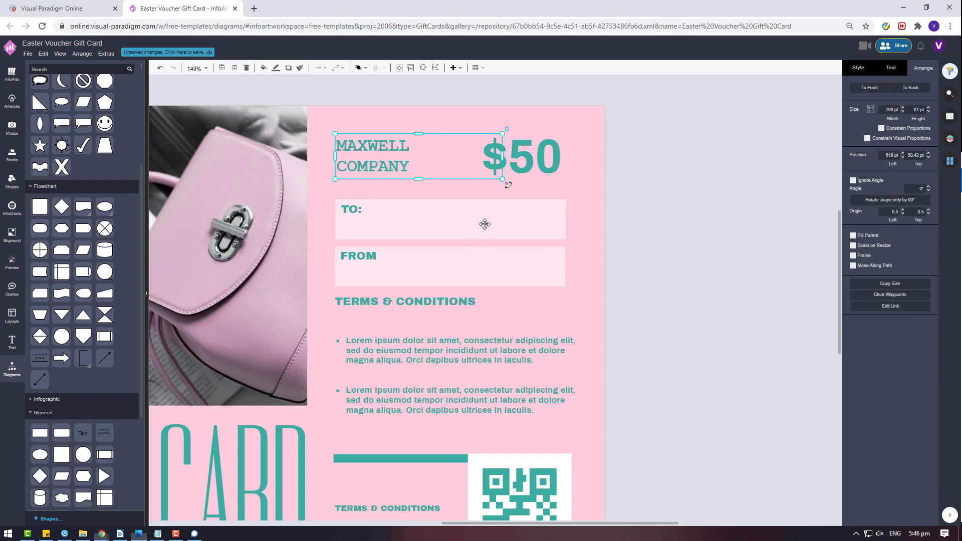
{"action": "scroll", "coordinate": [483, 221], "scroll_direction": "down", "scroll_amount": 3}
{"action": "left_click", "coordinate": [565, 312]}
{"action": "scroll", "coordinate": [501, 215], "scroll_direction": "up", "scroll_amount": 2}
{"action": "left_click_drag", "start_coordinate": [515, 180], "coordinate": [912, 157]}
{"action": "left_click", "coordinate": [857, 73]}
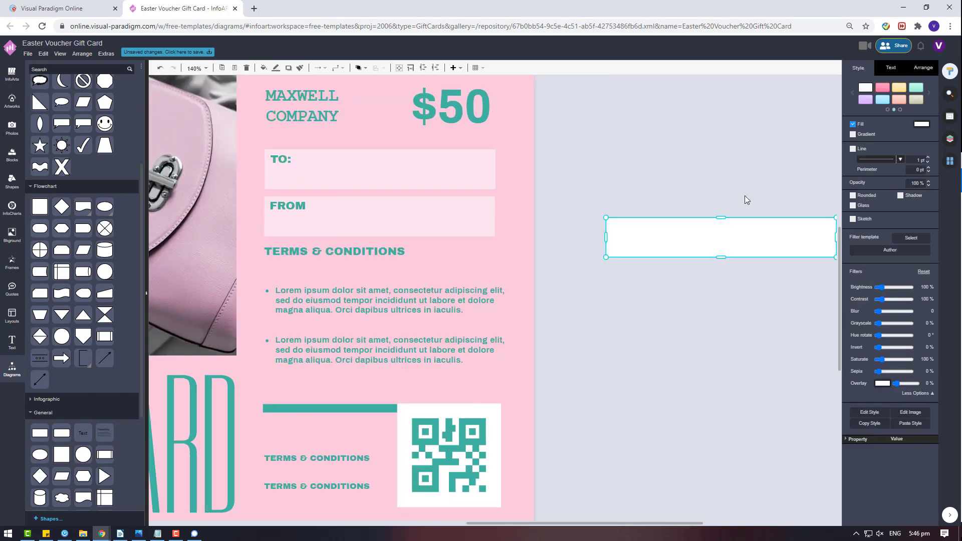
{"action": "scroll", "coordinate": [671, 431], "scroll_direction": "up", "scroll_amount": 4}
{"action": "left_click_drag", "start_coordinate": [672, 431], "coordinate": [560, 169]}
- Resize the white box to 100 pt
{"action": "left_click", "coordinate": [923, 68]}
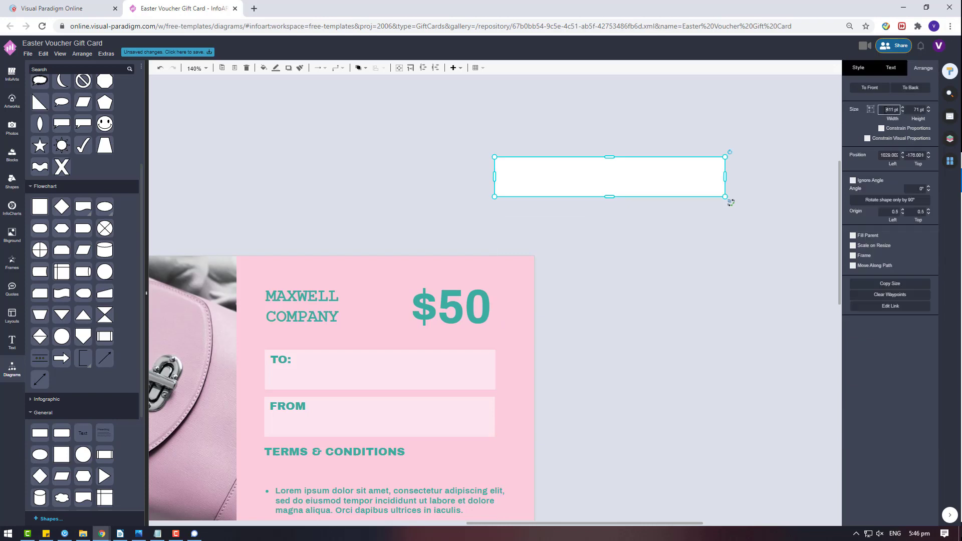
{"action": "double_click", "coordinate": [889, 109]}
{"action": "type", "text": "2000"}
{"action": "key", "text": "Return"}
{"action": "type", "text": "1000"}
{"action": "key", "text": "Return"}
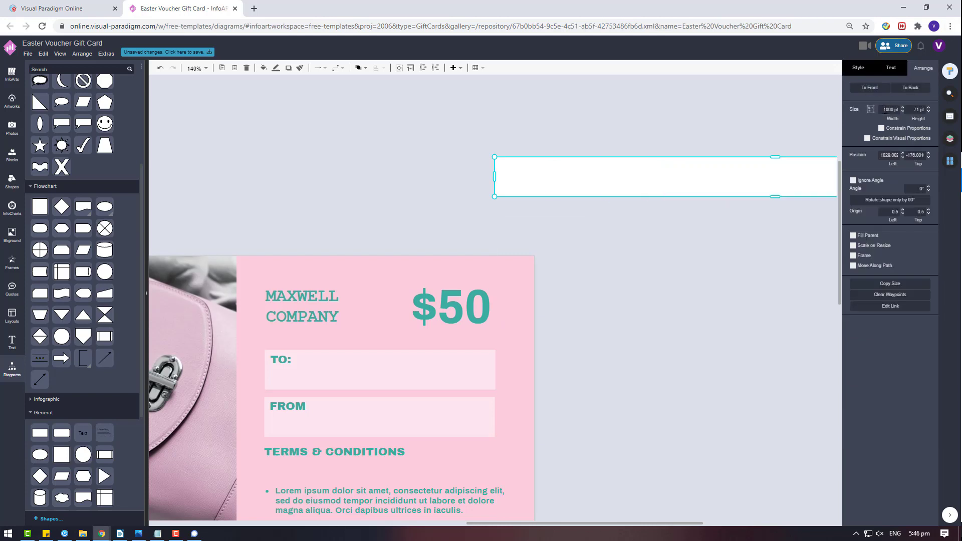
{"action": "key", "text": "Return"}
- Place the white box where MAXWELL COMPANY was and retype the name as MAXI
{"action": "left_click", "coordinate": [288, 286]}
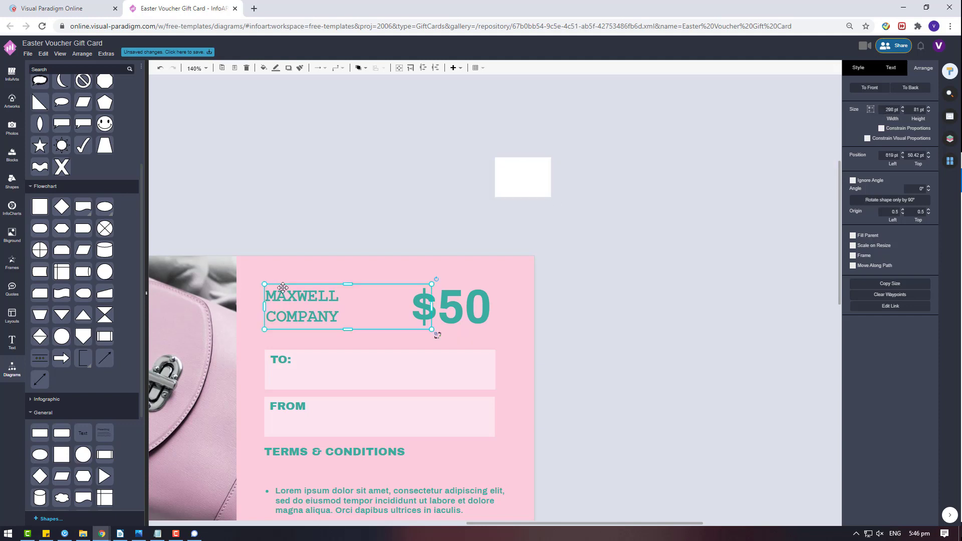
{"action": "left_click_drag", "start_coordinate": [300, 303], "coordinate": [334, 144]}
{"action": "left_click_drag", "start_coordinate": [518, 182], "coordinate": [310, 313]}
{"action": "left_click", "coordinate": [352, 142]}
{"action": "double_click", "coordinate": [352, 143]}
{"action": "type", "text": "MAXI"}
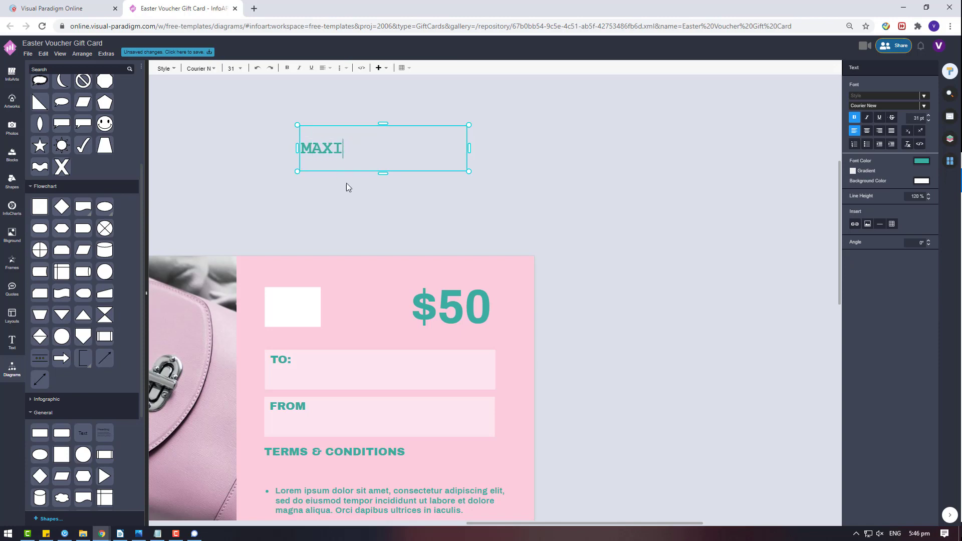
- Fill the logo box teal
{"action": "left_click", "coordinate": [285, 303]}
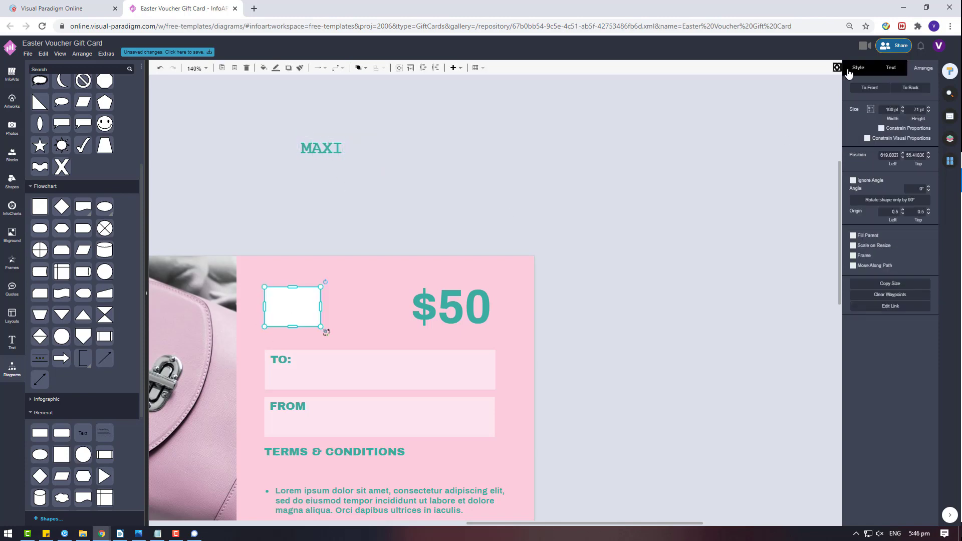
{"action": "left_click", "coordinate": [920, 124]}
{"action": "left_click", "coordinate": [878, 221]}
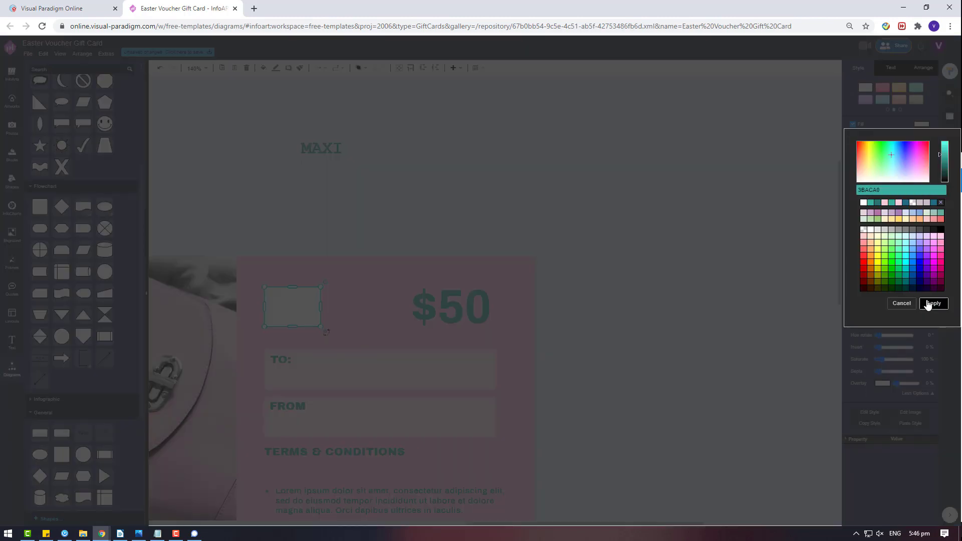
{"action": "left_click", "coordinate": [933, 303]}
- Make the MAXI text white and centre it
{"action": "left_click", "coordinate": [322, 153]}
{"action": "left_click", "coordinate": [891, 68]}
{"action": "left_click", "coordinate": [921, 158]}
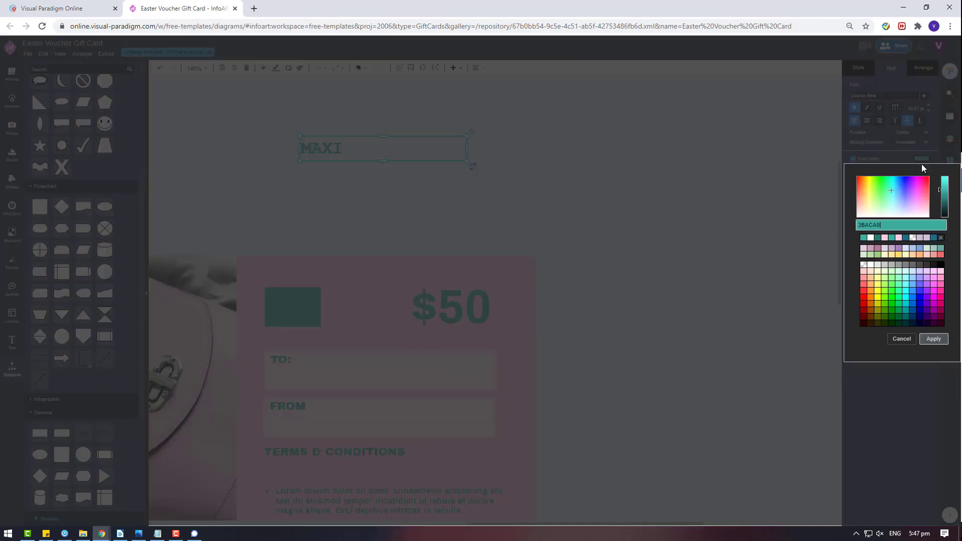
{"action": "left_click", "coordinate": [870, 239]}
{"action": "left_click", "coordinate": [932, 339]}
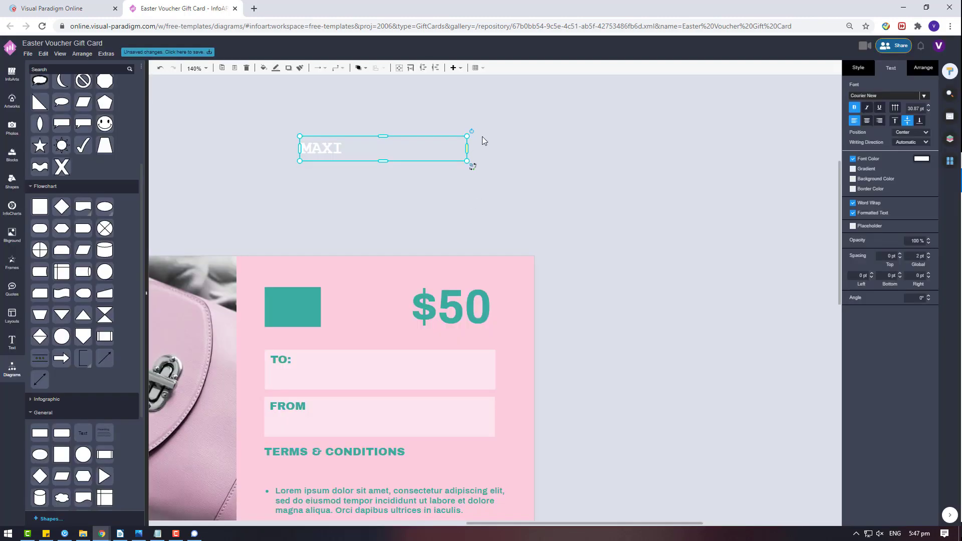
{"action": "left_click", "coordinate": [866, 121]}
- Narrow the MAXI text box and bring it in front of the teal box
{"action": "left_click_drag", "start_coordinate": [467, 148], "coordinate": [292, 306]}
{"action": "right_click", "coordinate": [293, 223]}
{"action": "left_click", "coordinate": [444, 301]}
{"action": "left_click", "coordinate": [398, 198]}
{"action": "scroll", "coordinate": [416, 202], "scroll_direction": "down", "scroll_amount": 2}
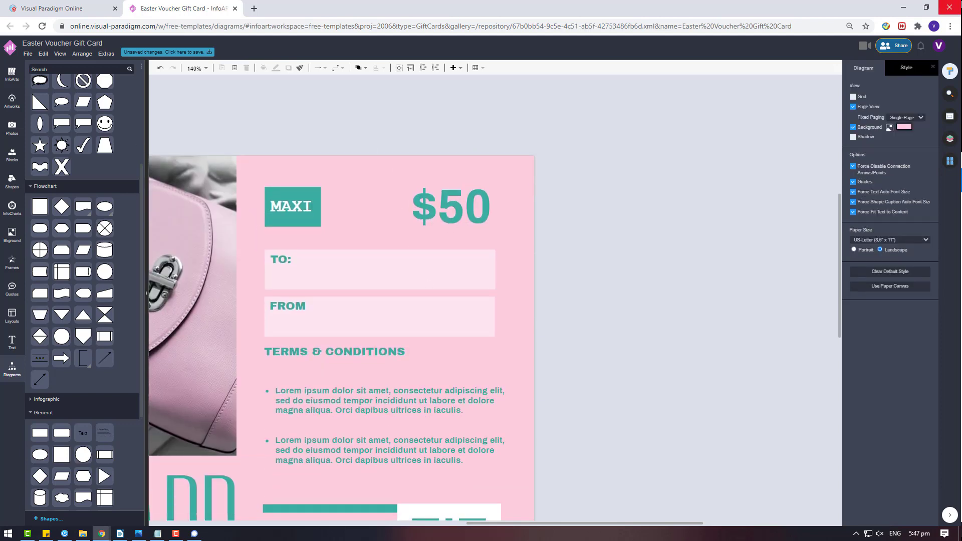
- Nudge MAXI up and duplicate it, retyping the copy as 'accessory'
{"action": "left_click", "coordinate": [292, 209]}
{"action": "left_click_drag", "start_coordinate": [292, 209], "coordinate": [296, 203]}
{"action": "key", "text": "ctrl+c"}
{"action": "key", "text": "ctrl+v"}
{"action": "left_click_drag", "start_coordinate": [475, 256], "coordinate": [641, 260]}
{"action": "double_click", "coordinate": [641, 260]}
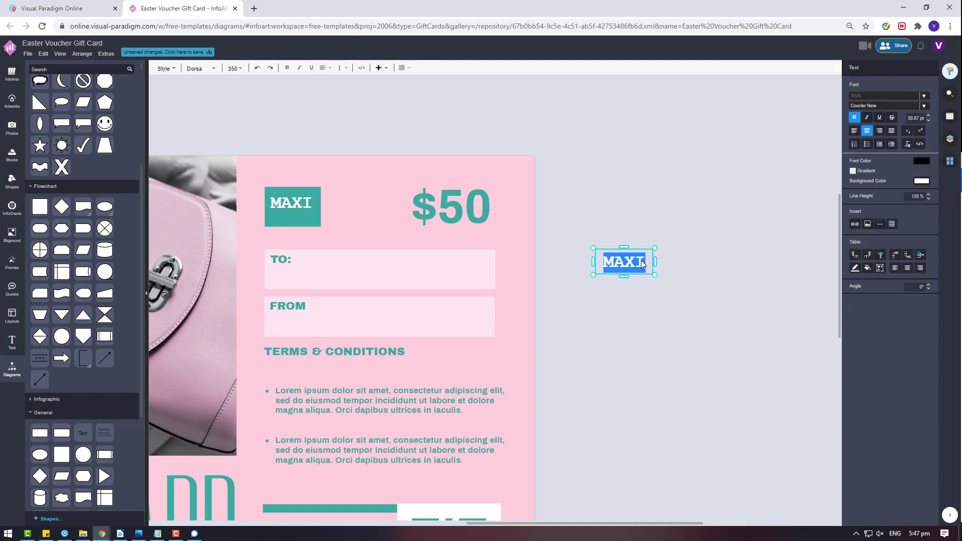
{"action": "type", "text": "ACcessory"}
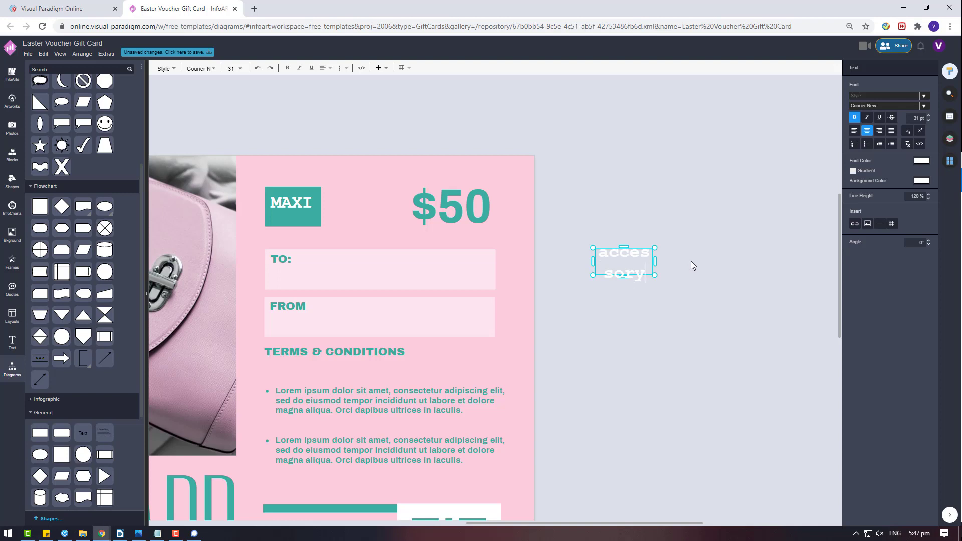
- Set the accessory text in Alex Brush without bold
{"action": "key", "text": "ctrl+a"}
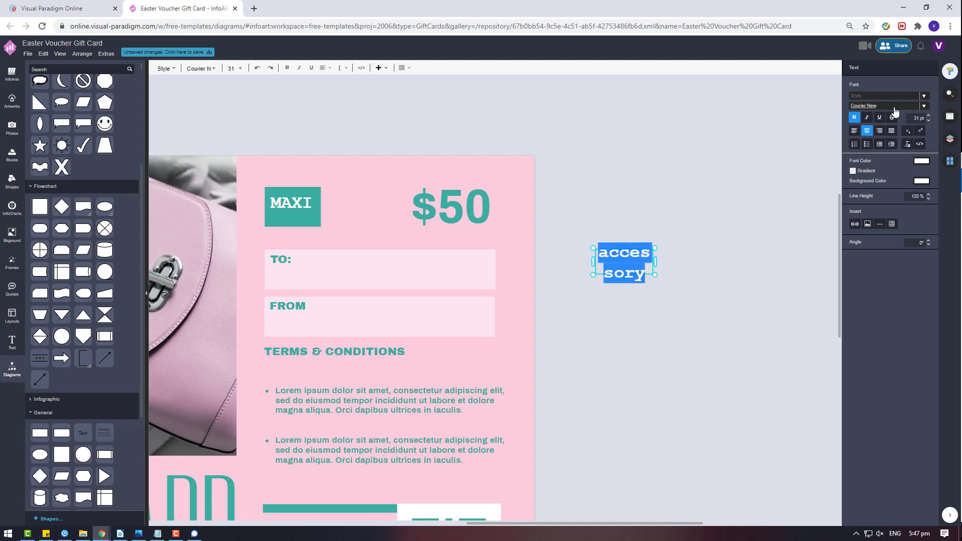
{"action": "left_click", "coordinate": [892, 106]}
{"action": "scroll", "coordinate": [834, 220], "scroll_direction": "down", "scroll_amount": 5}
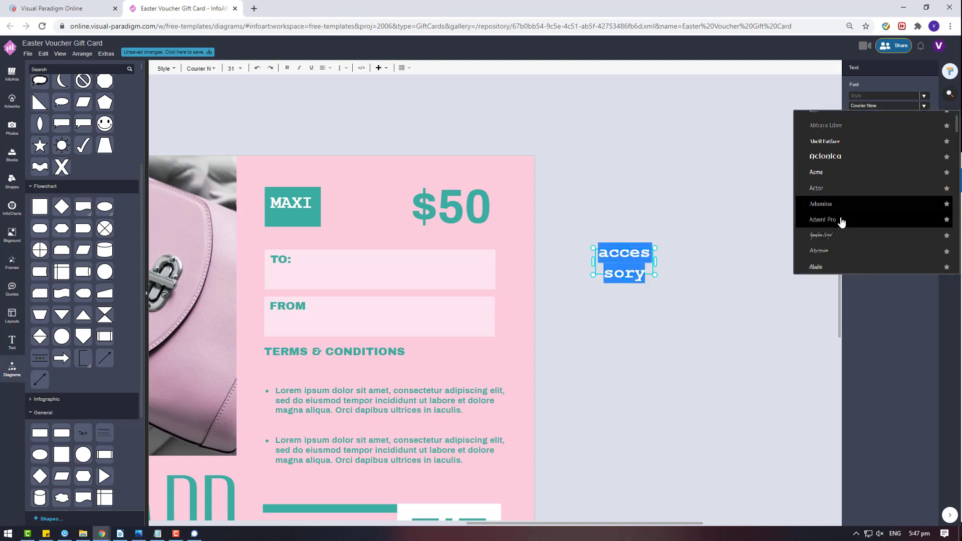
{"action": "scroll", "coordinate": [835, 225], "scroll_direction": "down", "scroll_amount": 3}
{"action": "left_click", "coordinate": [837, 219]}
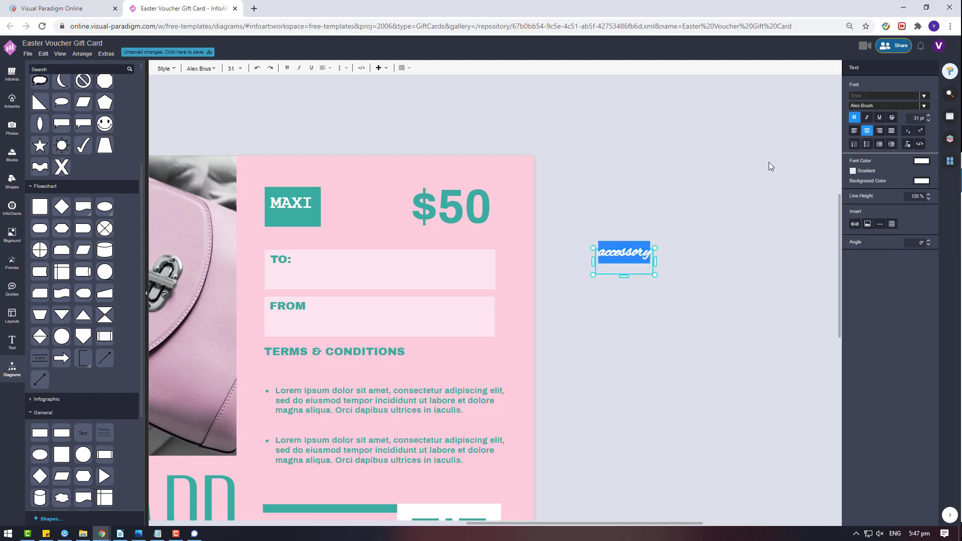
{"action": "key", "text": "ctrl+b"}
{"action": "key", "text": "Escape"}
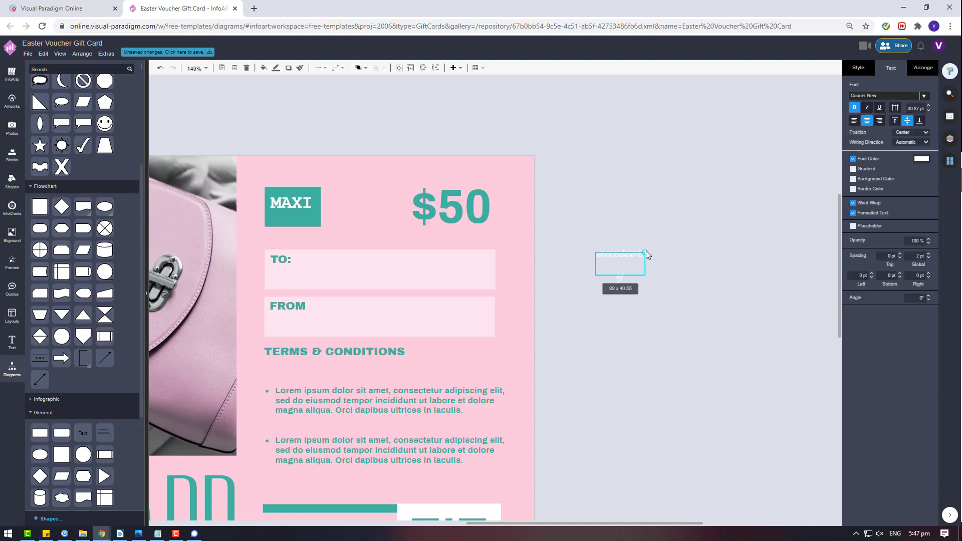
- Move the accessory text onto the teal logo beneath MAXI
{"action": "left_click_drag", "start_coordinate": [627, 265], "coordinate": [296, 212]}
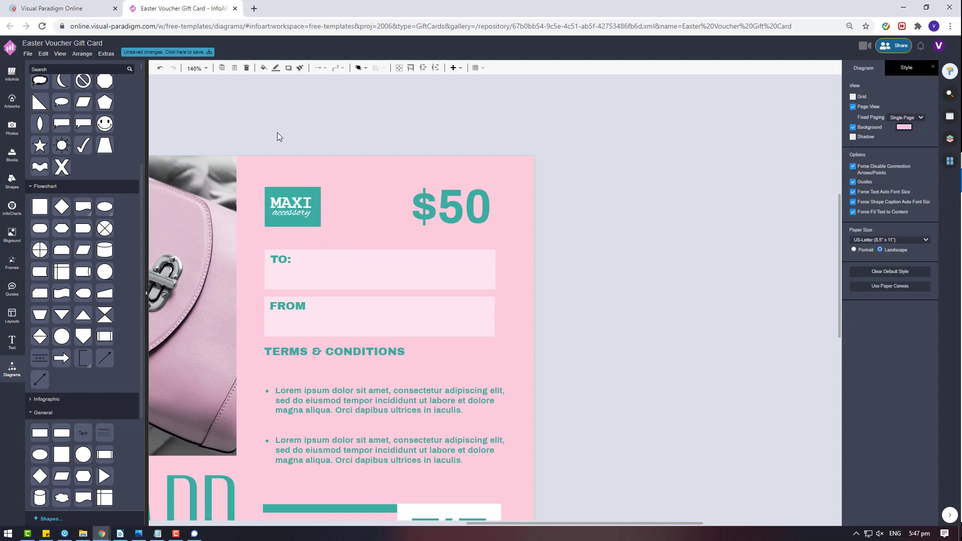
{"action": "left_click_drag", "start_coordinate": [241, 122], "coordinate": [326, 232]}
{"action": "left_click", "coordinate": [922, 68]}
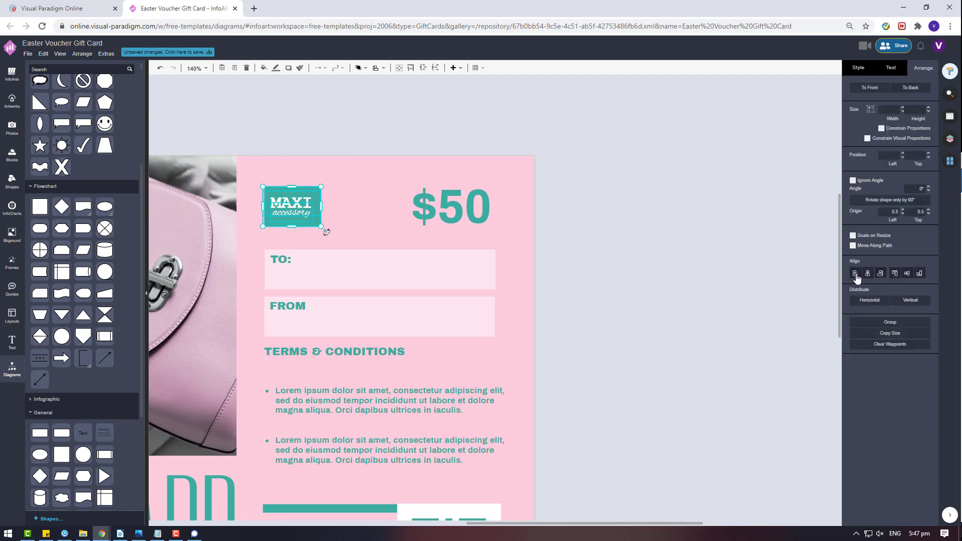
{"action": "left_click", "coordinate": [296, 122]}
{"action": "left_click", "coordinate": [287, 212]}
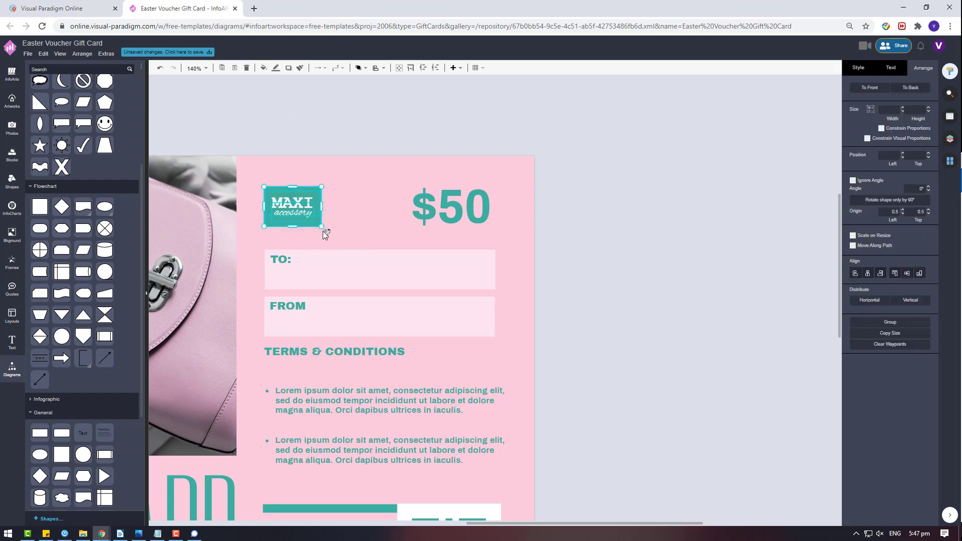
{"action": "scroll", "coordinate": [300, 240], "scroll_direction": "up", "scroll_amount": 5}
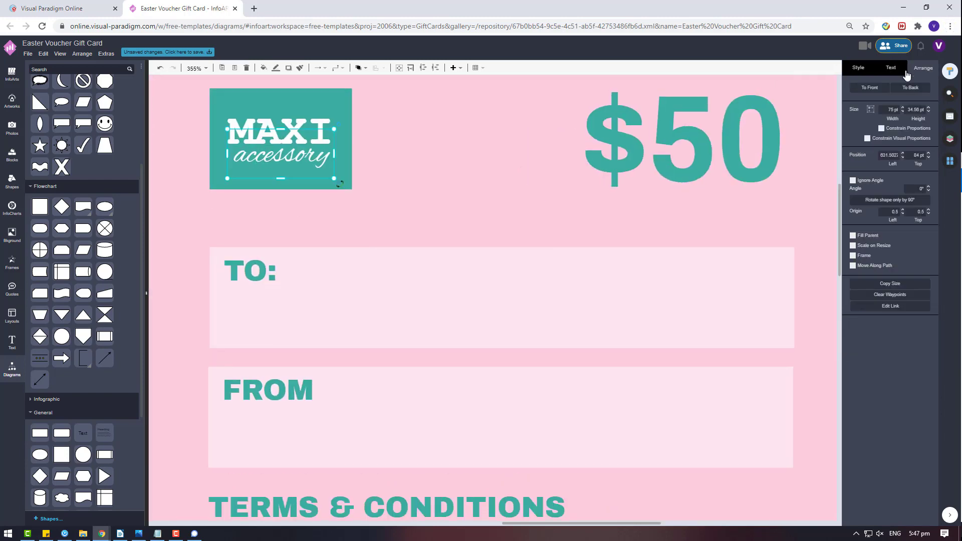
{"action": "left_click", "coordinate": [281, 128], "text": "shift"}
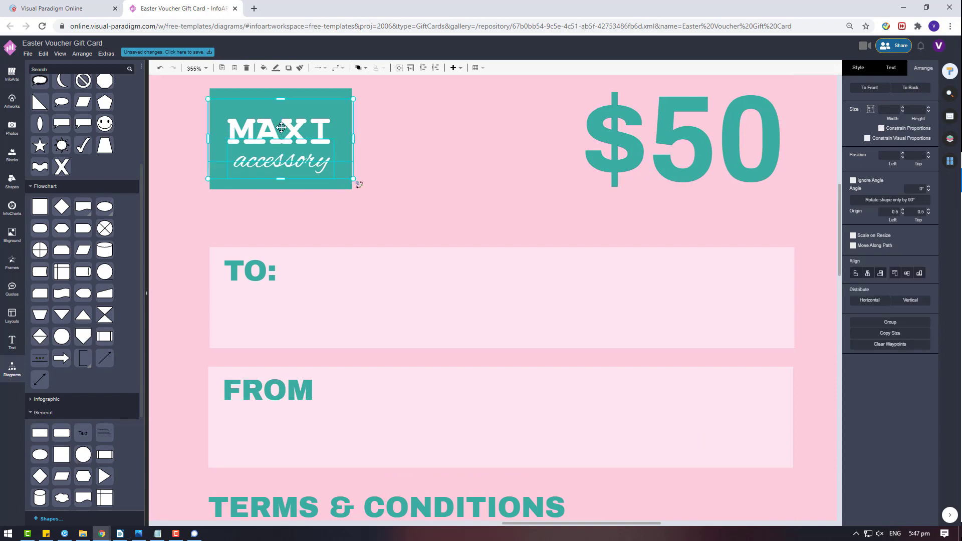
{"action": "double_click", "coordinate": [280, 160]}
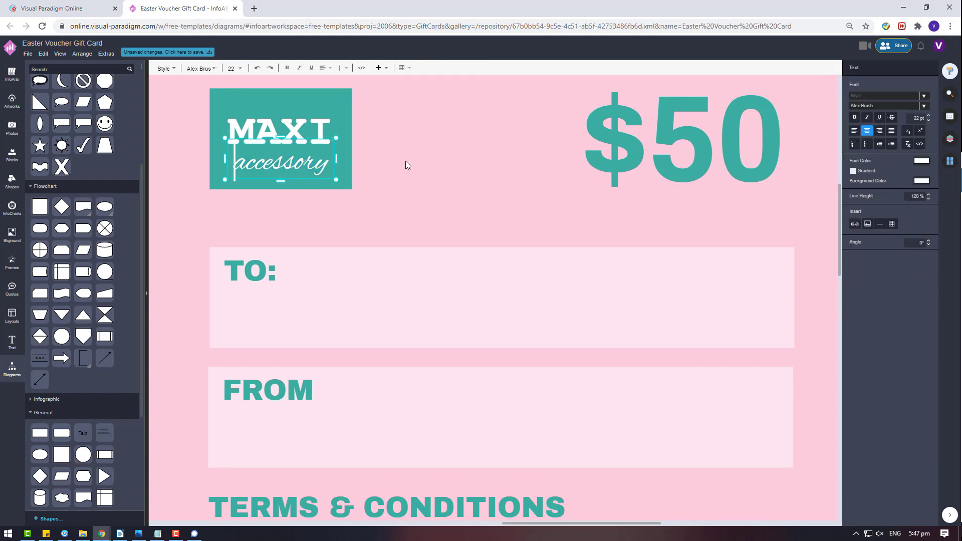
{"action": "key", "text": "Escape"}
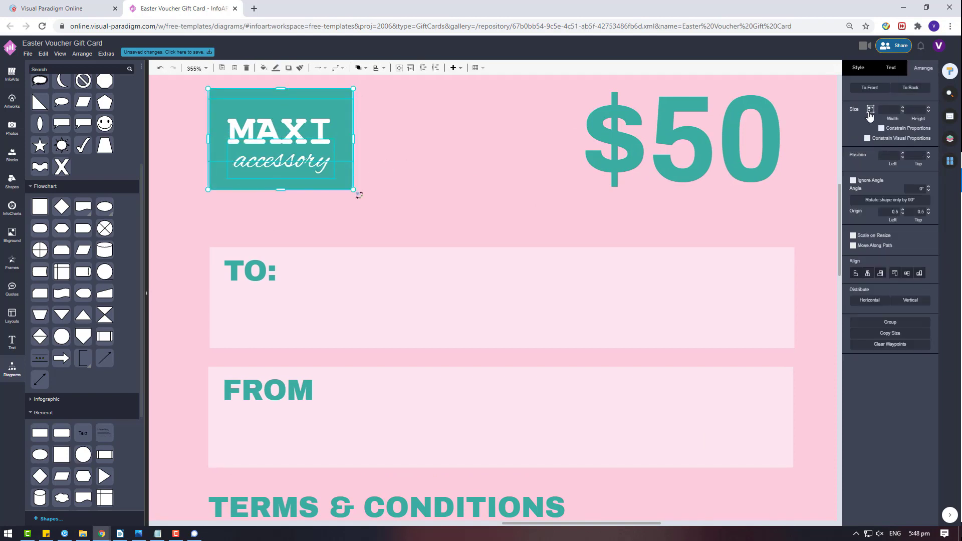
- Reposition the MAXI and accessory text within the logo, undoing an accidental resize
{"action": "left_click", "coordinate": [356, 276]}
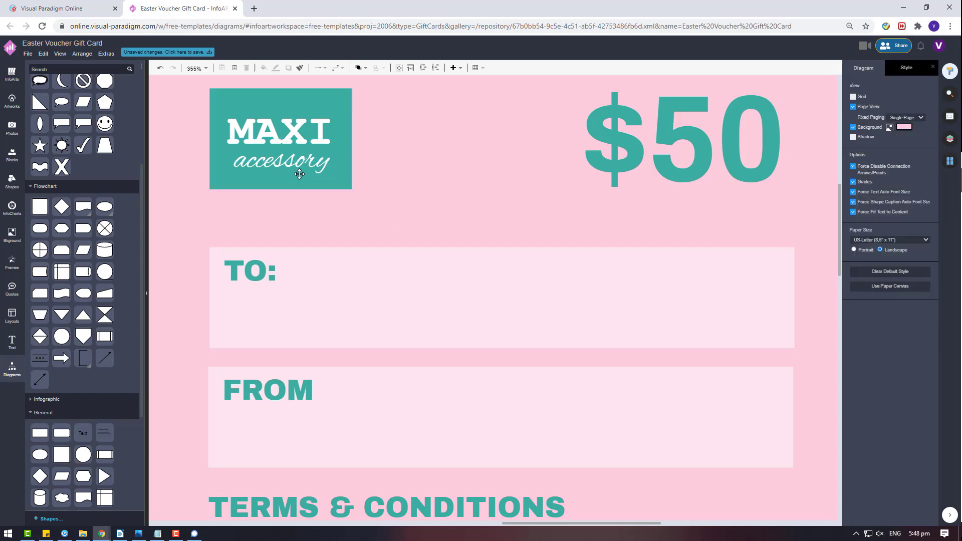
{"action": "left_click", "coordinate": [291, 126]}
{"action": "left_click_drag", "start_coordinate": [353, 139], "coordinate": [308, 141]}
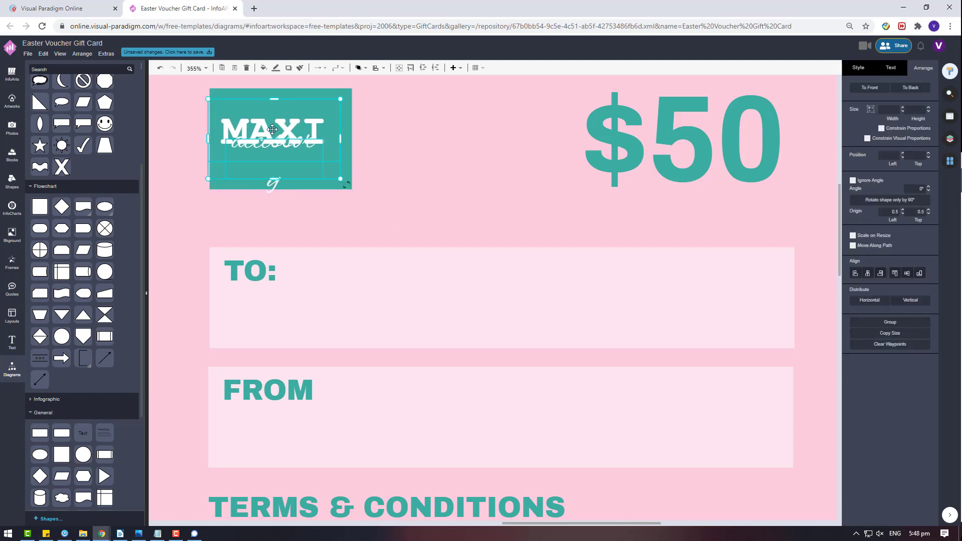
{"action": "key", "text": "ctrl+z"}
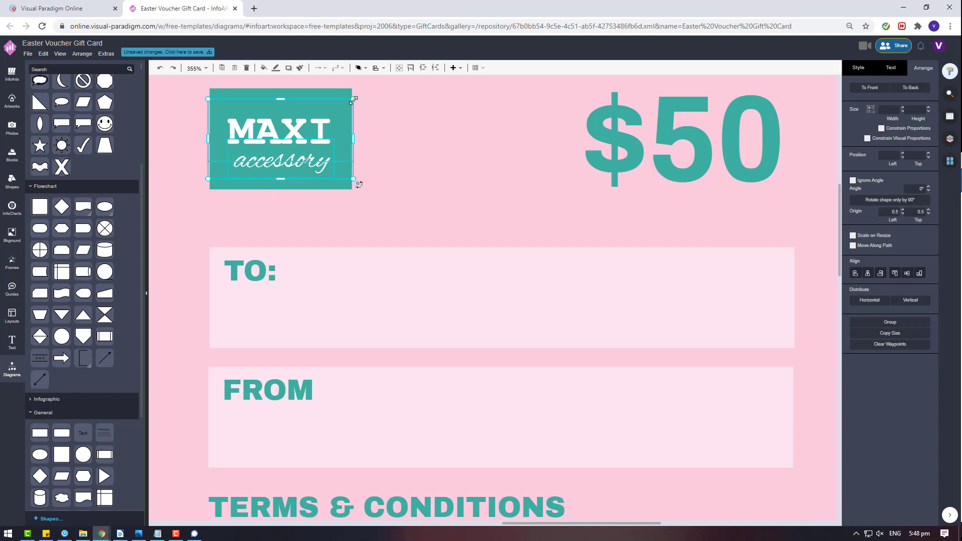
{"action": "left_click_drag", "start_coordinate": [288, 134], "coordinate": [291, 138]}
- Align the logo text to the centre of the teal box
{"action": "left_click", "coordinate": [295, 184]}
{"action": "left_click", "coordinate": [271, 125], "text": "shift"}
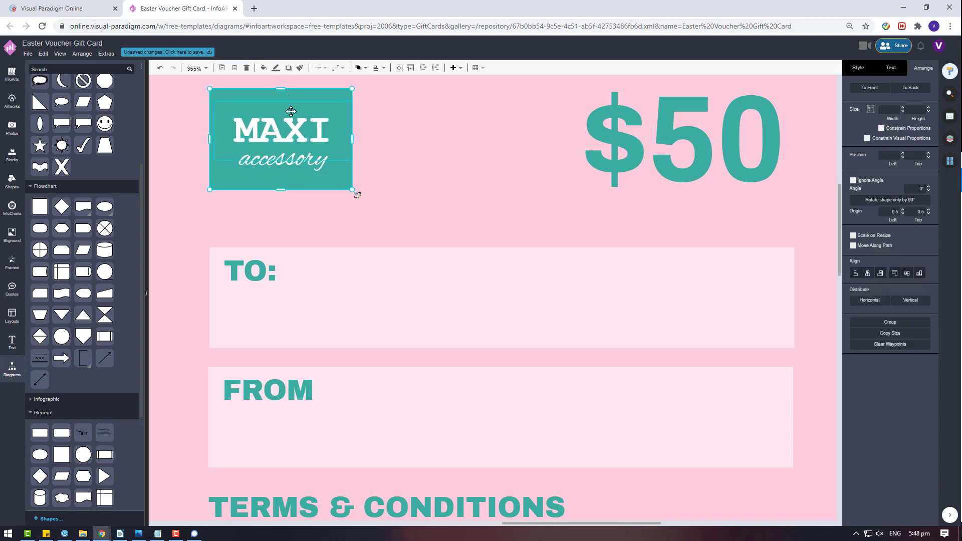
{"action": "left_click", "coordinate": [868, 273]}
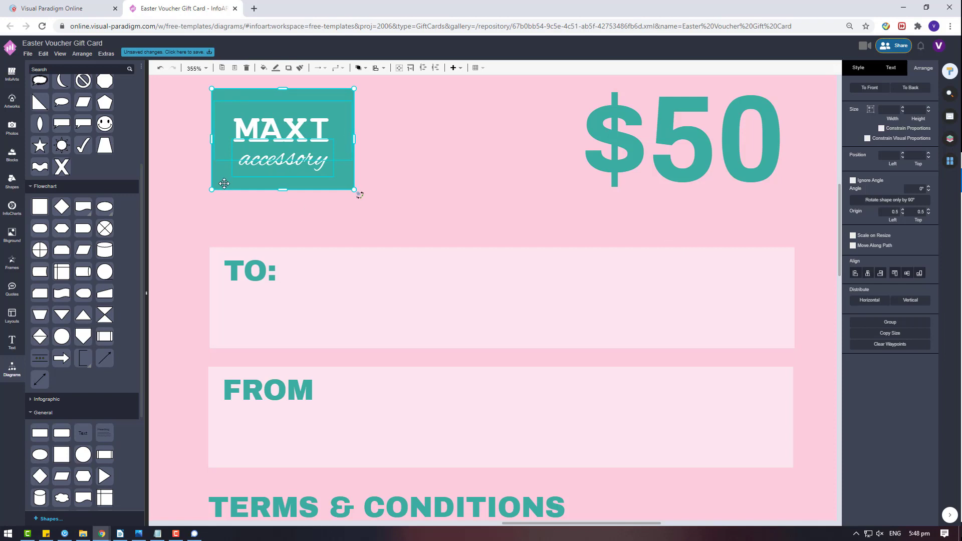
{"action": "left_click", "coordinate": [338, 270]}
- Apply an option from the logo's context menu
{"action": "left_click", "coordinate": [317, 143]}
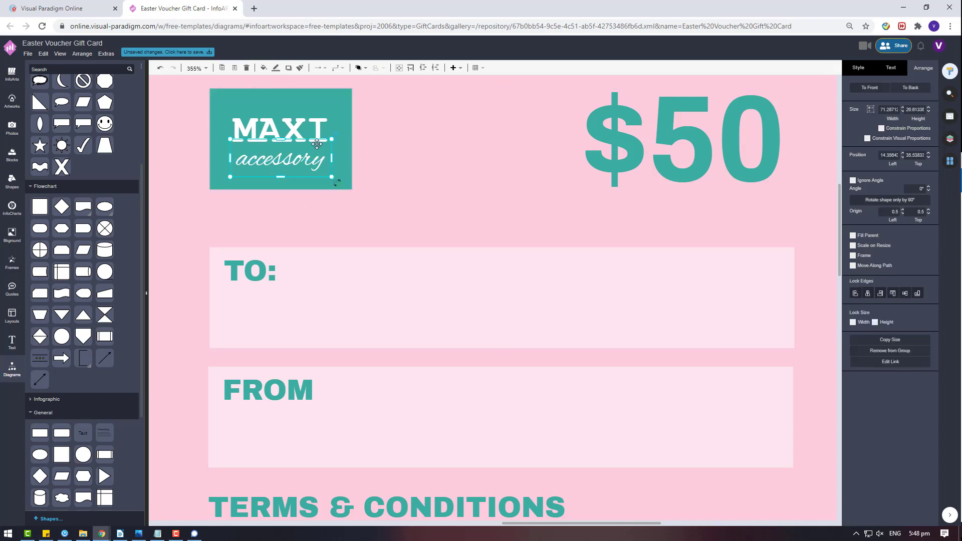
{"action": "left_click", "coordinate": [414, 183]}
{"action": "right_click", "coordinate": [317, 138]}
{"action": "left_click", "coordinate": [414, 247]}
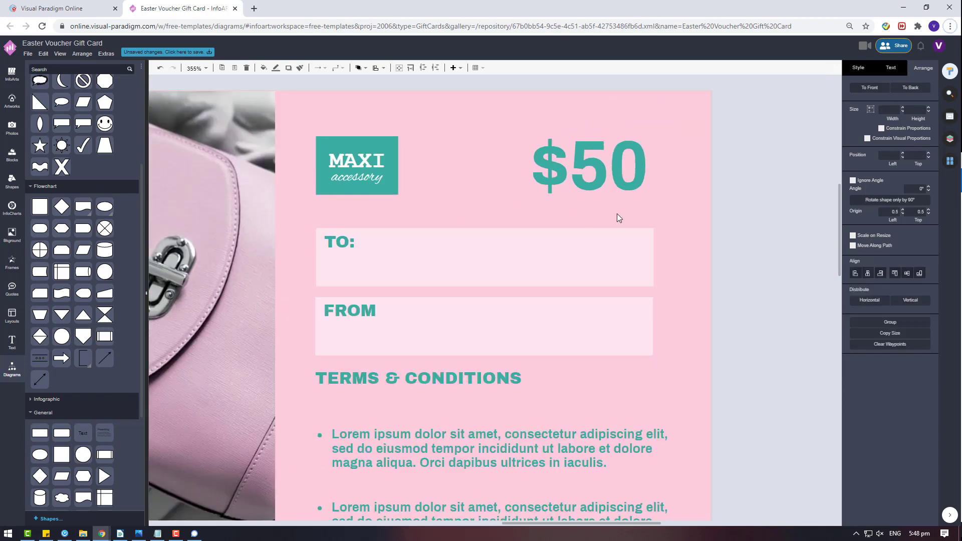
{"action": "scroll", "coordinate": [671, 235], "scroll_direction": "down", "scroll_amount": 2}
- Replace the $50 value text with 20%
{"action": "double_click", "coordinate": [608, 187]}
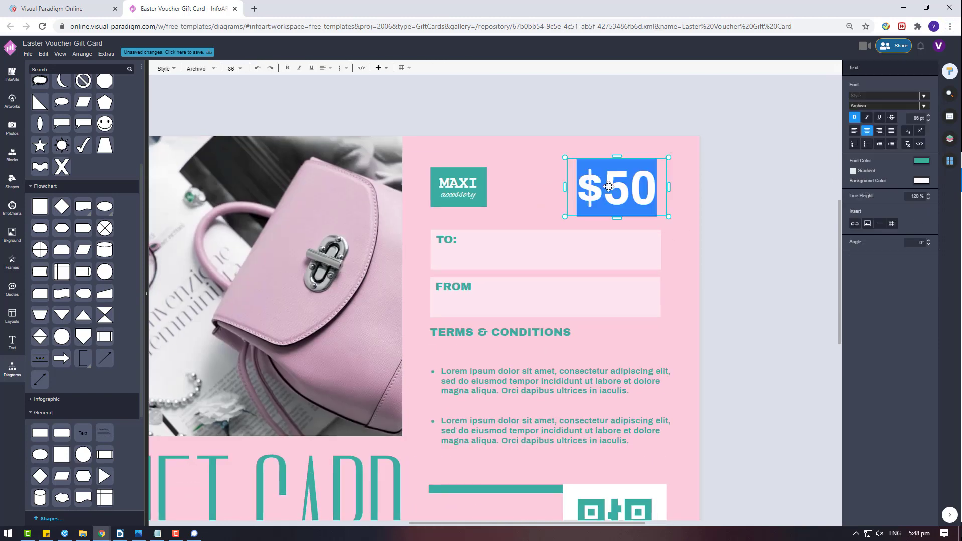
{"action": "type", "text": "20%"}
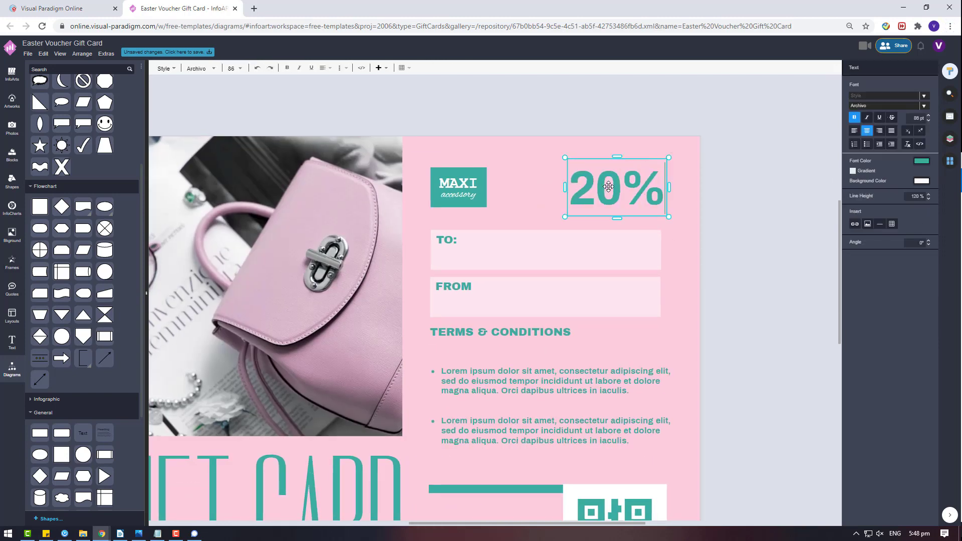
{"action": "left_click", "coordinate": [714, 182]}
{"action": "left_click", "coordinate": [602, 194]}
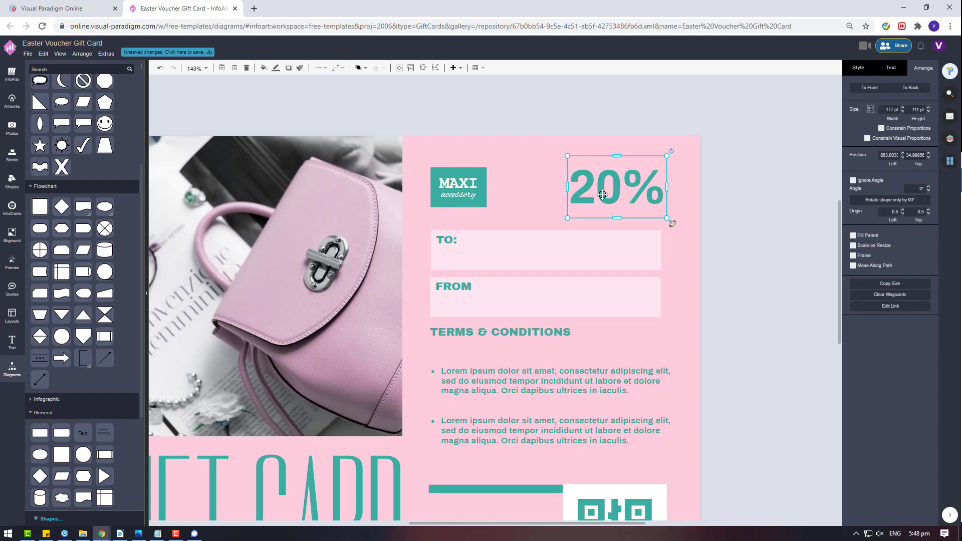
{"action": "left_click", "coordinate": [693, 258]}
{"action": "scroll", "coordinate": [629, 264], "scroll_direction": "down", "scroll_amount": 4}
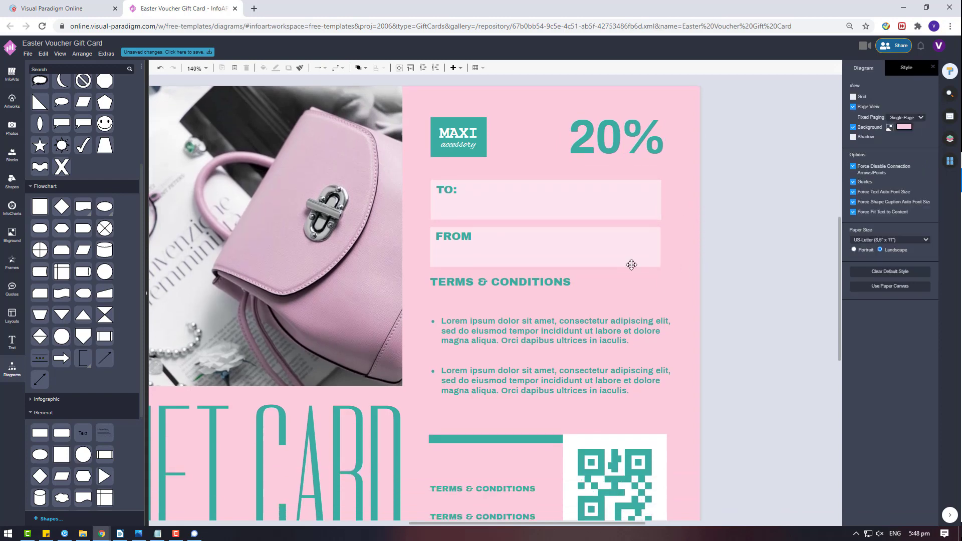
- Start the first line with 'www' and paste the shop address into the second line
{"action": "double_click", "coordinate": [515, 337]}
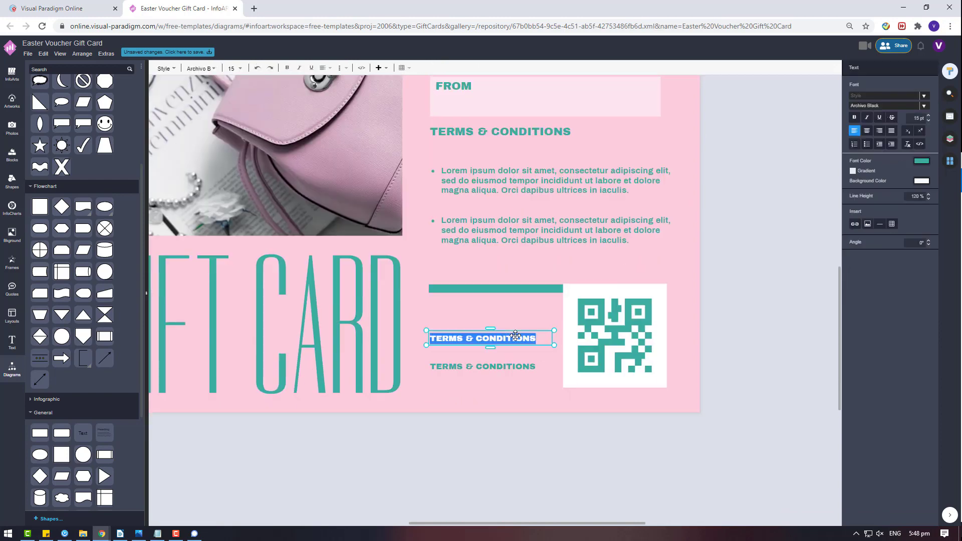
{"action": "type", "text": "www"}
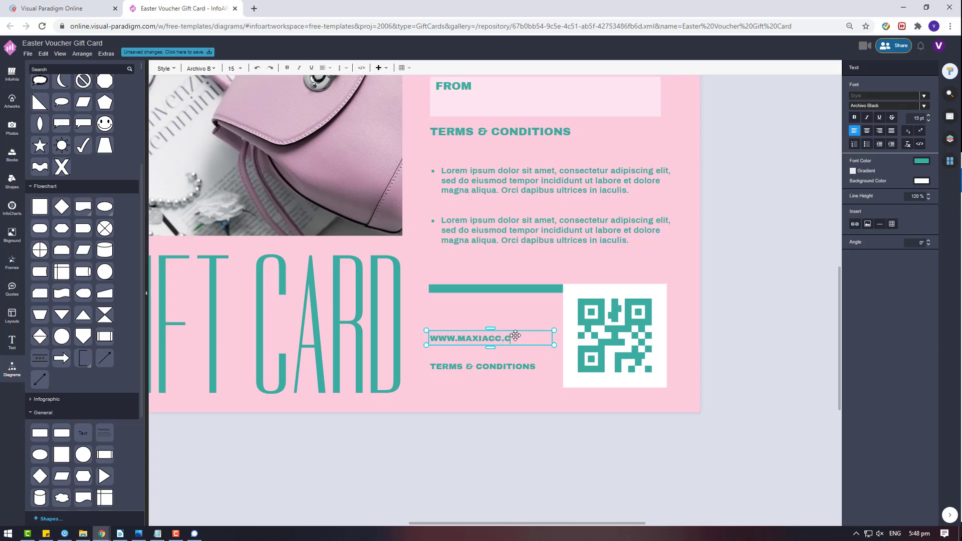
{"action": "left_click", "coordinate": [508, 367]}
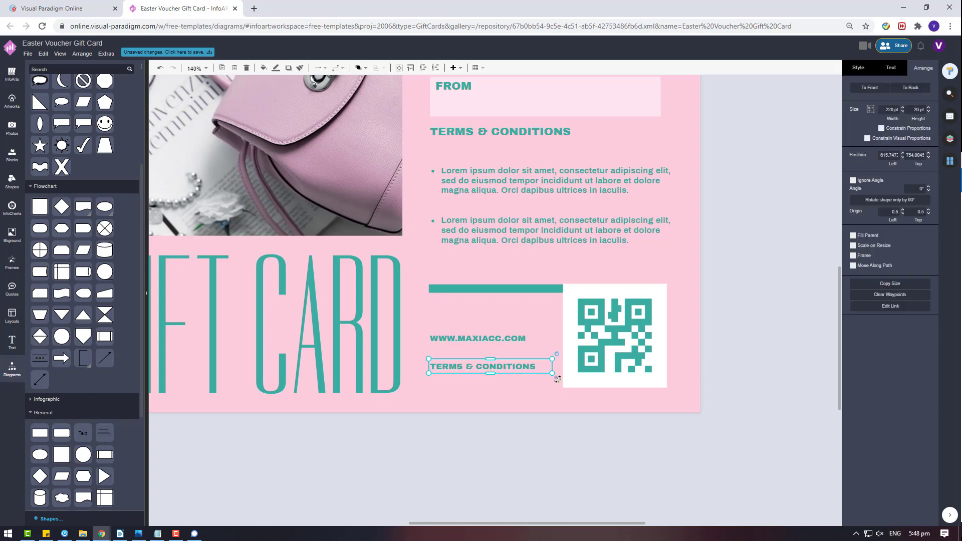
{"action": "double_click", "coordinate": [505, 374]}
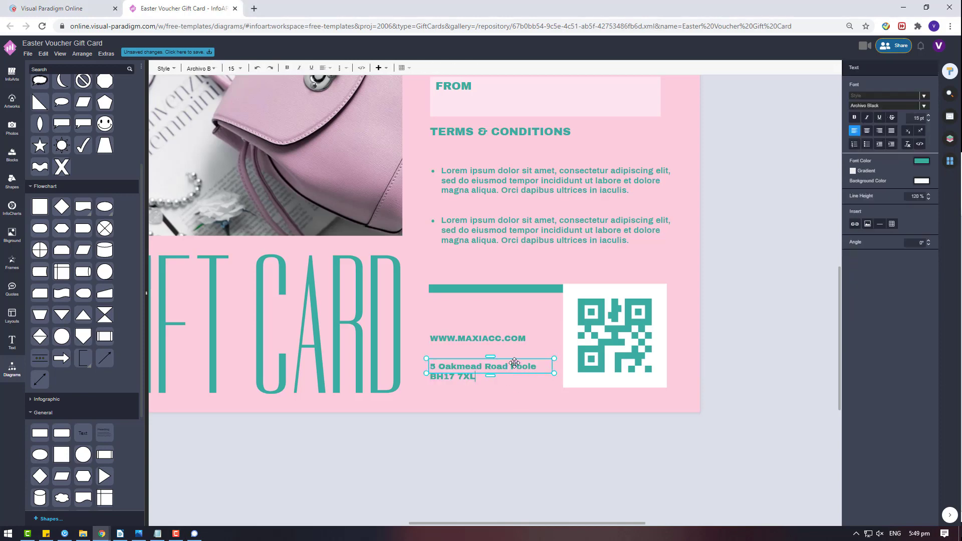
{"action": "left_click", "coordinate": [784, 374]}
{"action": "left_click_drag", "start_coordinate": [479, 367], "coordinate": [477, 358]}
- Nudge the website and address lines down together
{"action": "left_click", "coordinate": [465, 335], "text": "shift"}
{"action": "key", "text": "Down"}
{"action": "key", "text": "Down"}
{"action": "key", "text": "Down"}
{"action": "key", "text": "Down"}
{"action": "key", "text": "Down"}
{"action": "key", "text": "Down"}
{"action": "key", "text": "Down"}
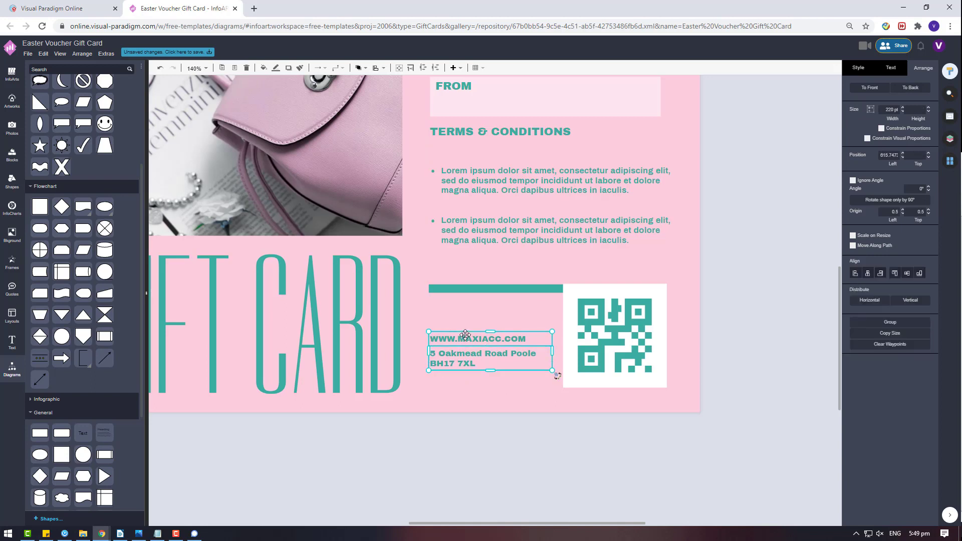
{"action": "key", "text": "Down"}
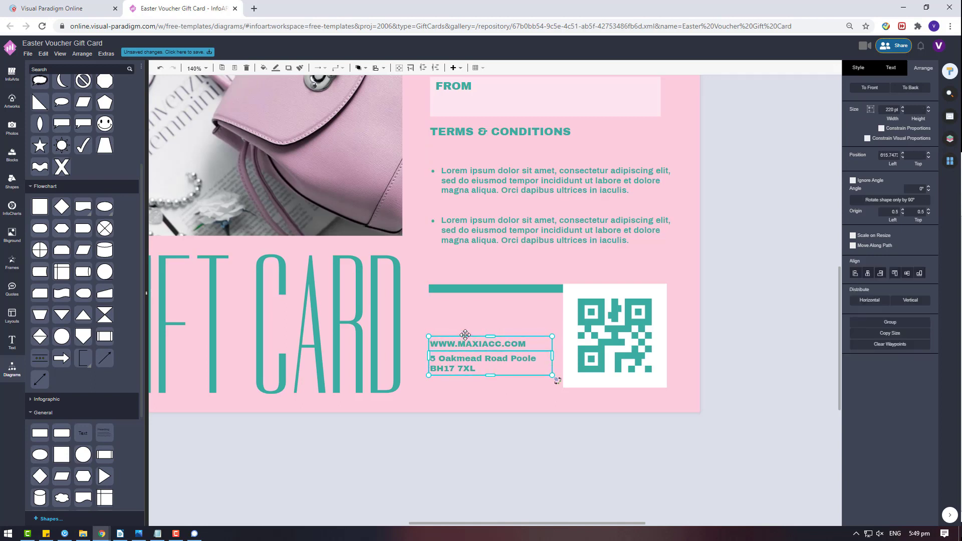
{"action": "left_click", "coordinate": [690, 316]}
{"action": "double_click", "coordinate": [496, 343]}
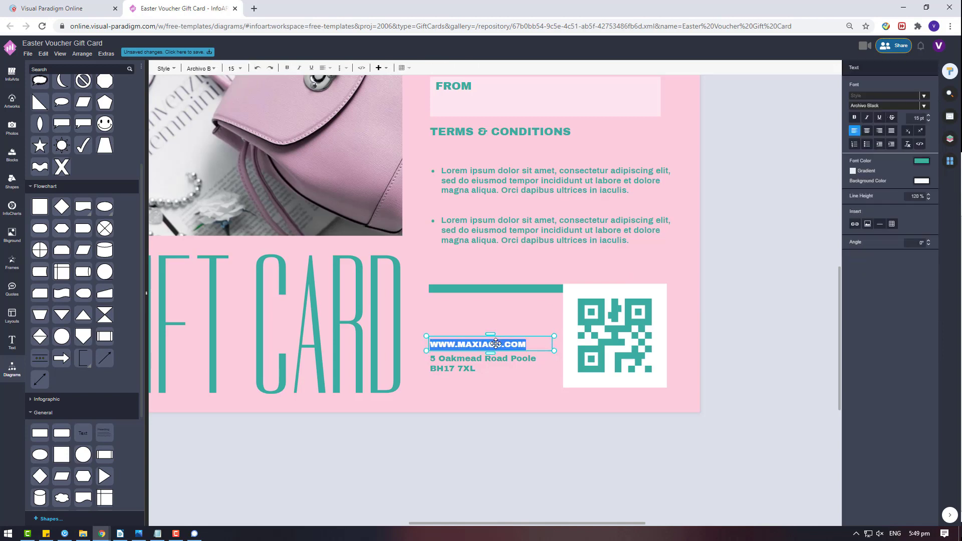
{"action": "type", "text": "www.maxiac"}
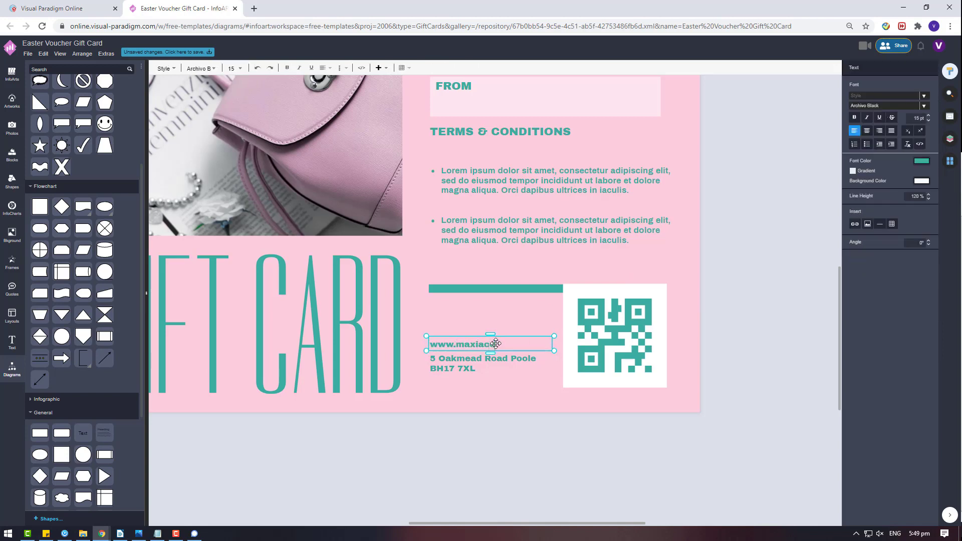
{"action": "type", "text": "c.comessroy"}
{"action": "key", "text": "BackSpace"}
{"action": "key", "text": "BackSpace"}
{"action": "key", "text": "BackSpace"}
{"action": "type", "text": "ory"}
{"action": "left_click", "coordinate": [507, 455]}
- Select the website and address lines together and align them
{"action": "left_click", "coordinate": [511, 361]}
{"action": "left_click", "coordinate": [522, 342], "text": "shift"}
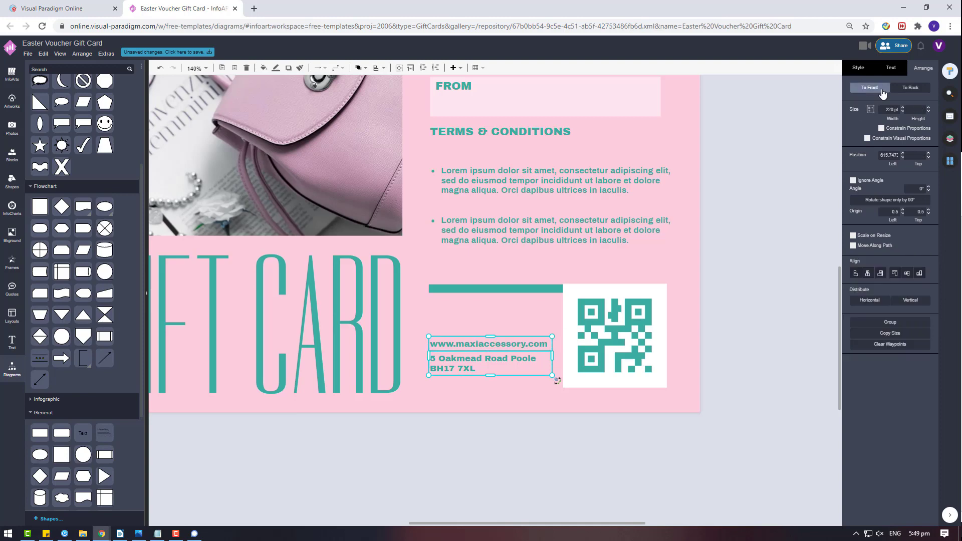
{"action": "left_click", "coordinate": [898, 70]}
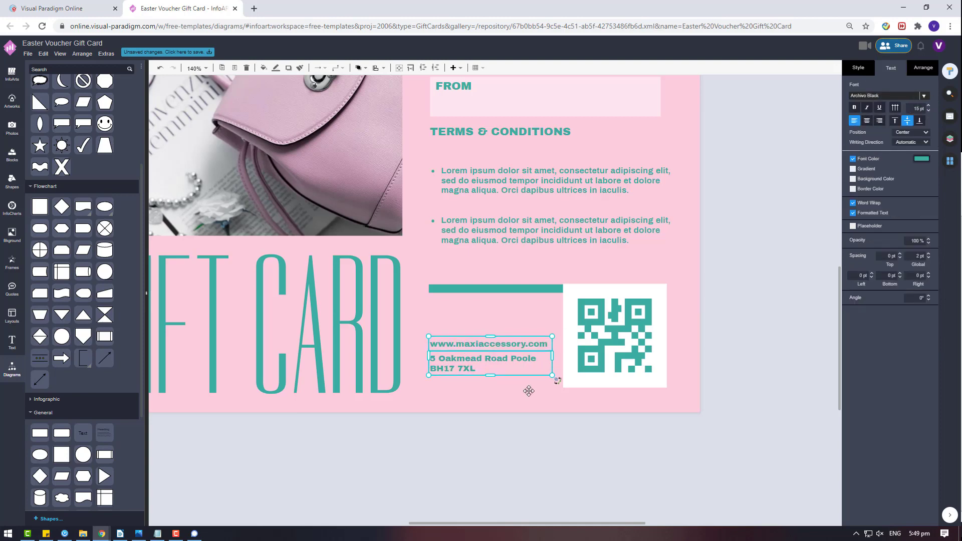
{"action": "left_click", "coordinate": [579, 444]}
{"action": "scroll", "coordinate": [579, 445], "scroll_direction": "down", "scroll_amount": 4}
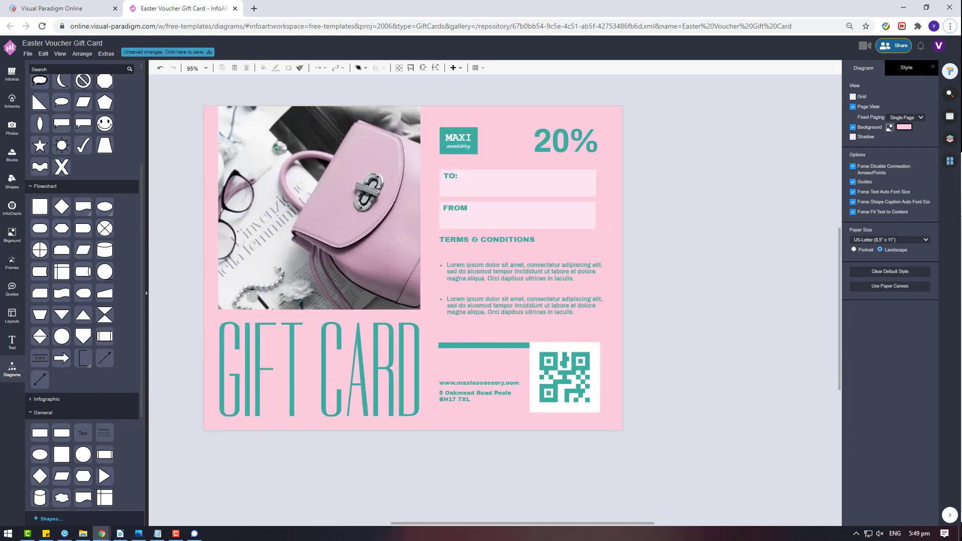
- Stretch the teal bar beside the QR code taller
{"action": "left_click", "coordinate": [467, 346]}
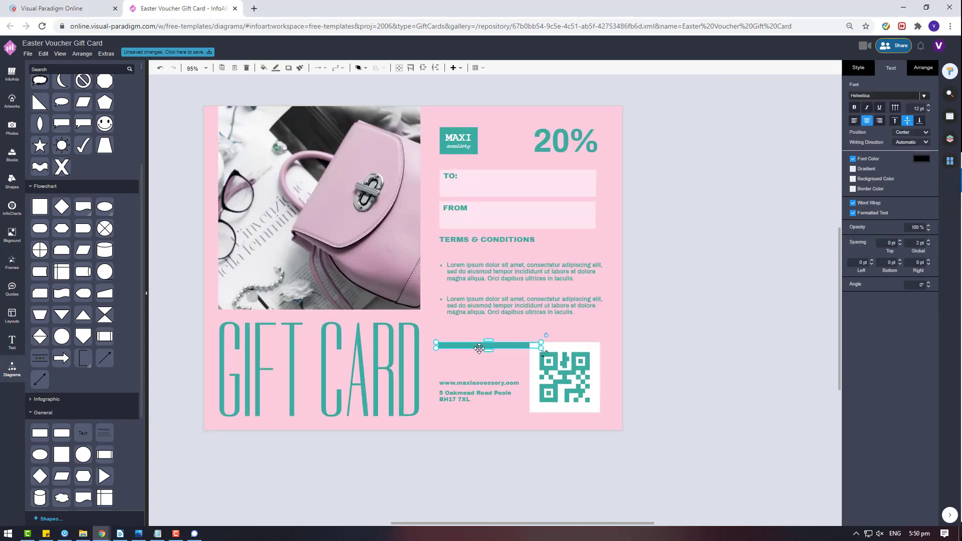
{"action": "mouse_move", "coordinate": [487, 348]}
{"action": "left_mouse_down"}
{"action": "mouse_move", "coordinate": [487, 362]}
{"action": "mouse_move", "coordinate": [492, 350]}
{"action": "left_mouse_up"}
{"action": "left_click", "coordinate": [715, 389]}
{"action": "left_click", "coordinate": [495, 352]}
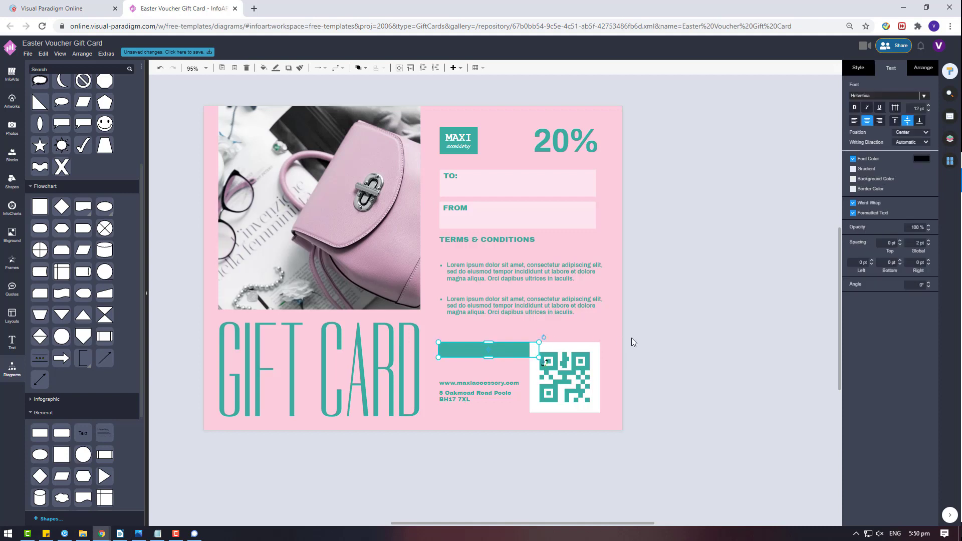
{"action": "left_click", "coordinate": [688, 314]}
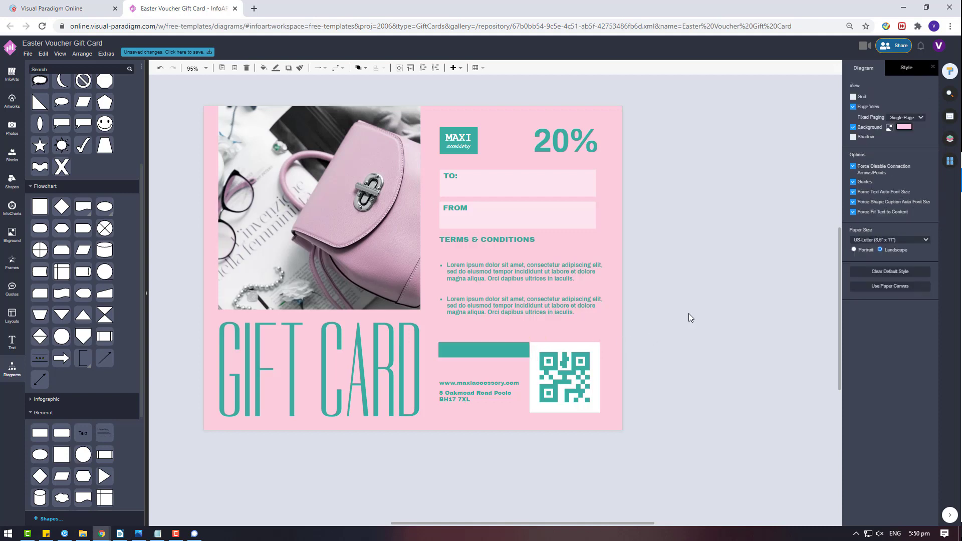
- Check the size and position settings of the tall text element over the terms
{"action": "left_click", "coordinate": [506, 217]}
{"action": "left_click", "coordinate": [486, 347]}
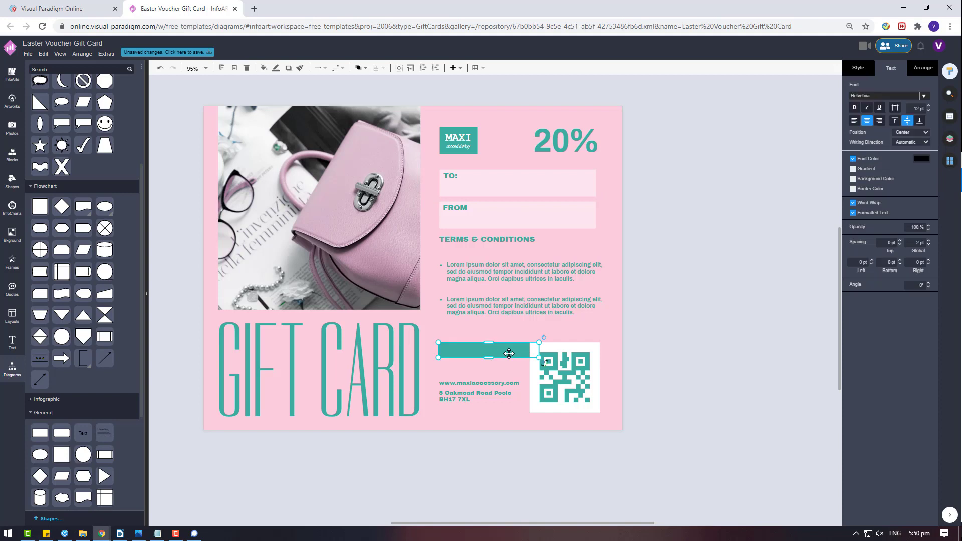
{"action": "left_click", "coordinate": [513, 208]}
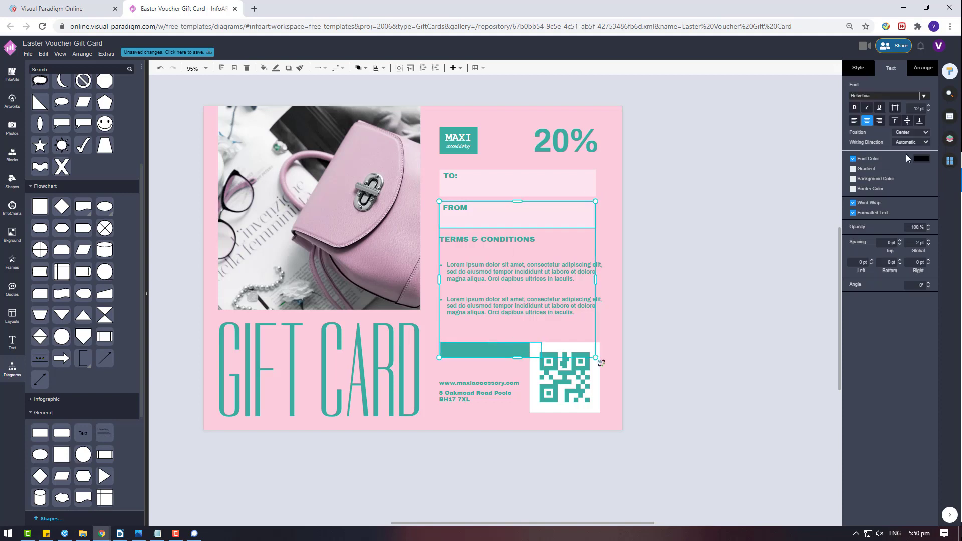
{"action": "left_click", "coordinate": [921, 69]}
{"action": "left_click", "coordinate": [654, 347]}
{"action": "left_click", "coordinate": [475, 379]}
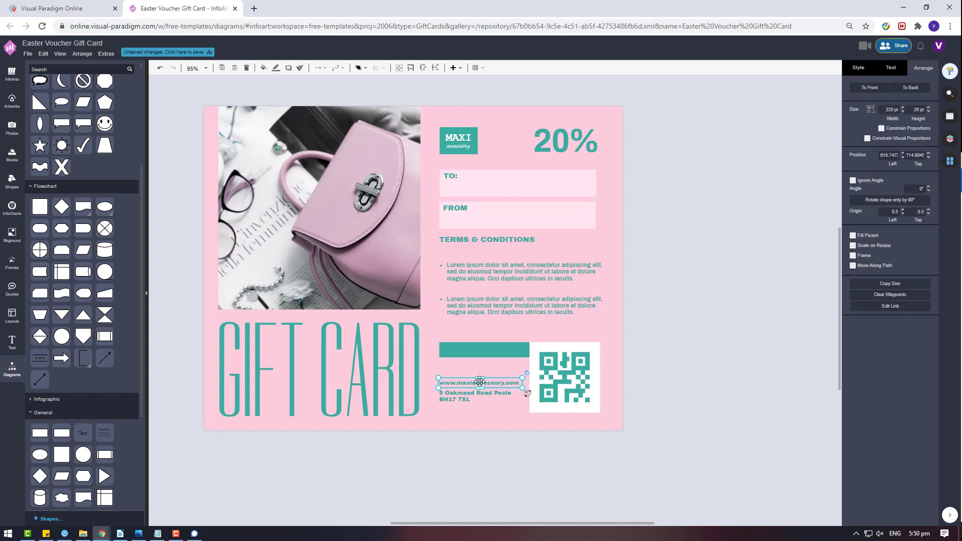
{"action": "left_click", "coordinate": [639, 362]}
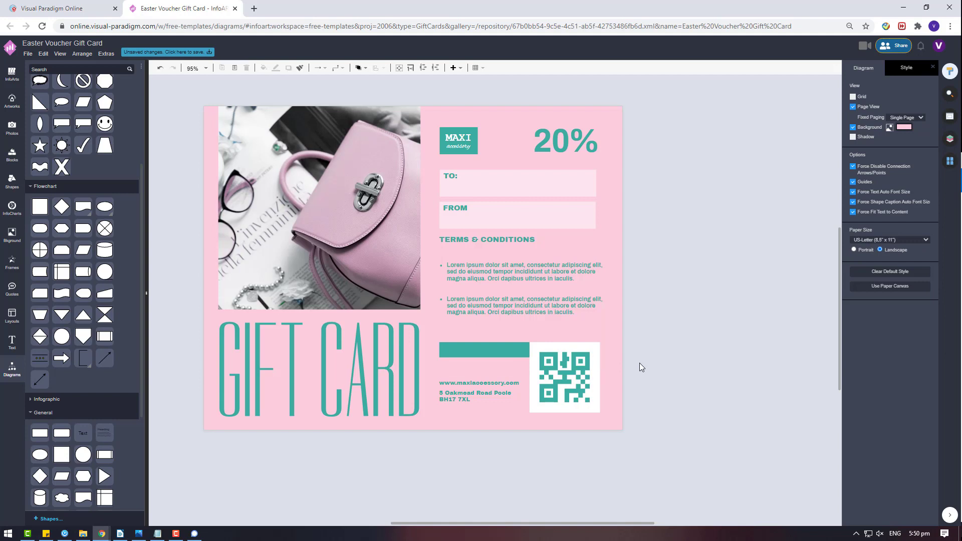
- Select the TERMS & CONDITIONS heading and both bullets and set their width to 430 pt
{"action": "left_click", "coordinate": [512, 238]}
{"action": "left_click", "coordinate": [547, 276]}
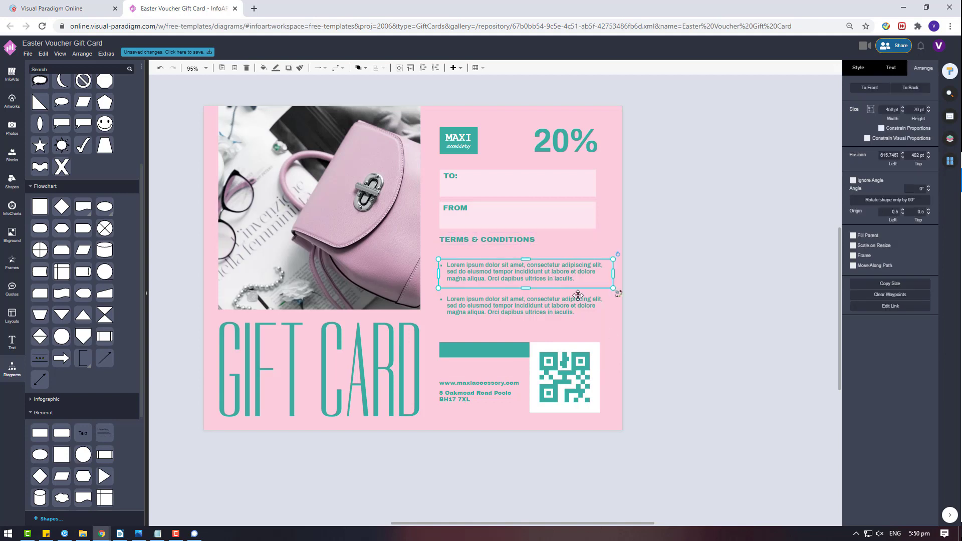
{"action": "left_click", "coordinate": [573, 302], "text": "shift"}
{"action": "left_click", "coordinate": [508, 240], "text": "shift"}
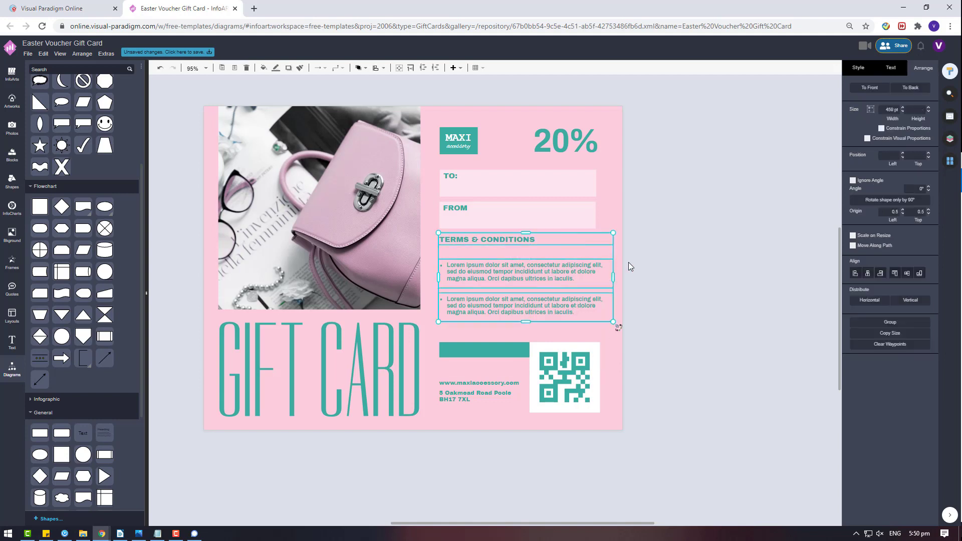
{"action": "left_click", "coordinate": [888, 109]}
{"action": "type", "text": "430"}
{"action": "key", "text": "Return"}
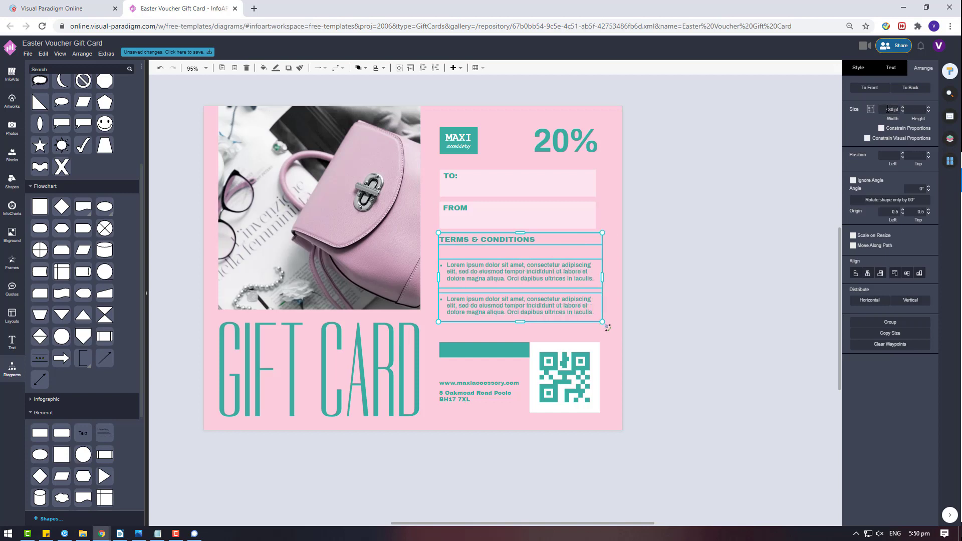
{"action": "left_click", "coordinate": [887, 109]}
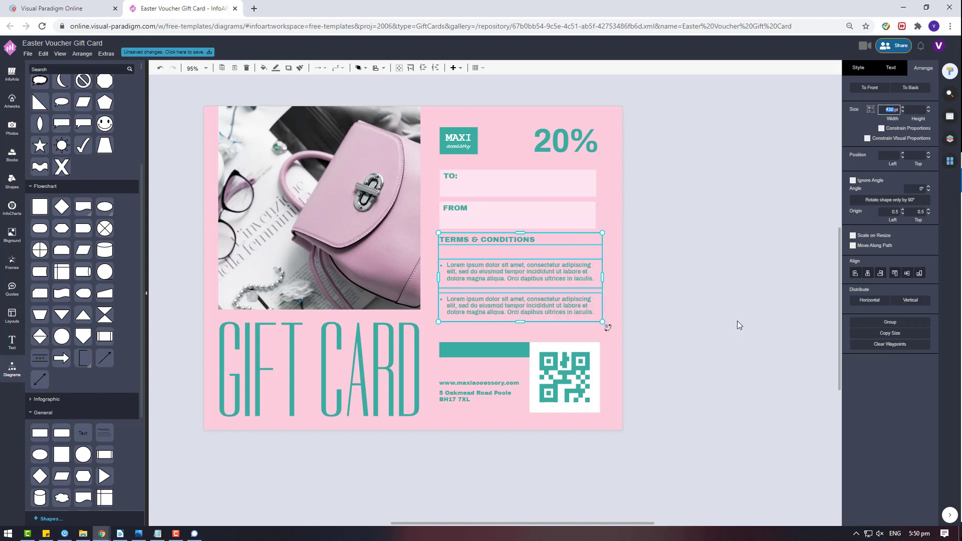
- Discard the accidental empty text box and narrow the terms group to 400 pt
{"action": "double_click", "coordinate": [756, 472]}
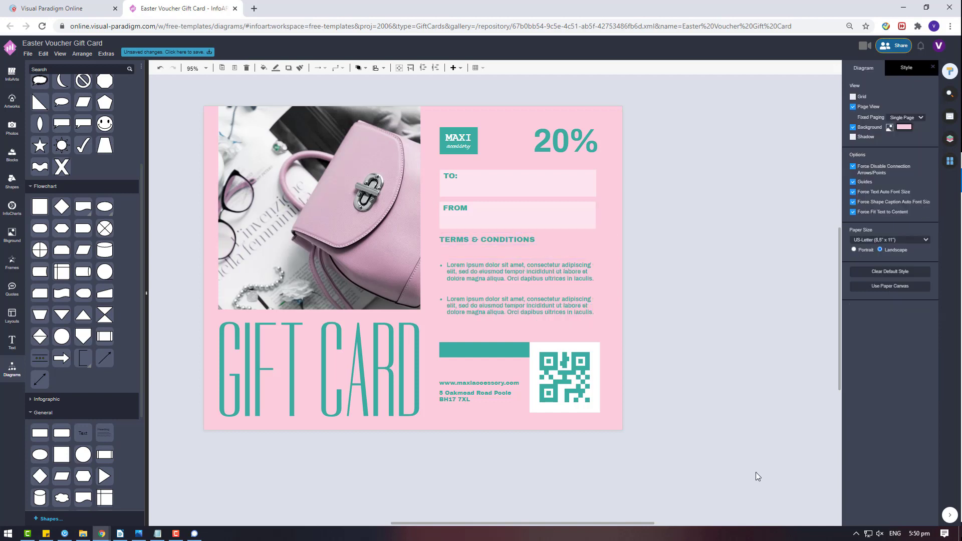
{"action": "left_click", "coordinate": [723, 413]}
{"action": "left_click", "coordinate": [569, 289]}
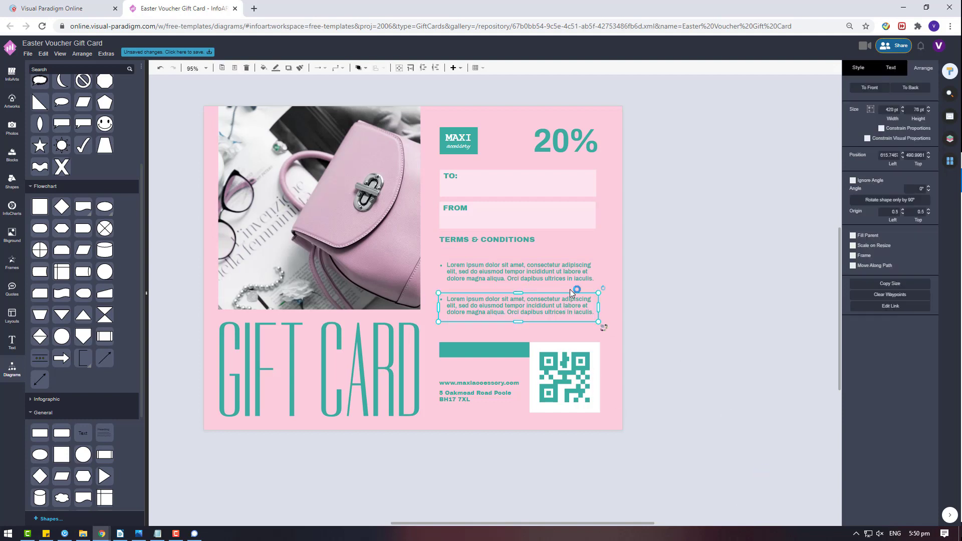
{"action": "left_click", "coordinate": [495, 237], "text": "shift"}
{"action": "left_click", "coordinate": [883, 110]}
{"action": "key", "text": "Return"}
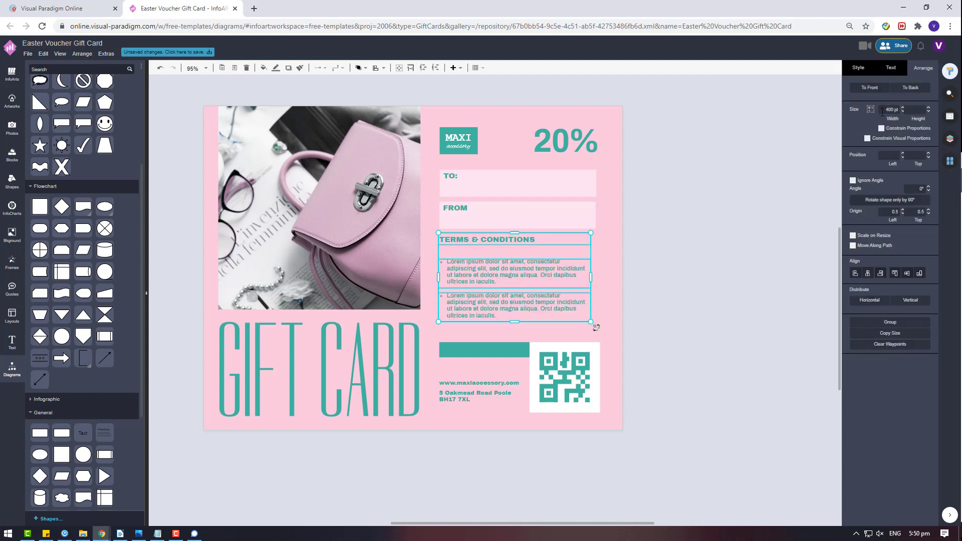
- Shift the heading slightly right and try left-aligning it with the nearby blocks, then undo
{"action": "left_click", "coordinate": [684, 319]}
{"action": "left_click", "coordinate": [517, 245]}
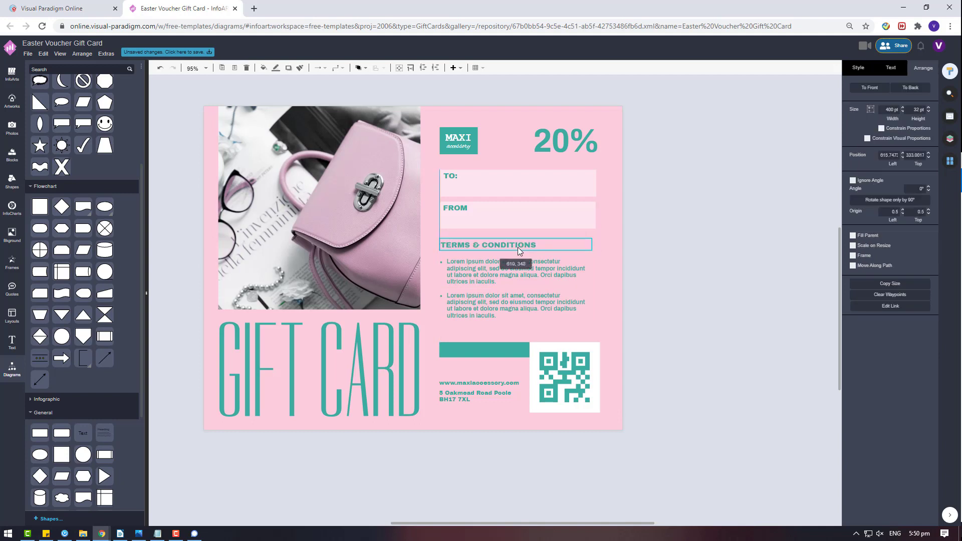
{"action": "left_click", "coordinate": [505, 268], "text": "shift"}
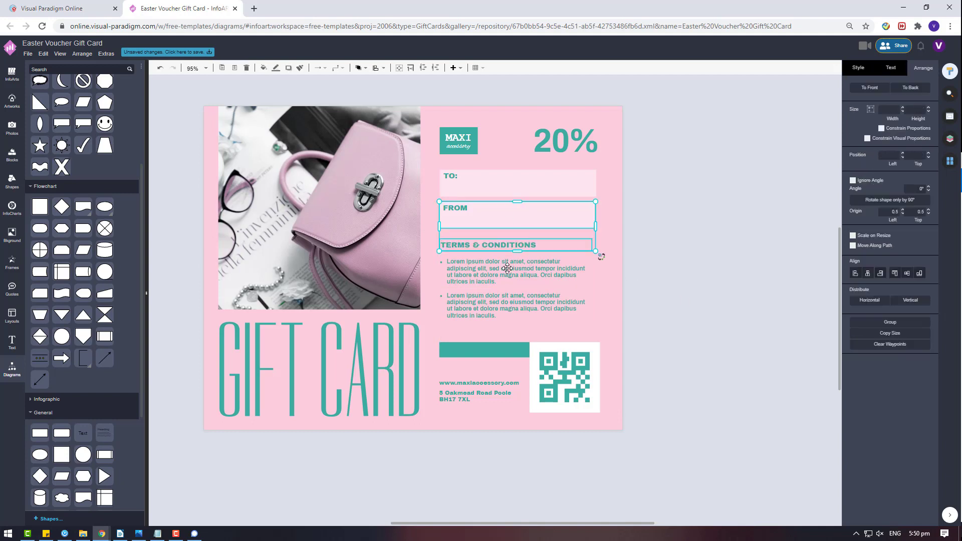
{"action": "left_click", "coordinate": [526, 218], "text": "shift"}
{"action": "left_click", "coordinate": [630, 293]}
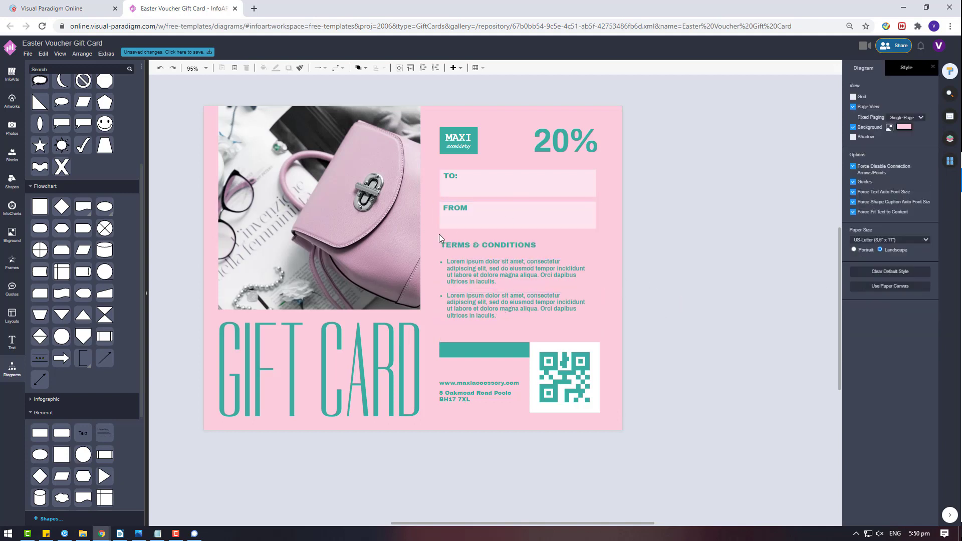
{"action": "left_click_drag", "start_coordinate": [485, 245], "coordinate": [489, 245]}
{"action": "left_click", "coordinate": [516, 274], "text": "shift"}
{"action": "left_click", "coordinate": [516, 305], "text": "shift"}
{"action": "left_click", "coordinate": [516, 219], "text": "shift"}
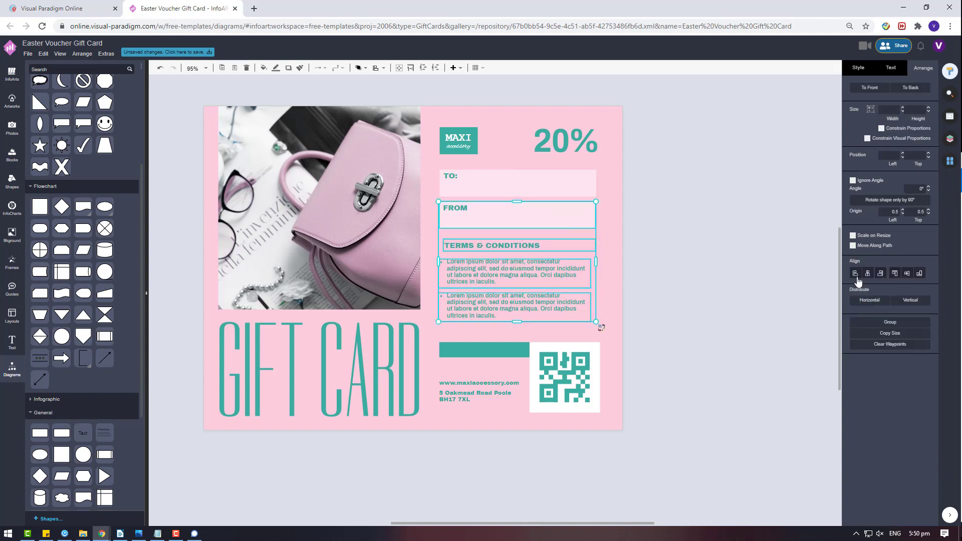
{"action": "left_click", "coordinate": [855, 273]}
{"action": "key", "text": "ctrl+z"}
- Nudge the bullet blocks right and left-align the TERMS & CONDITIONS heading with them
{"action": "left_click", "coordinate": [570, 274]}
{"action": "left_click", "coordinate": [525, 302], "text": "shift"}
{"action": "left_click_drag", "start_coordinate": [526, 302], "coordinate": [527, 303]}
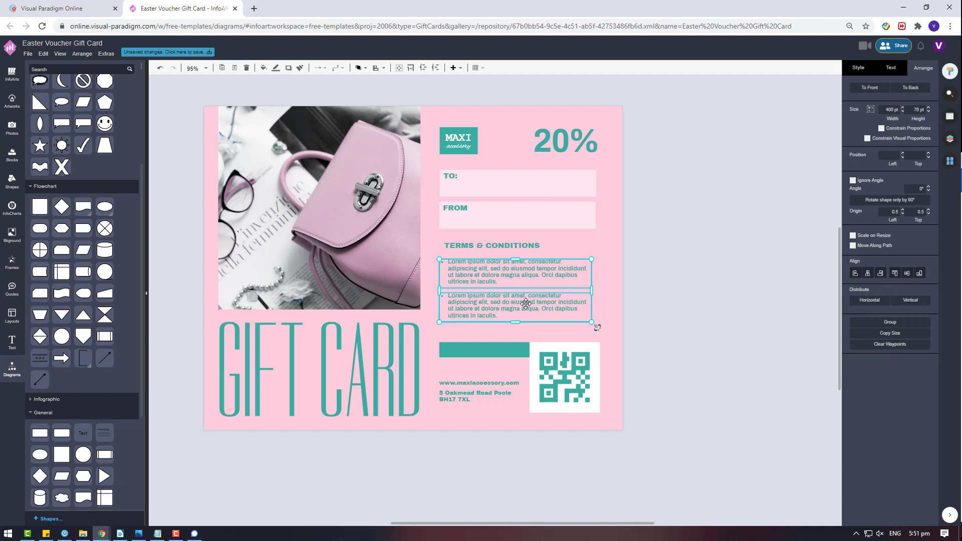
{"action": "left_click", "coordinate": [499, 244], "text": "shift"}
{"action": "left_click", "coordinate": [855, 273]}
{"action": "left_click", "coordinate": [713, 292]}
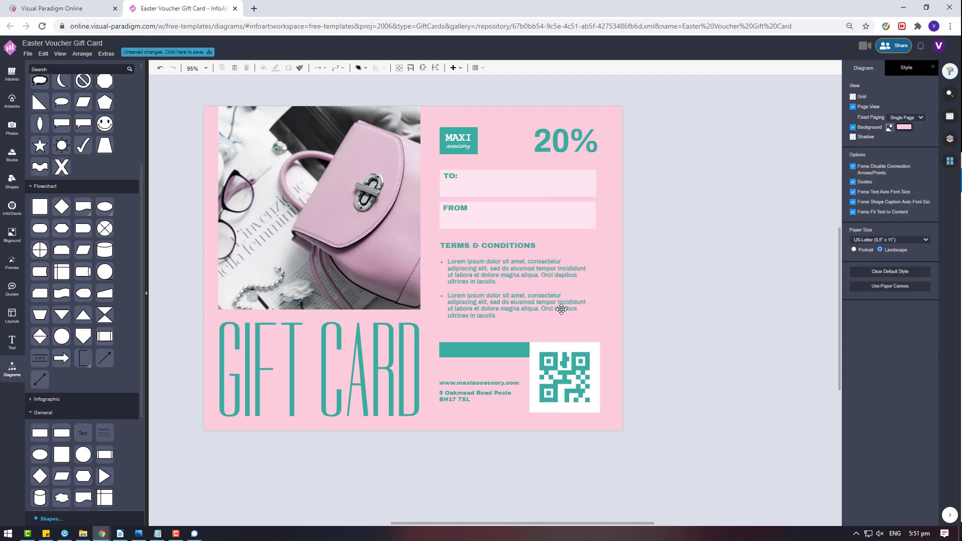
- Move the terms heading and bullets down slightly, then start renaming the document
{"action": "left_click", "coordinate": [532, 259]}
{"action": "left_click", "coordinate": [536, 246], "text": "shift"}
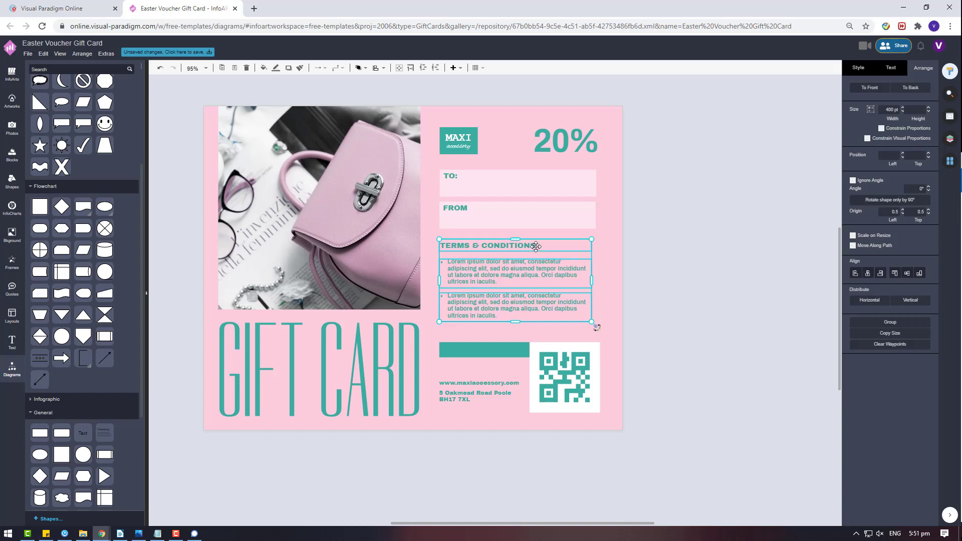
{"action": "left_click_drag", "start_coordinate": [535, 246], "coordinate": [536, 248]}
{"action": "left_click", "coordinate": [654, 259]}
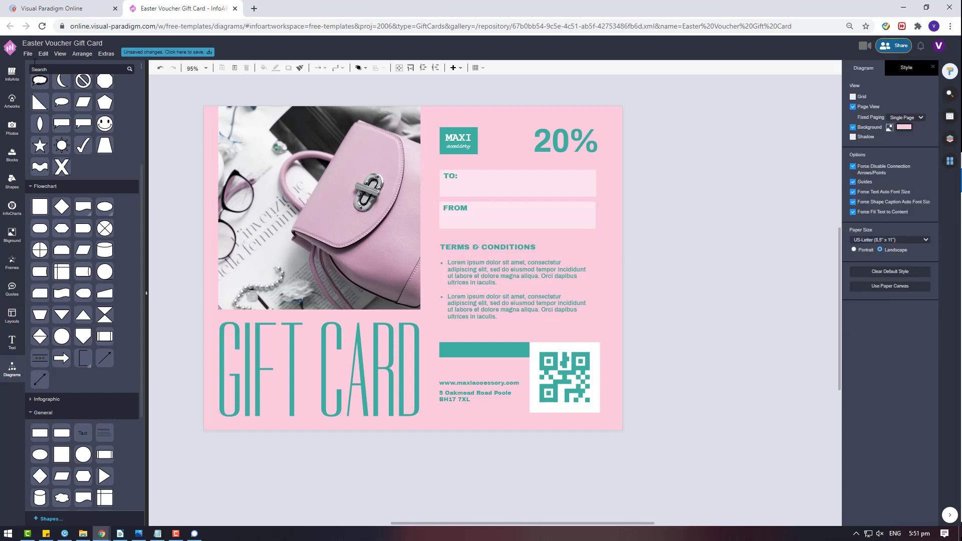
{"action": "left_click", "coordinate": [28, 54]}
{"action": "left_click", "coordinate": [41, 130]}
- Rename the file from 'Easter Voucher Gift Card' to 'Girly Accessory Voucher Gift Card'
{"action": "left_click", "coordinate": [466, 207]}
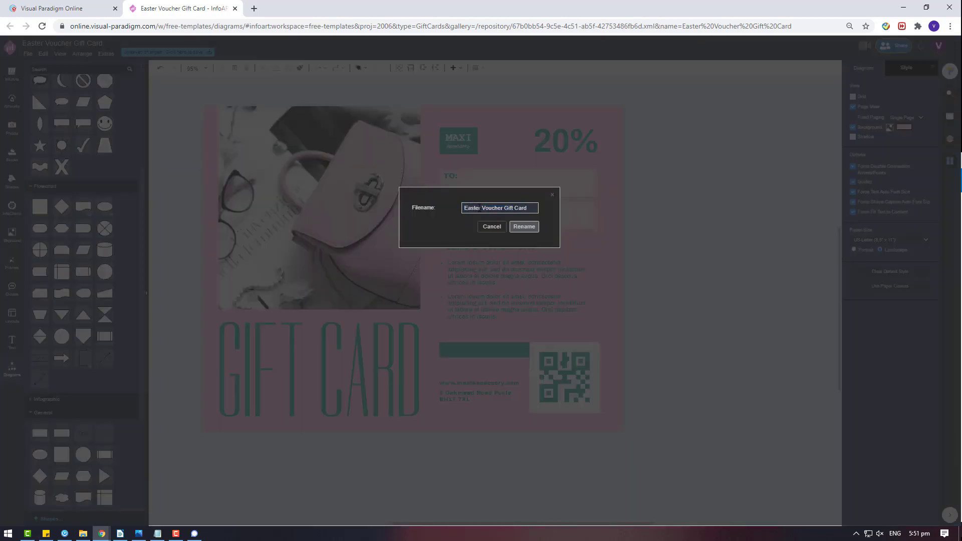
{"action": "left_click_drag", "start_coordinate": [480, 209], "coordinate": [443, 208]}
{"action": "type", "text": "Girly Accessory"}
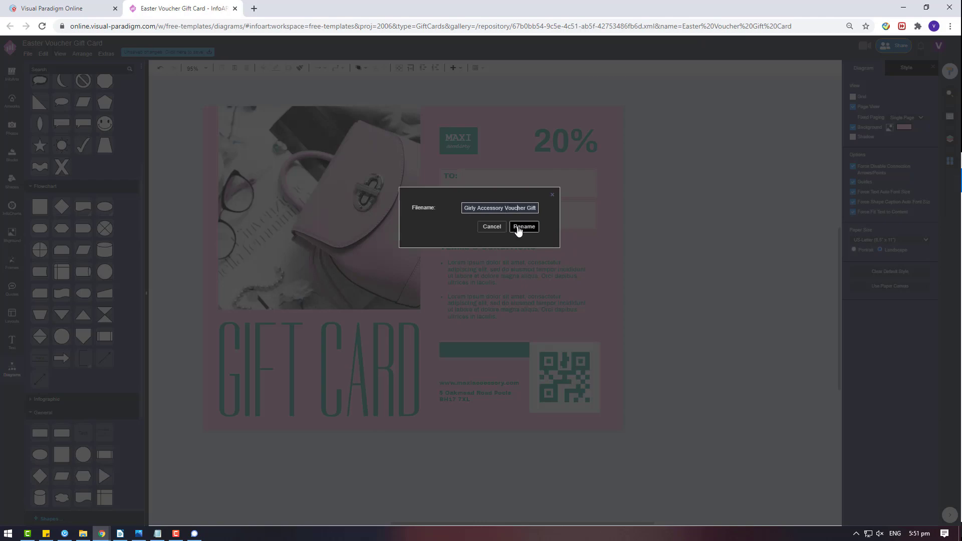
{"action": "left_click", "coordinate": [523, 227]}
- Save the voucher to Visual Paradigm's own storage
{"action": "left_click", "coordinate": [27, 54]}
{"action": "left_click", "coordinate": [53, 115]}
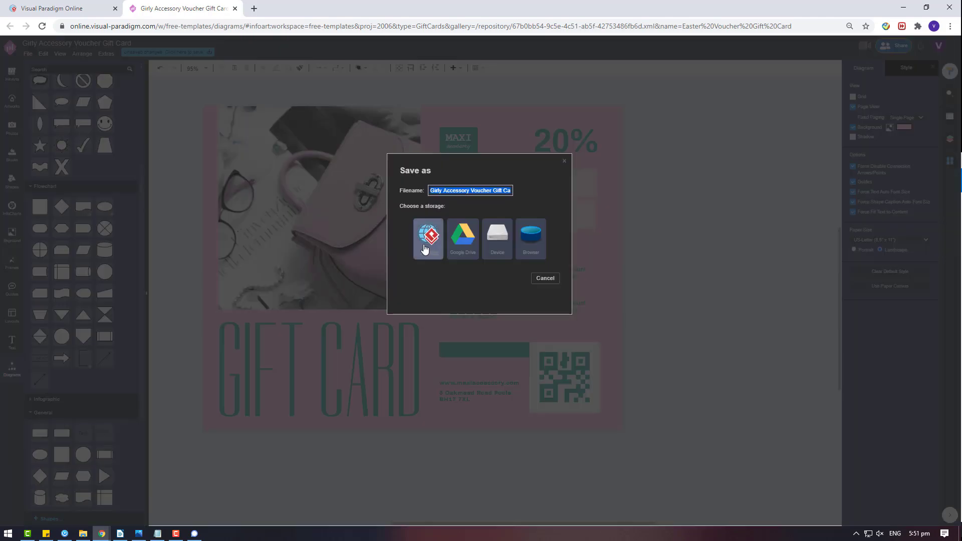
{"action": "left_click", "coordinate": [430, 240]}
- Export the design as a JPG image, download it, and open it in Photos
{"action": "left_click", "coordinate": [28, 54]}
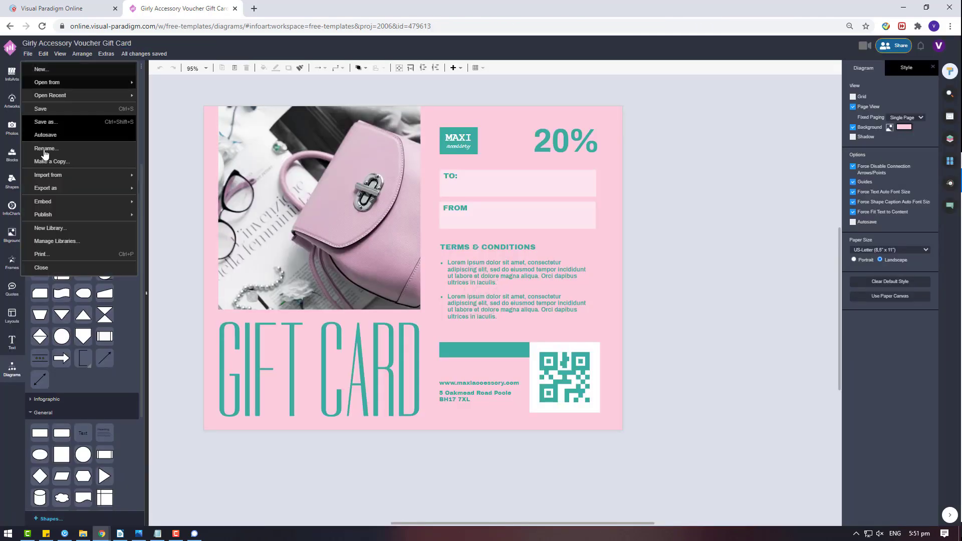
{"action": "mouse_move", "coordinate": [46, 187]}
{"action": "left_click", "coordinate": [160, 189]}
{"action": "left_click", "coordinate": [500, 270]}
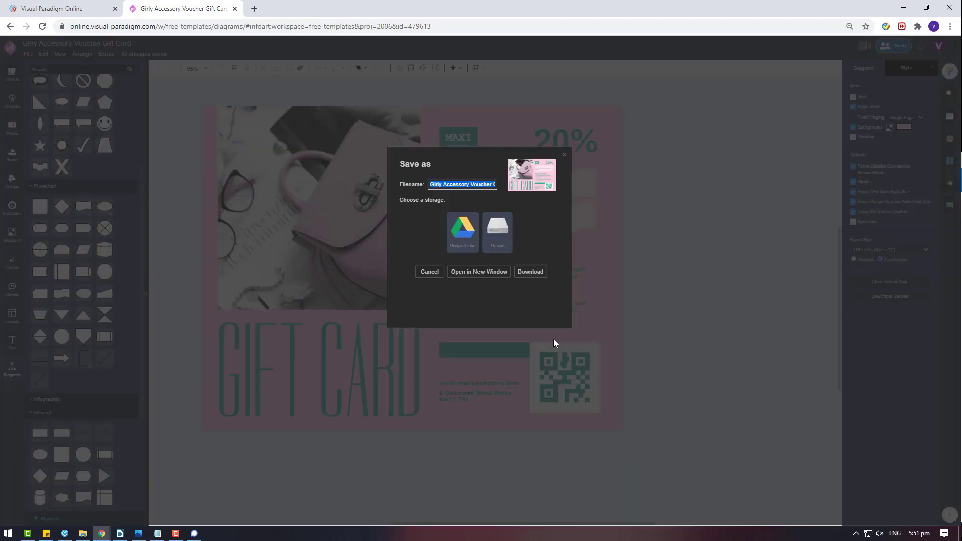
{"action": "left_click", "coordinate": [537, 275]}
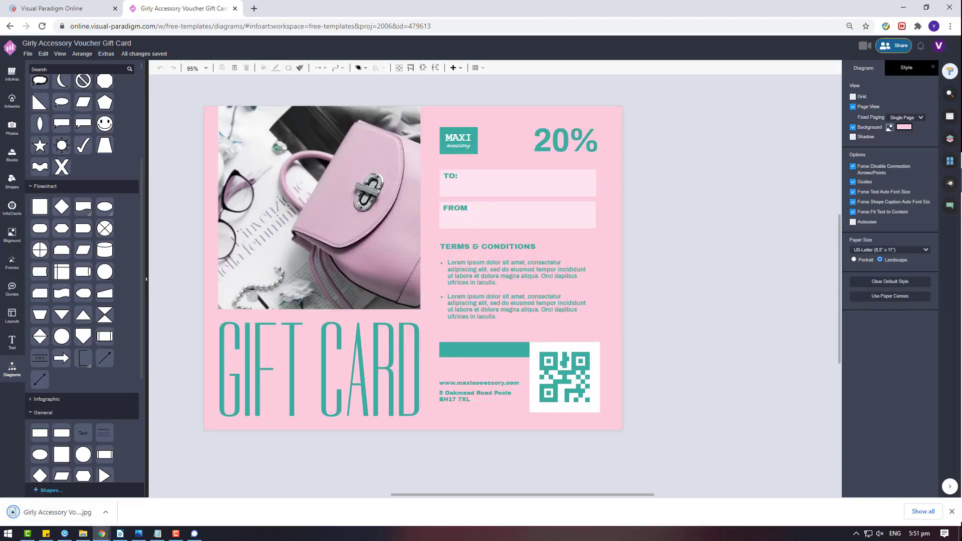
{"action": "left_click", "coordinate": [94, 512]}
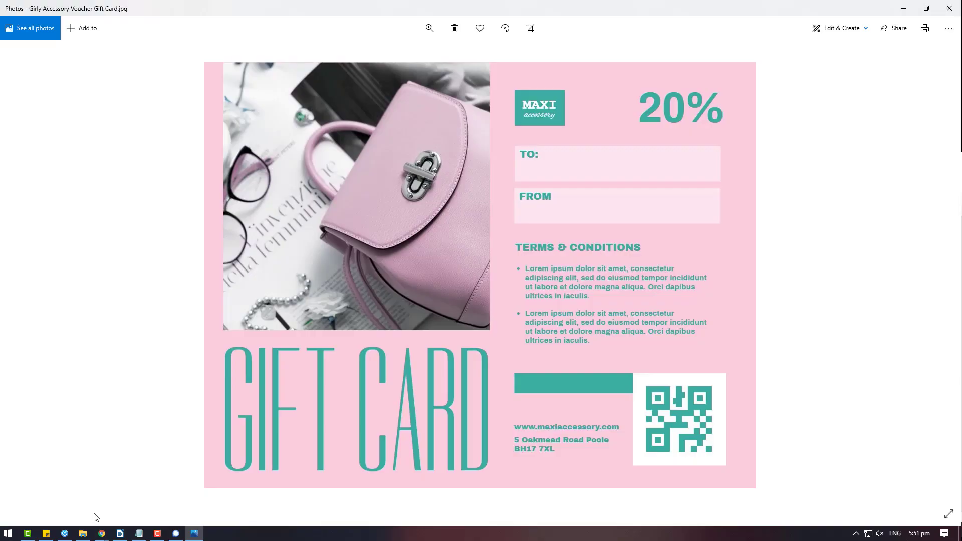